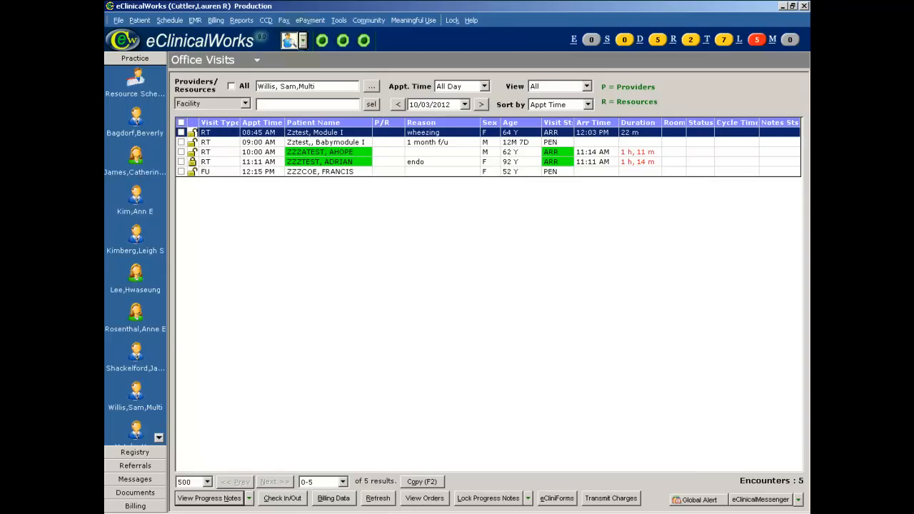
Open the patient's progress notes through the Patient Hub.
left_click(302, 40)
left_click(283, 78)
left_click(520, 309)
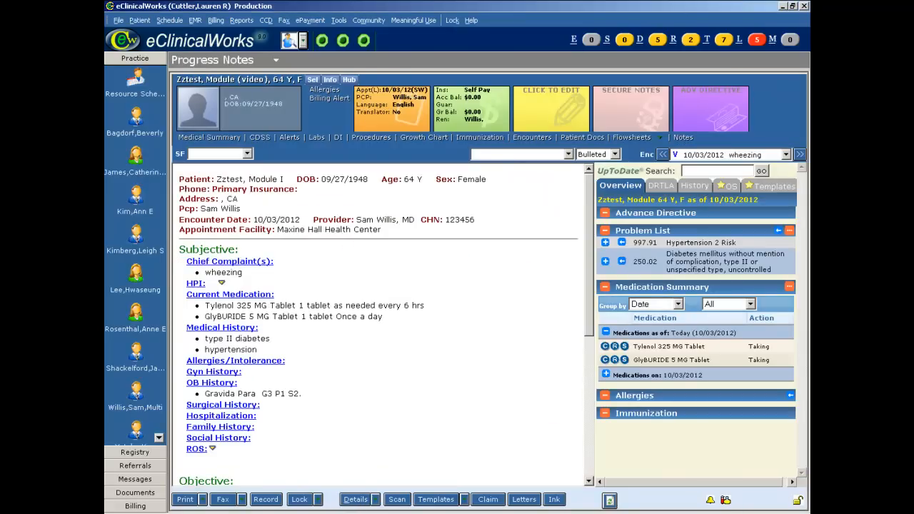
Return to the office visits list and open the progress notes for the 08:45 AM wheezing visit.
key("Escape")
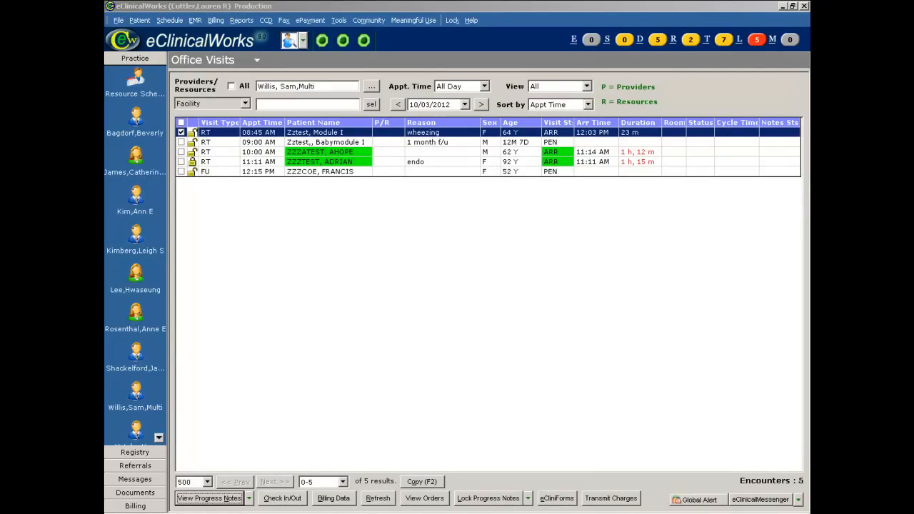
left_click(216, 497)
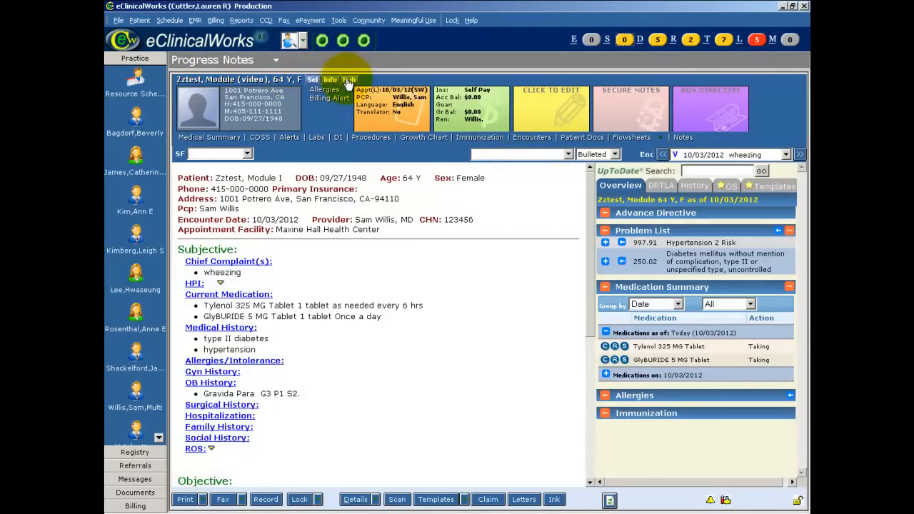
Bring up the patient lookup from the progress note and dismiss it without choosing another patient.
left_click(312, 81)
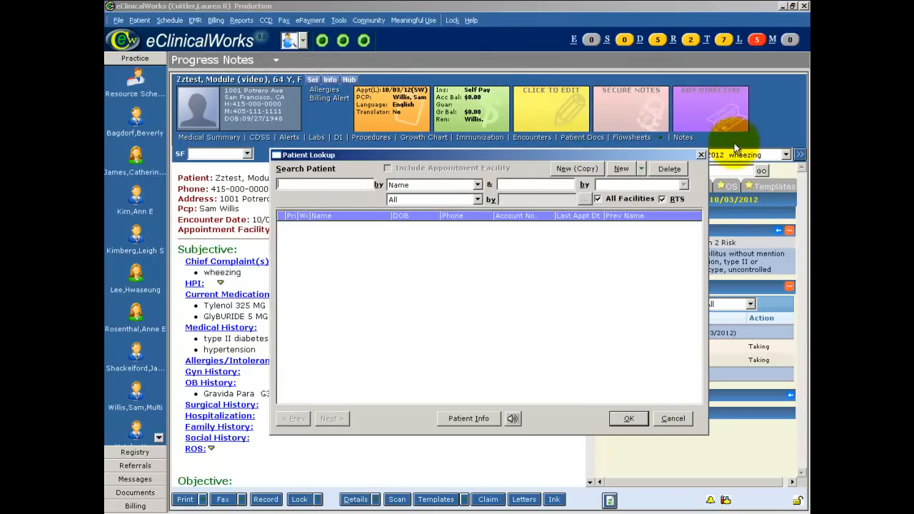
key("Escape")
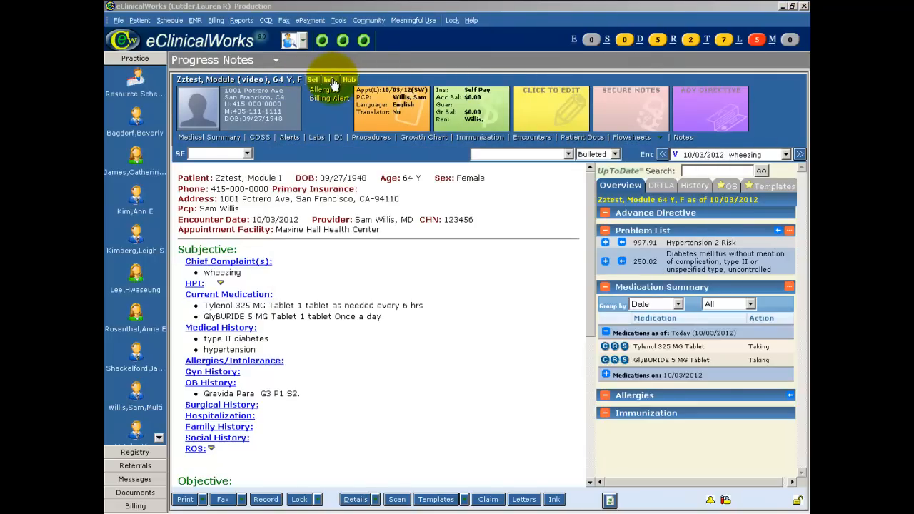
View the patient's demographic information and Patient Hub, closing each to return to the progress note.
left_click(332, 81)
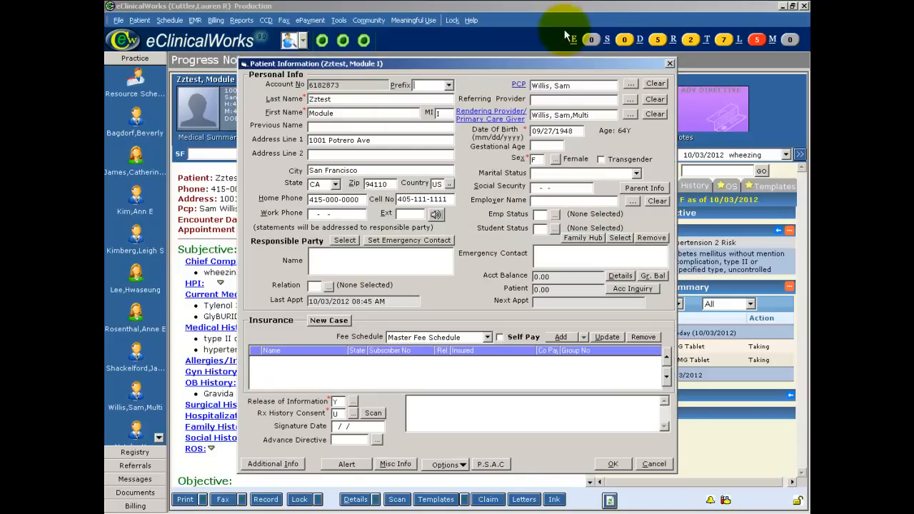
left_click(670, 64)
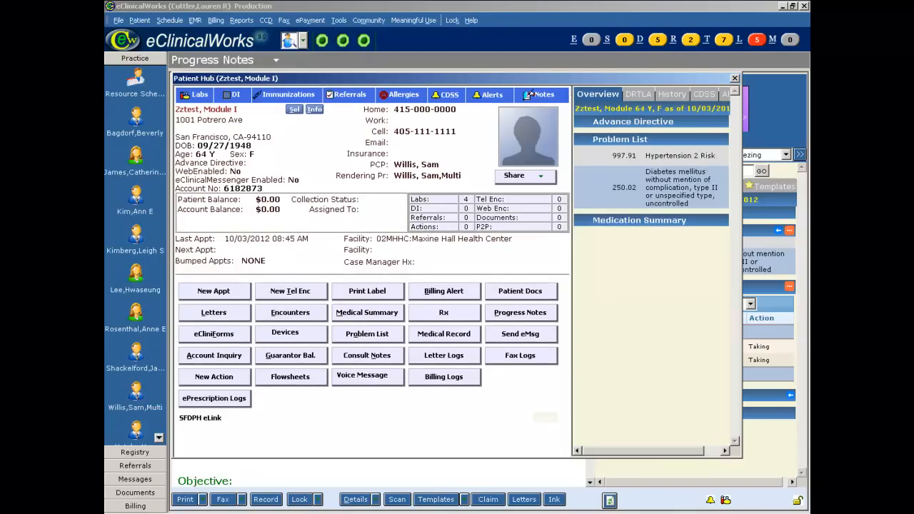
left_click(733, 78)
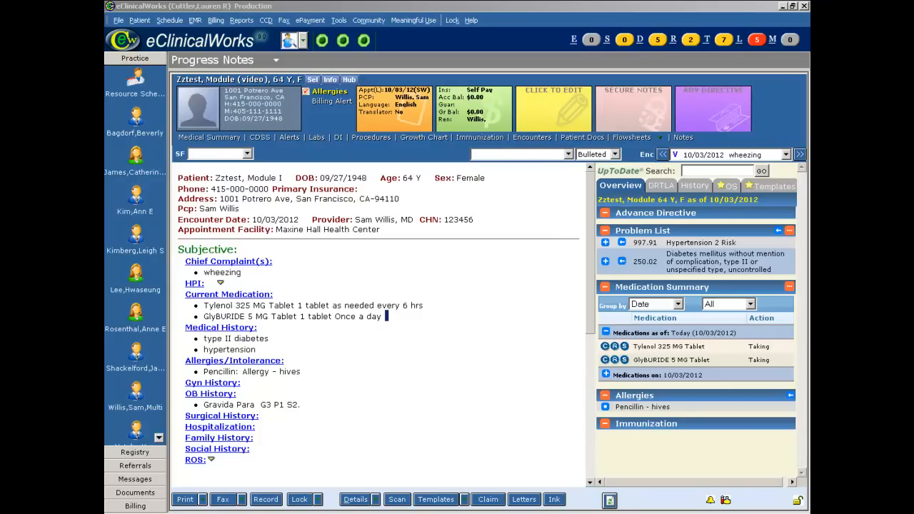
Add the sticky note "needs immunization" to the patient's chart and save it.
left_click(551, 112)
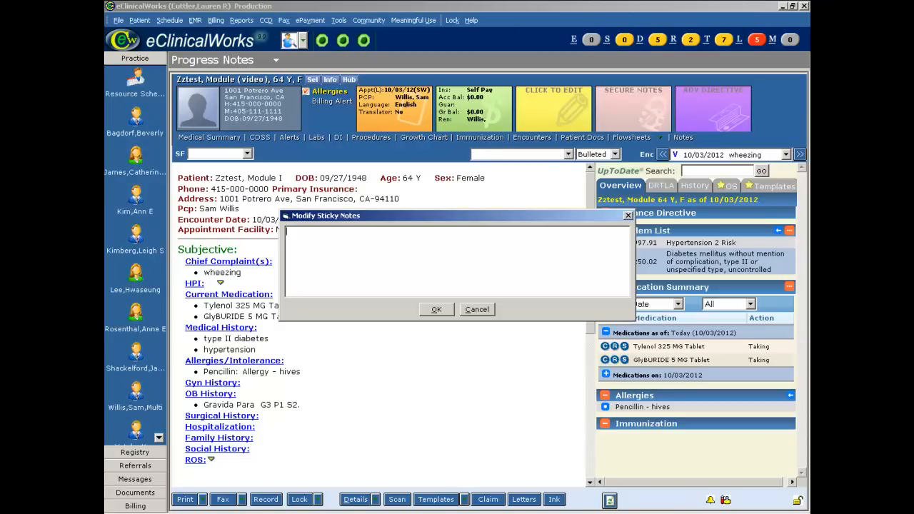
type("needs immunization")
left_click(437, 309)
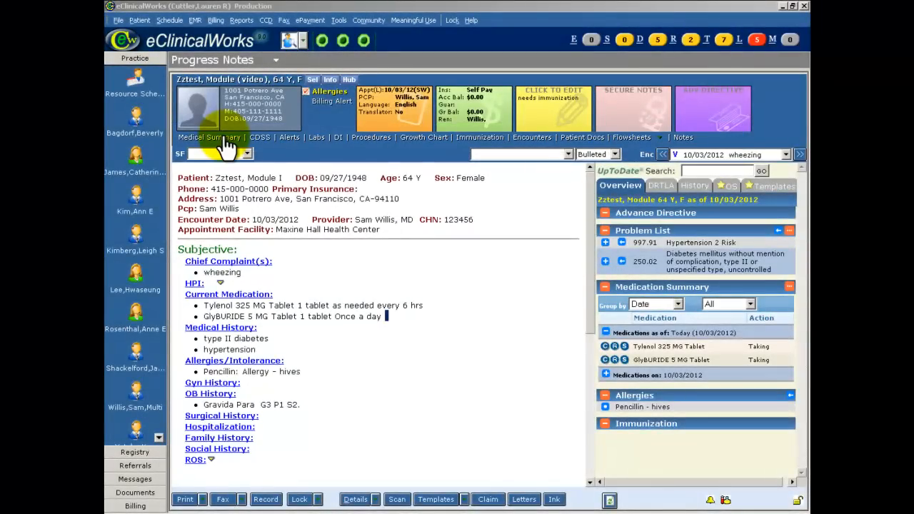
Review the patient's medical summary and CDSS alerts, closing each window.
left_click(226, 139)
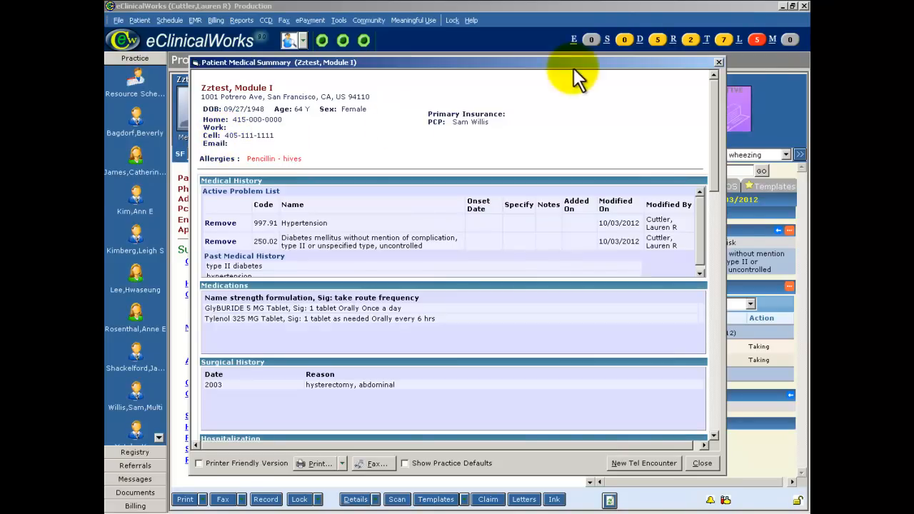
left_click(716, 61)
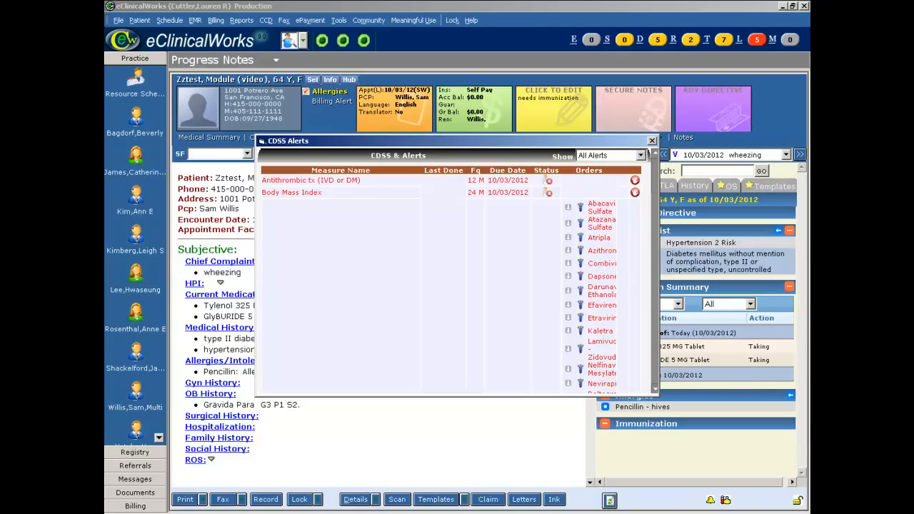
left_click(651, 141)
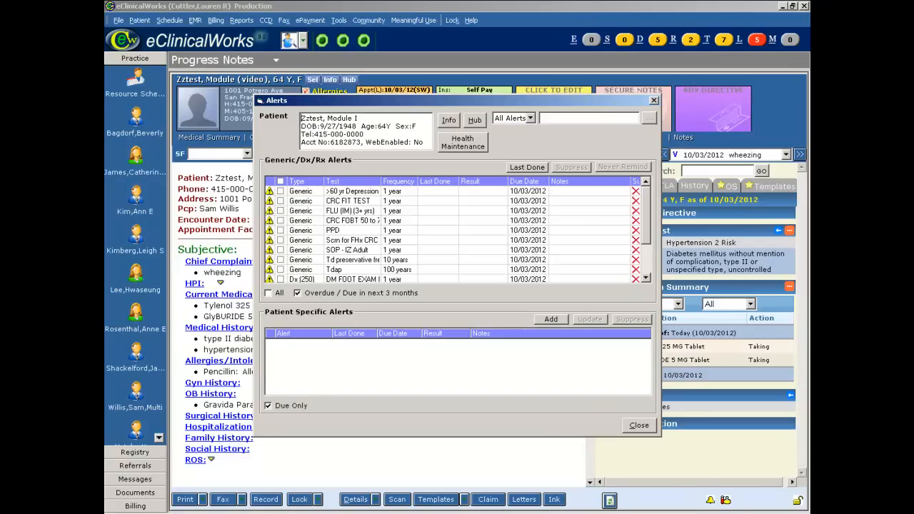
Record the Pap Smear as last done on 10/03/2012 in Health Maintenance, and close the patient's alerts.
left_click(469, 141)
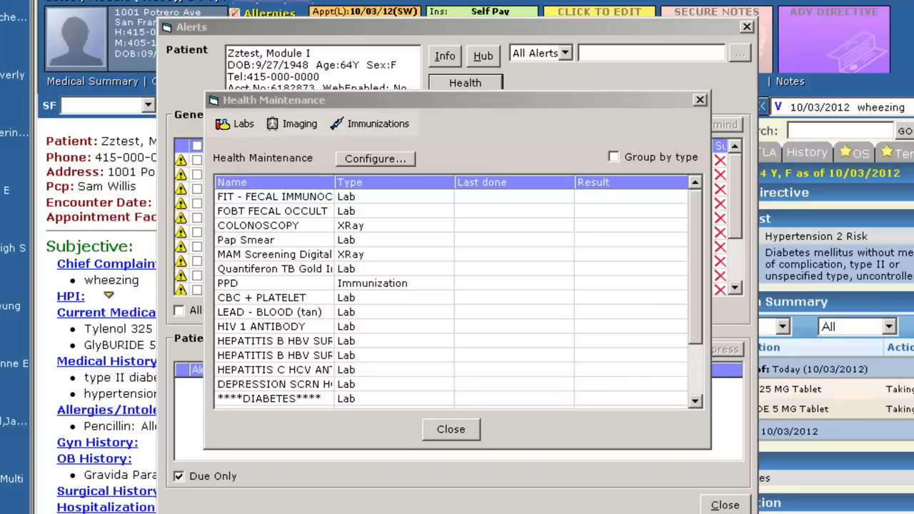
left_click(514, 240)
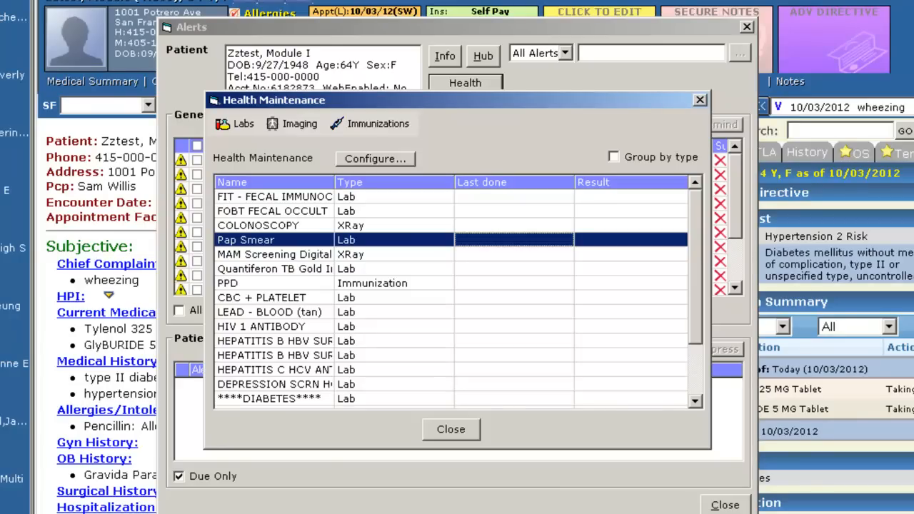
left_click(521, 241)
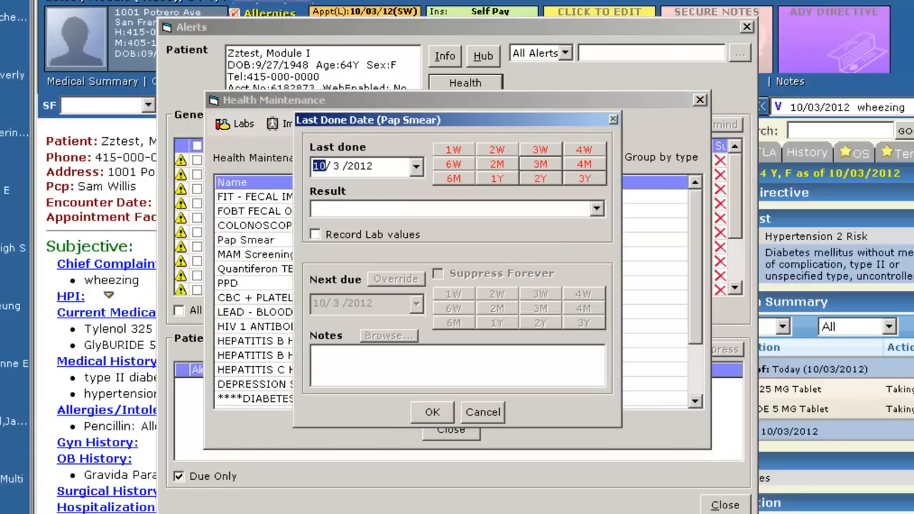
left_click(433, 410)
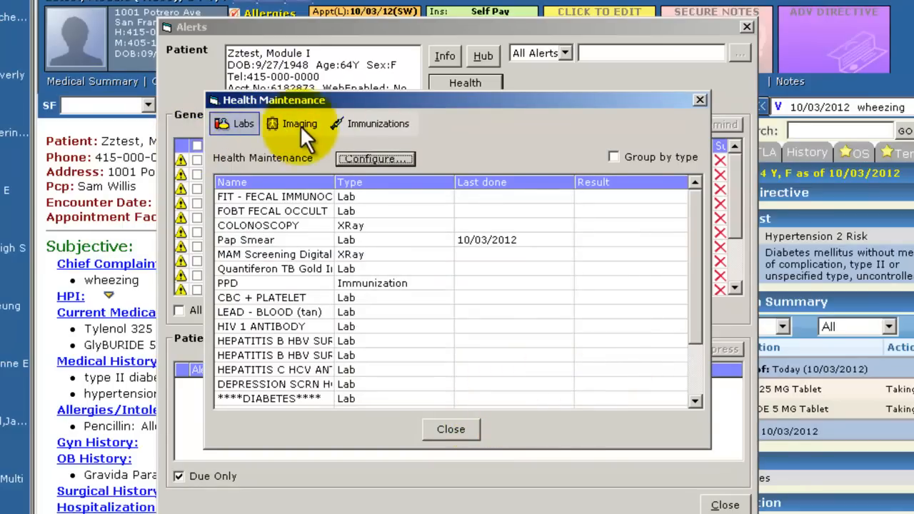
left_click(391, 123)
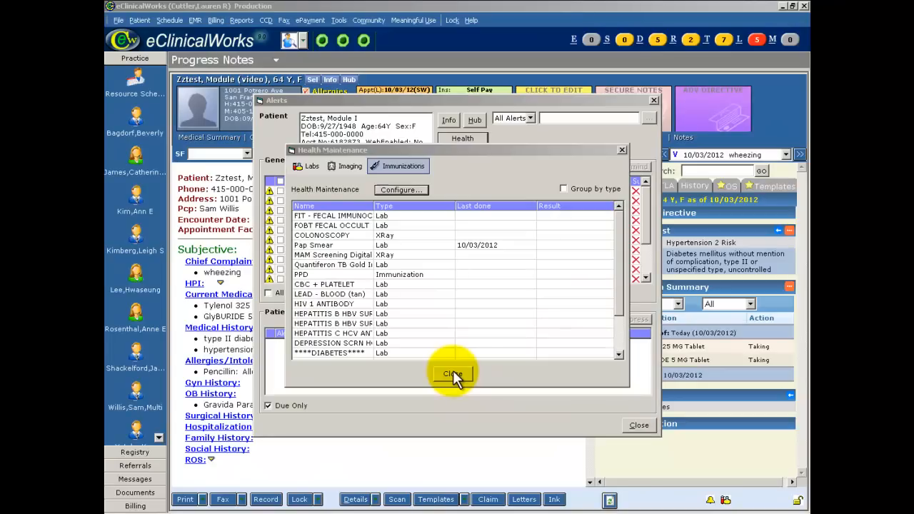
left_click(464, 428)
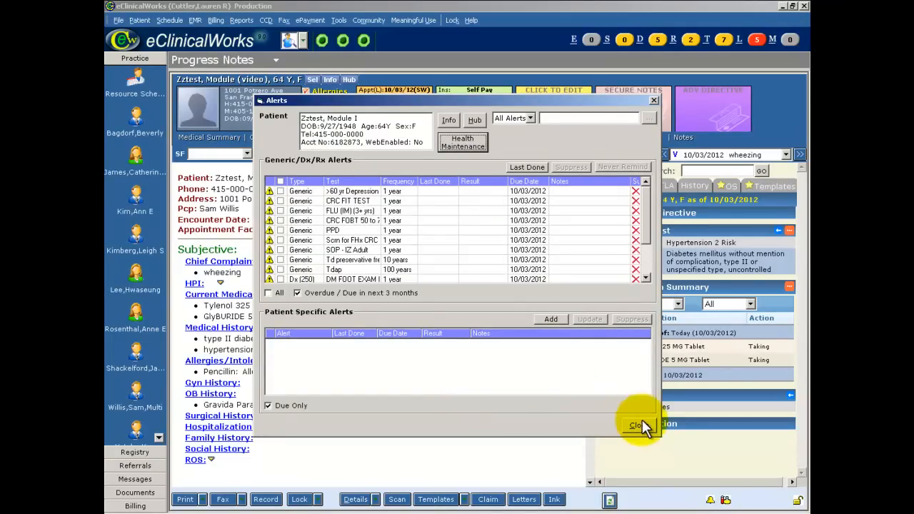
left_click(639, 425)
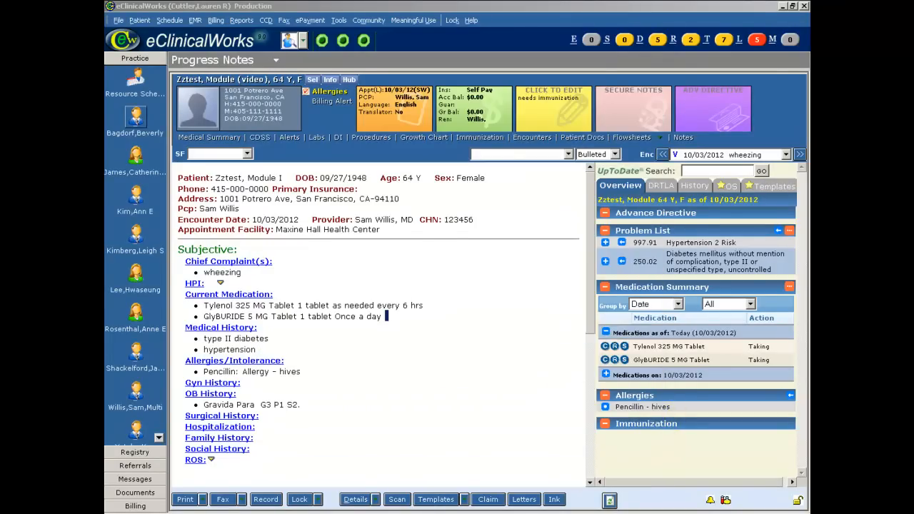
View the patient's lab list and growth chart, closing each to return to the progress note.
left_click(317, 138)
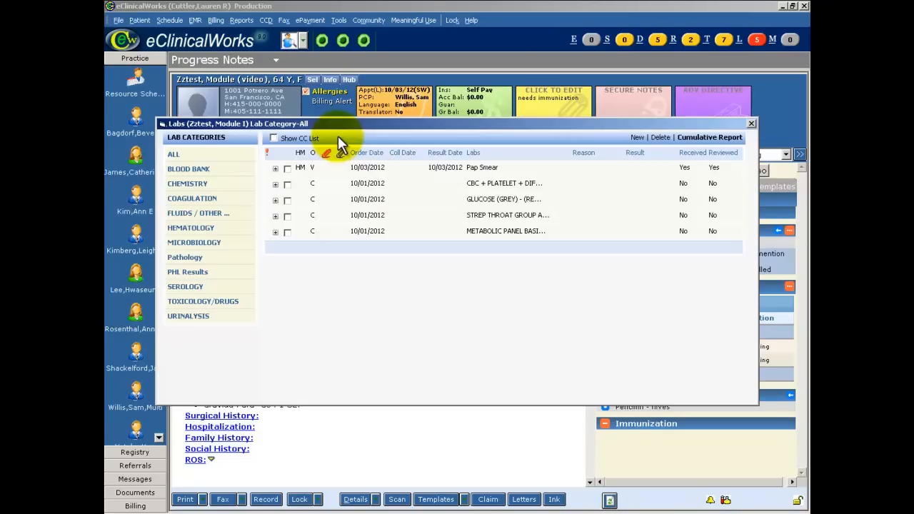
left_click(751, 124)
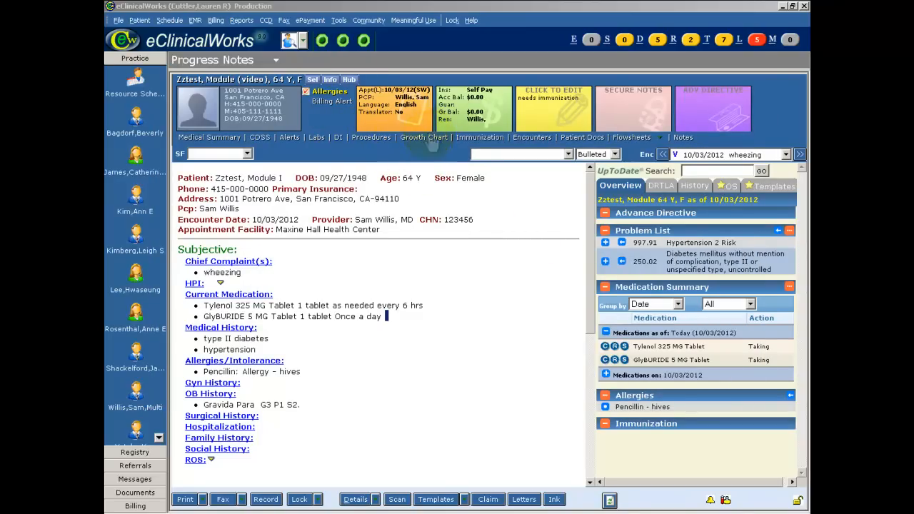
left_click(433, 138)
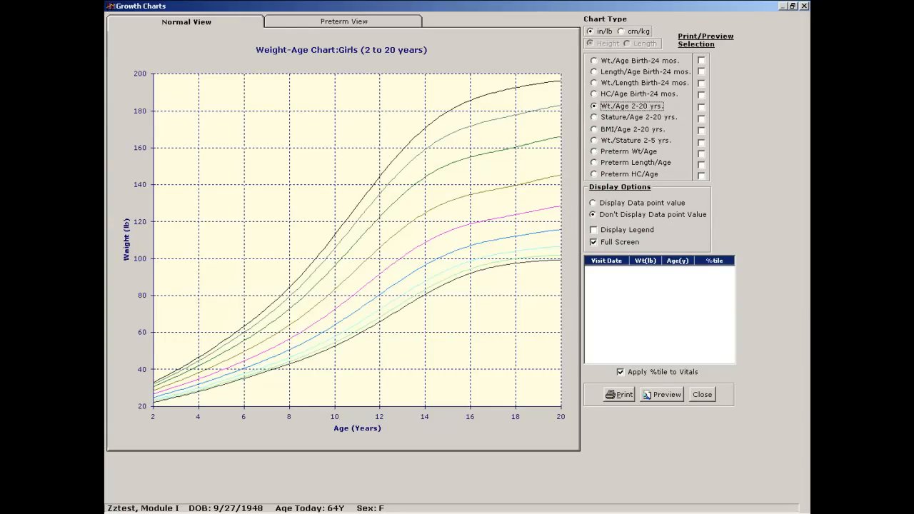
left_click(803, 5)
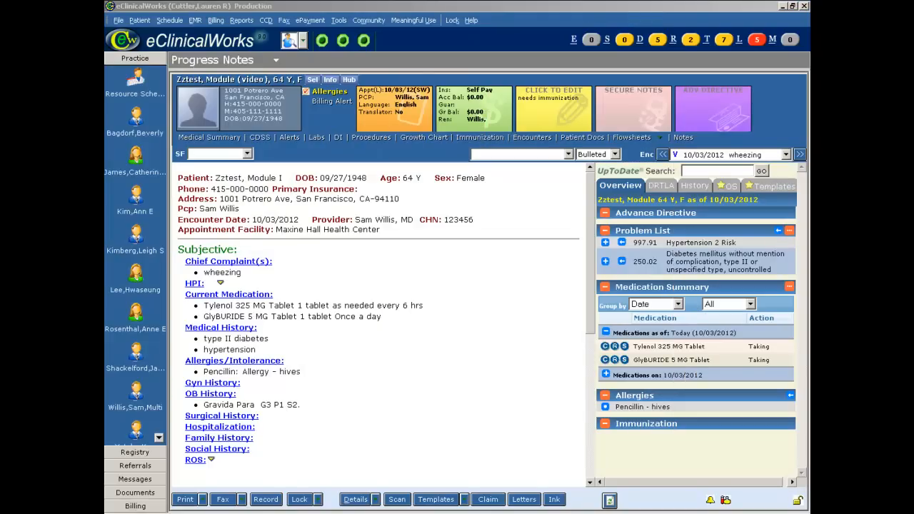
View the patient's immunization record and encounters list, closing each window.
left_click(482, 136)
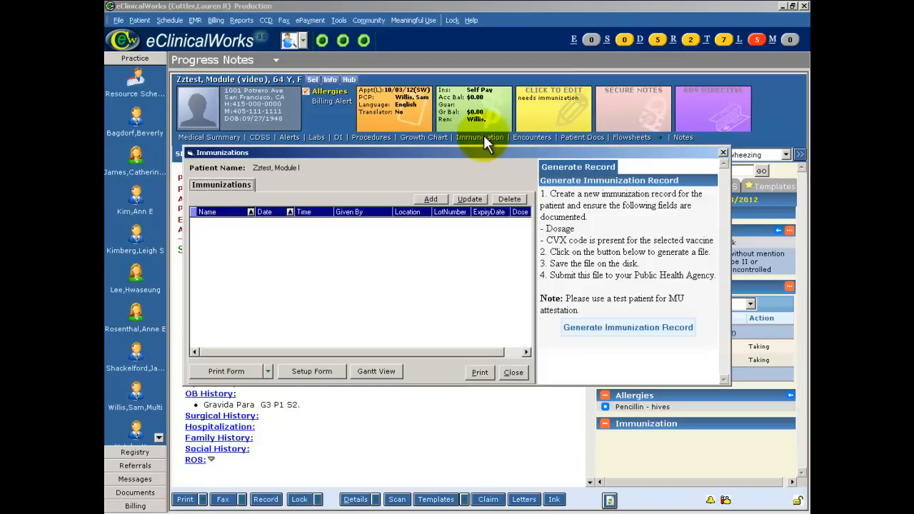
left_click(722, 153)
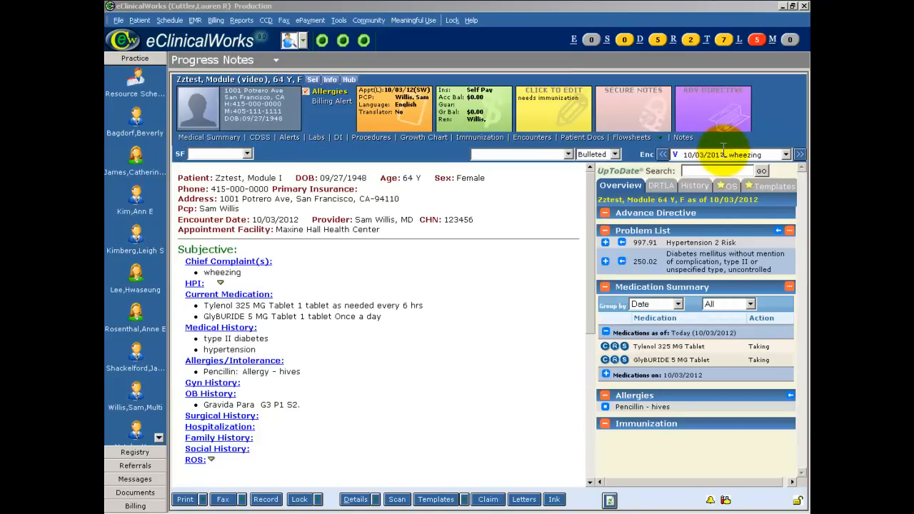
left_click(544, 137)
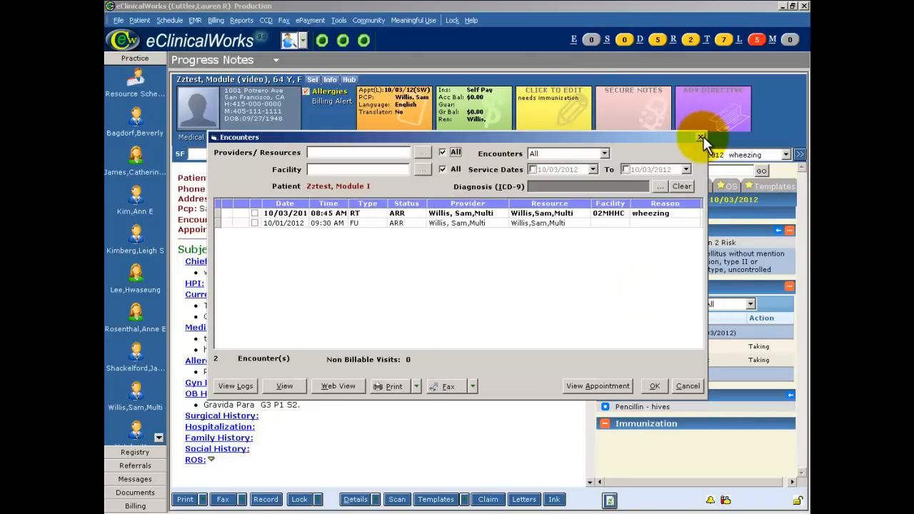
left_click(701, 137)
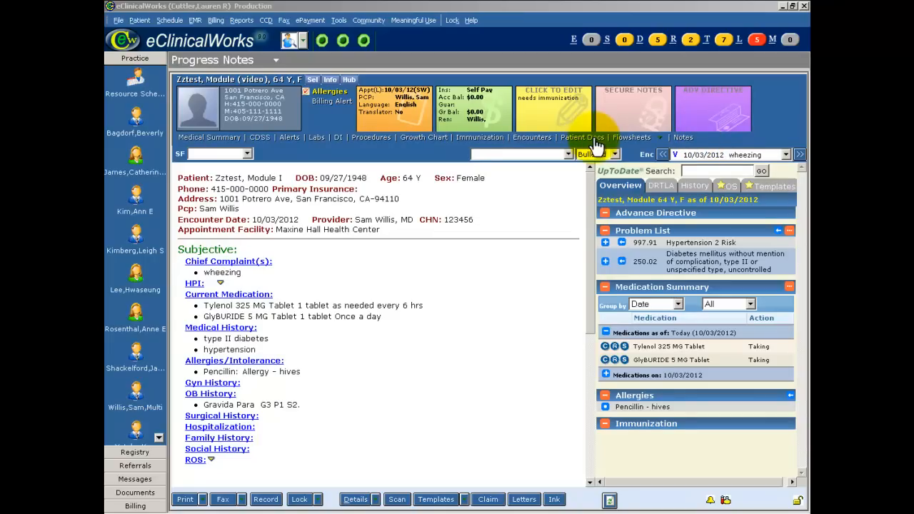
View the patient's documents and the Adult HCM flowsheet, closing each window.
left_click(582, 138)
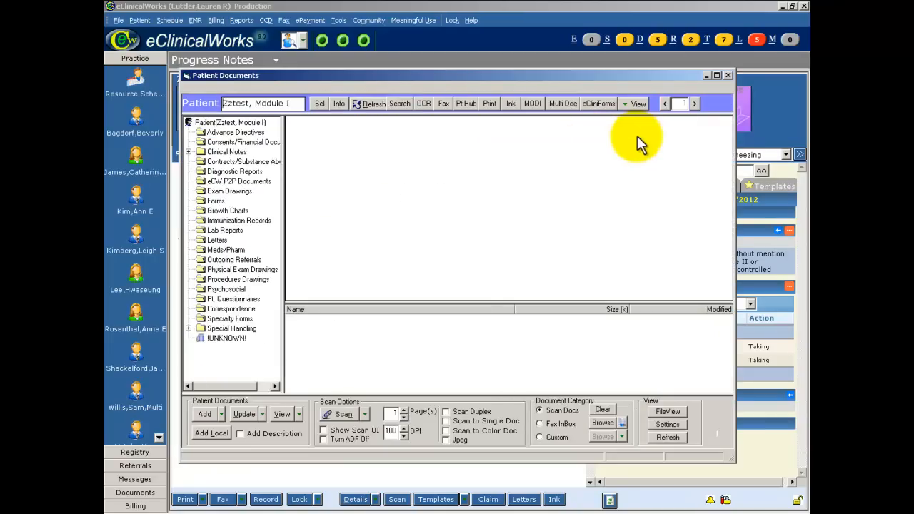
left_click(725, 73)
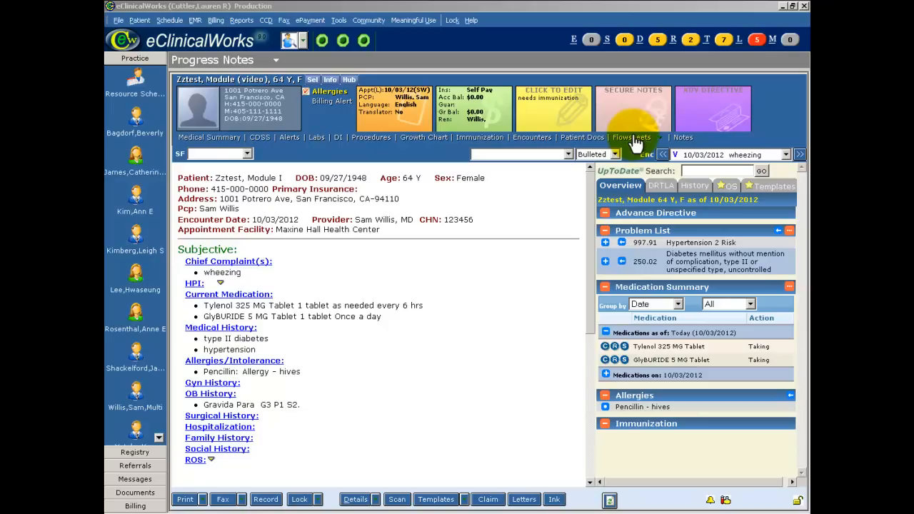
left_click(633, 138)
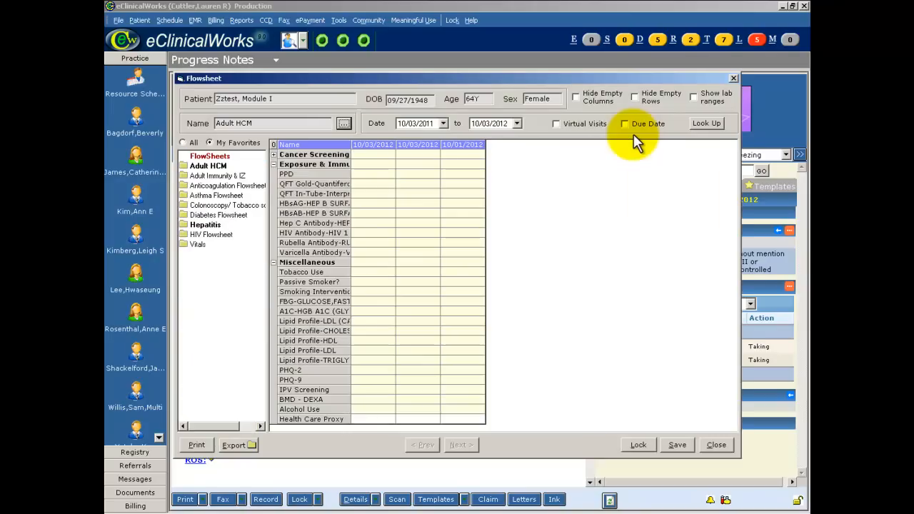
left_click(733, 74)
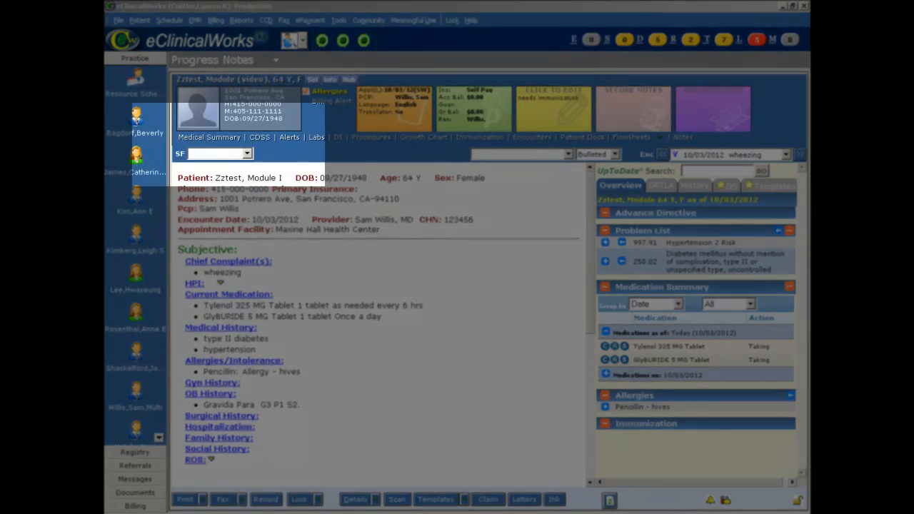
View the PHQ9 smart form for the patient and close it without saving.
left_click(247, 153)
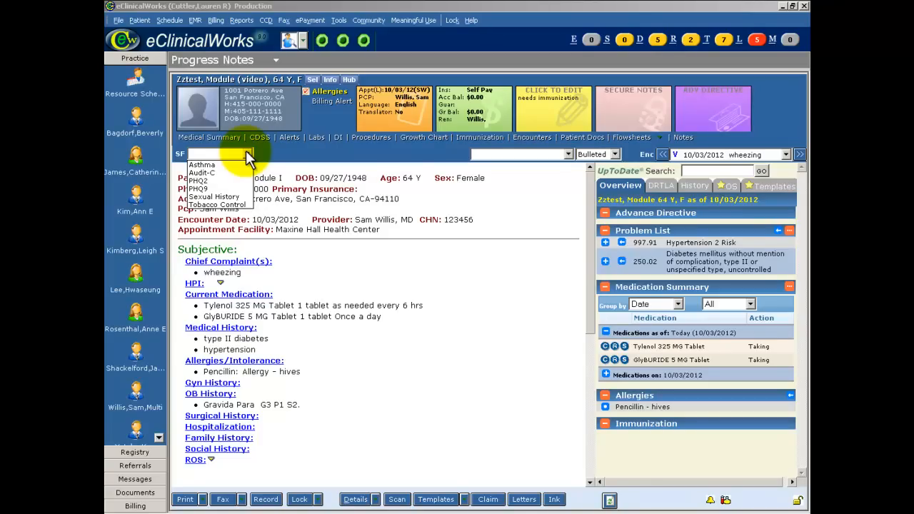
left_click(229, 189)
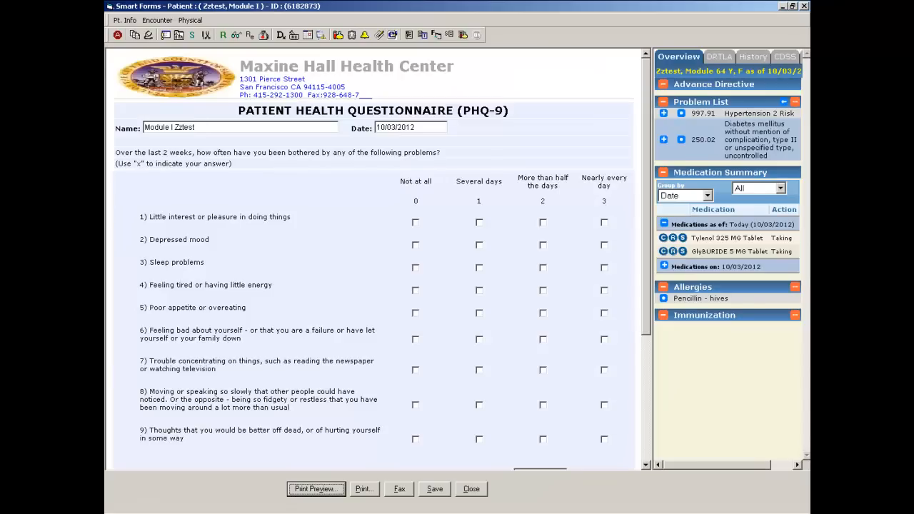
left_click(471, 488)
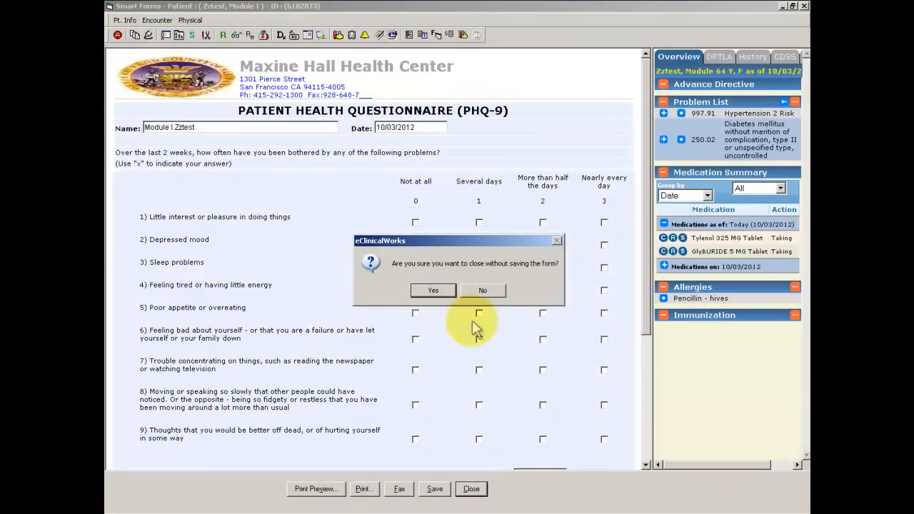
left_click(439, 291)
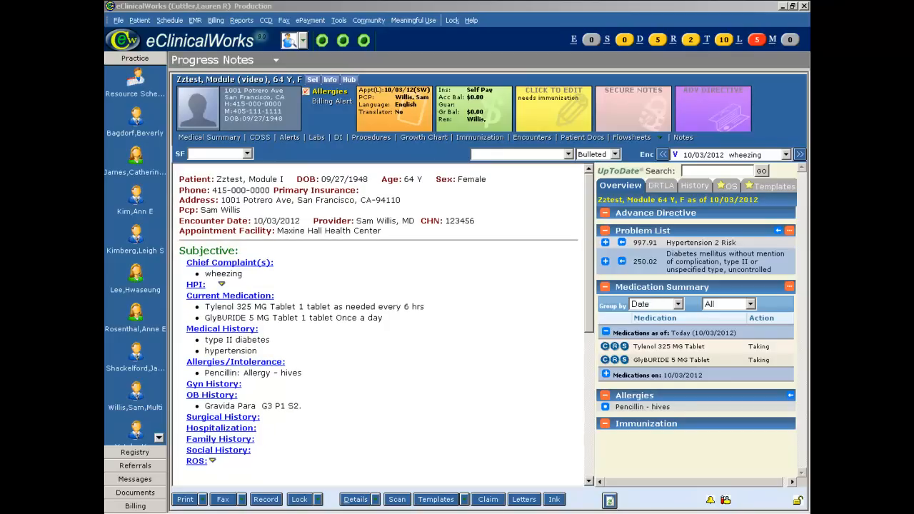
Switch the progress note to the Default format and restore the Bulleted format.
left_click(616, 154)
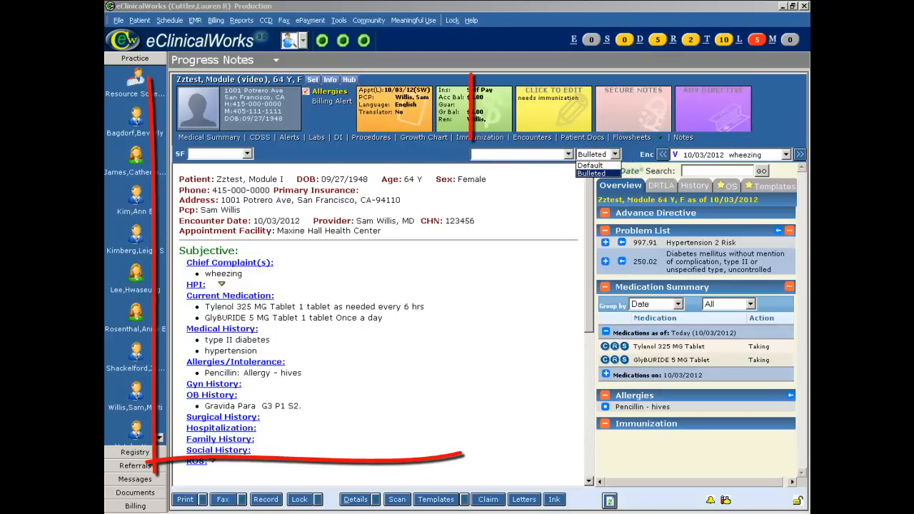
left_click(589, 165)
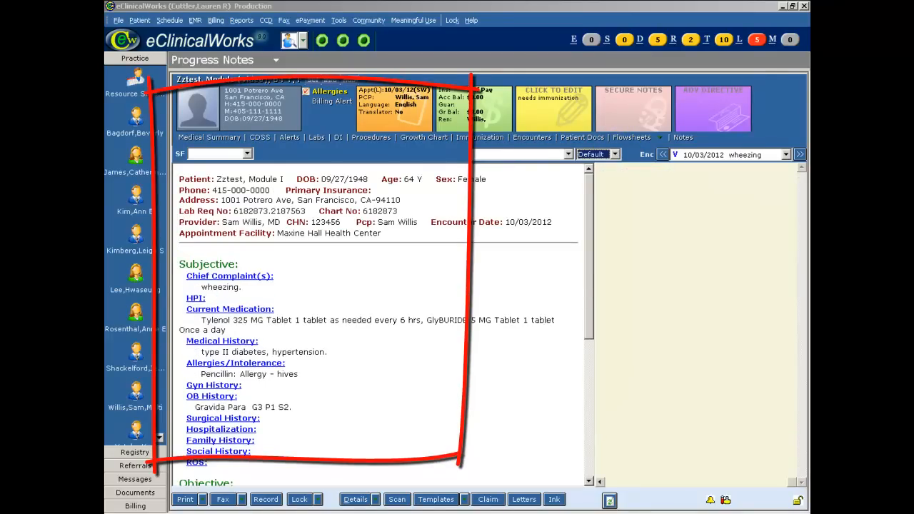
left_click(613, 154)
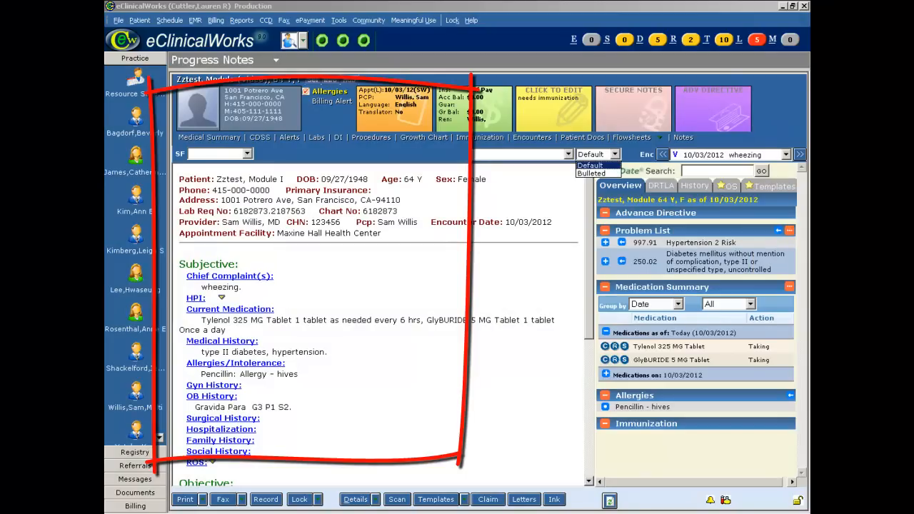
left_click(591, 172)
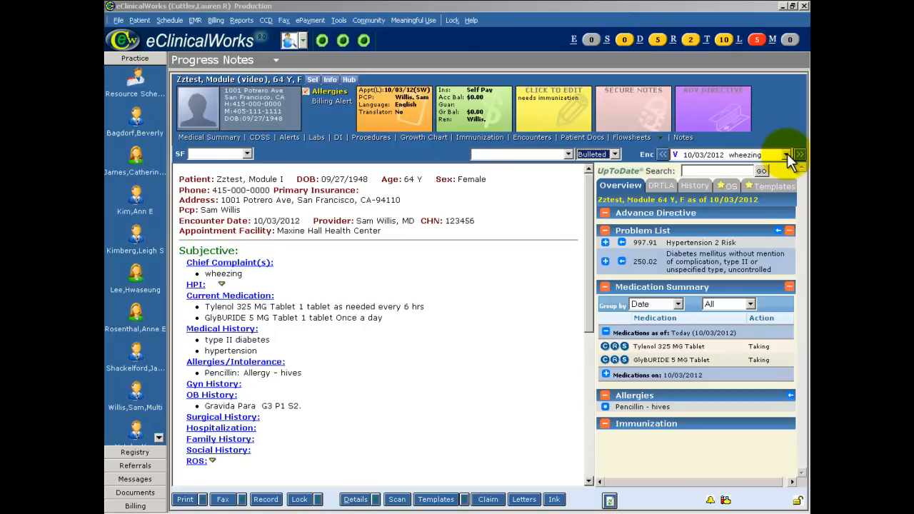
View the patient's encounter list and try moving from the 10/03/2012 wheezing visit to the adjacent encounter.
left_click(786, 154)
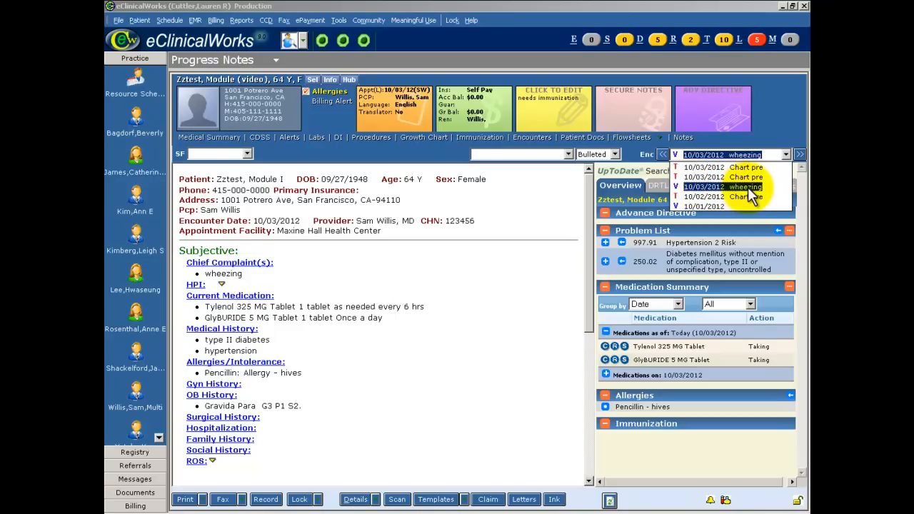
left_click(663, 156)
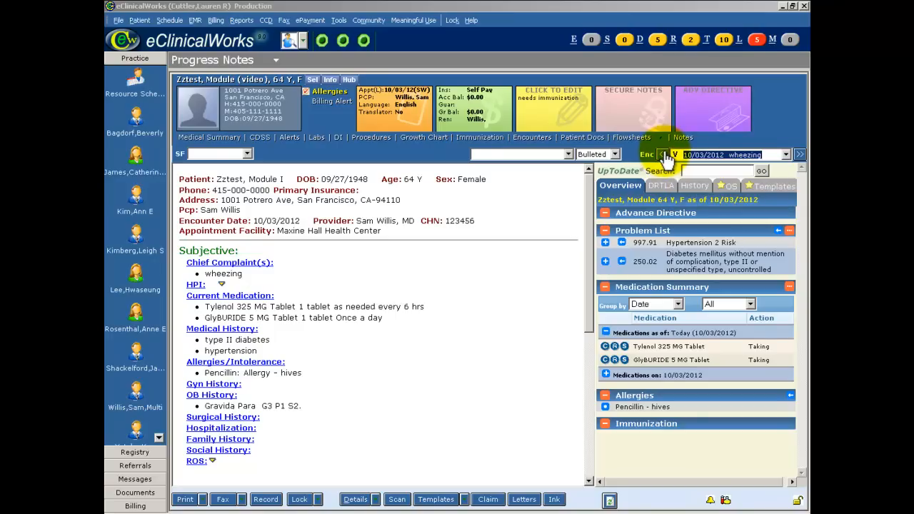
left_click(663, 155)
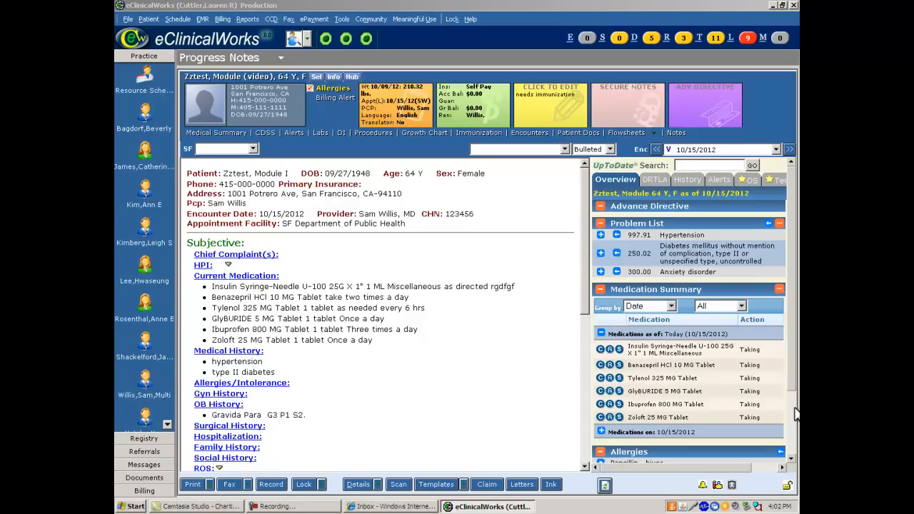
key("F9")
key("F9")
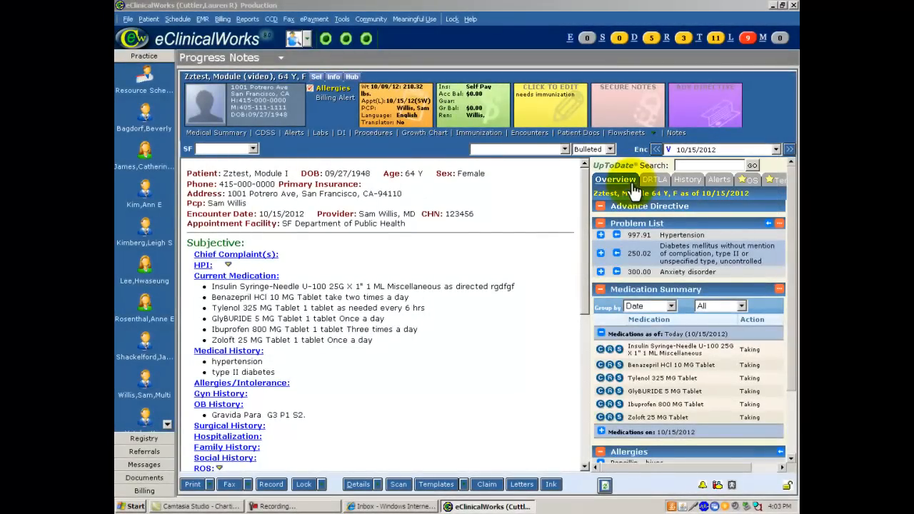
Review the Medication Summary's filter and grouping options, keeping All medications grouped by Date.
left_click(719, 306)
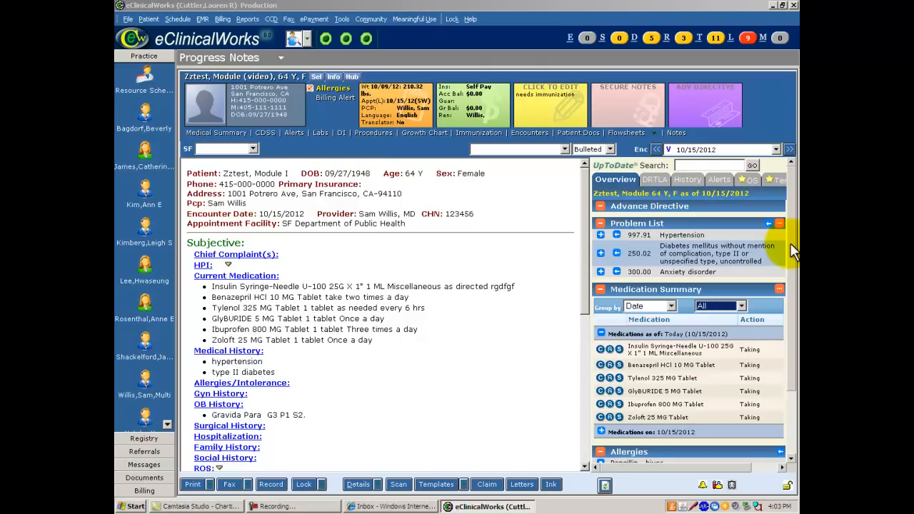
scroll(791, 251, "down", 3)
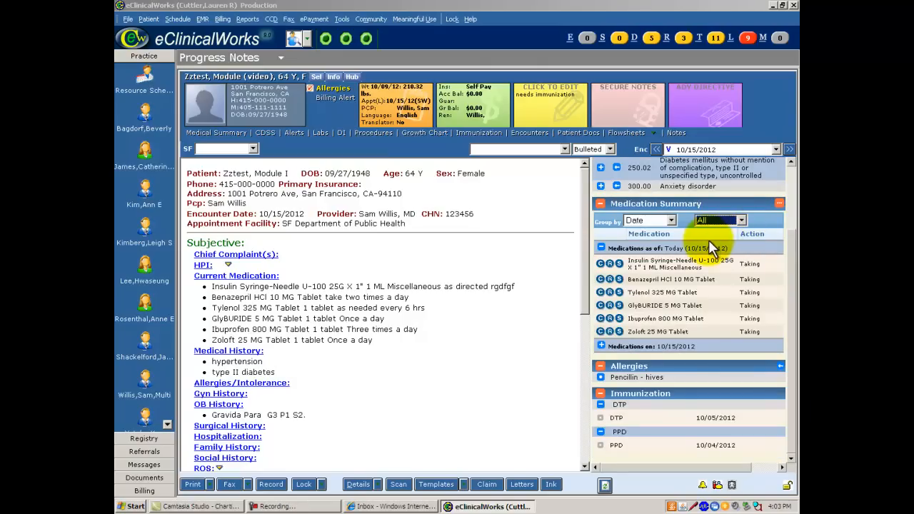
left_click(671, 220)
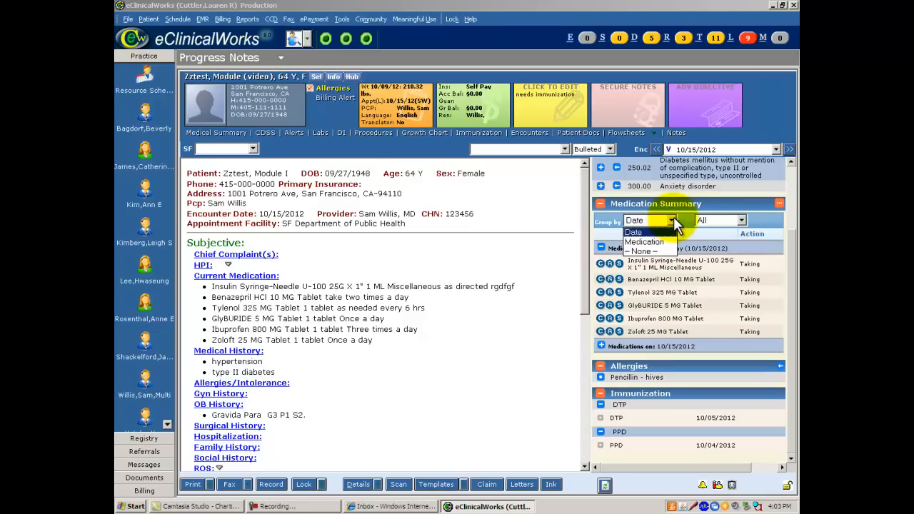
left_click(633, 232)
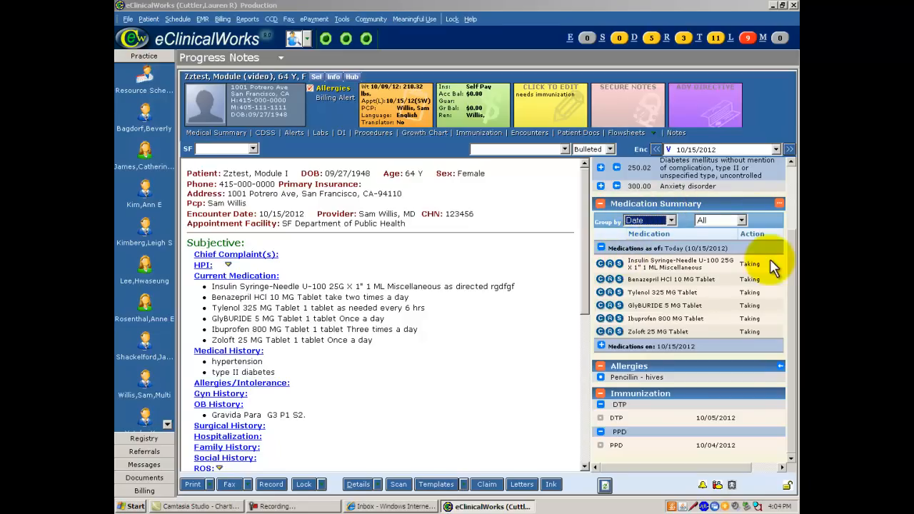
scroll(785, 267, "up", 3)
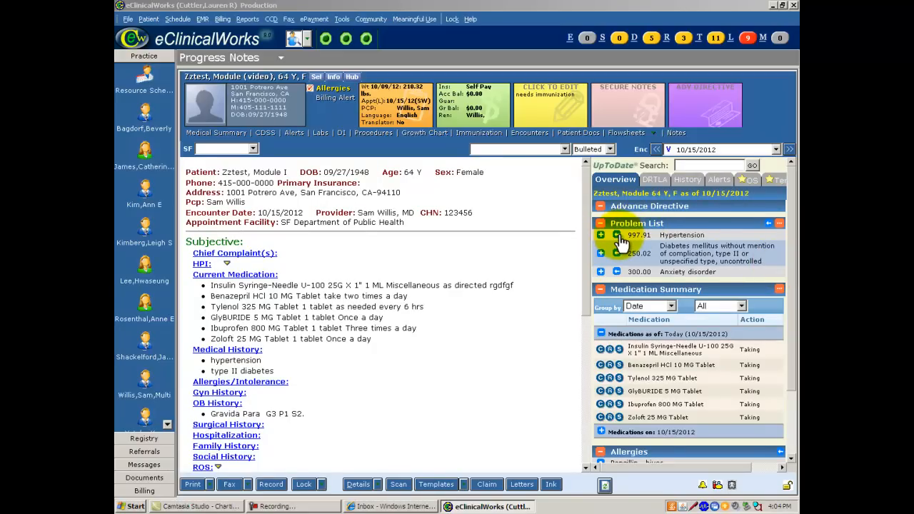
View the full Problem List and close it, and expand the Hypertension problem to show its related encounters.
left_click(779, 224)
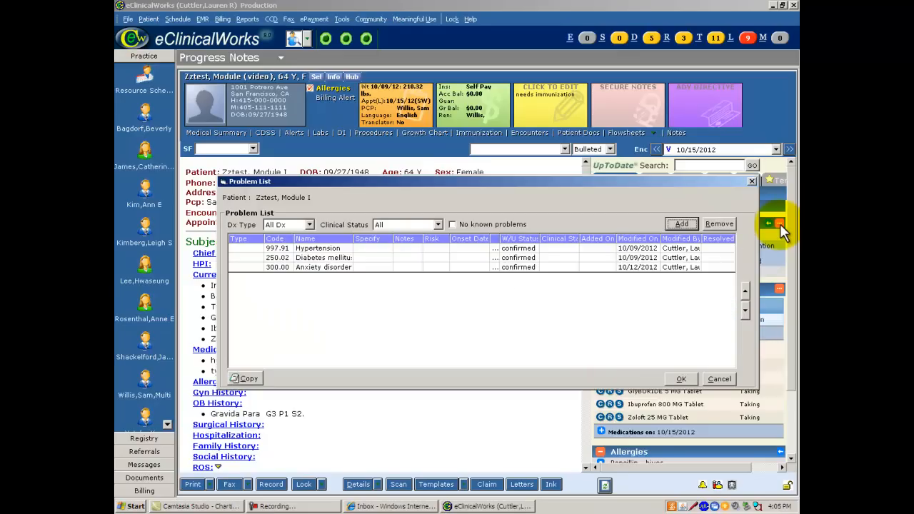
left_click(683, 378)
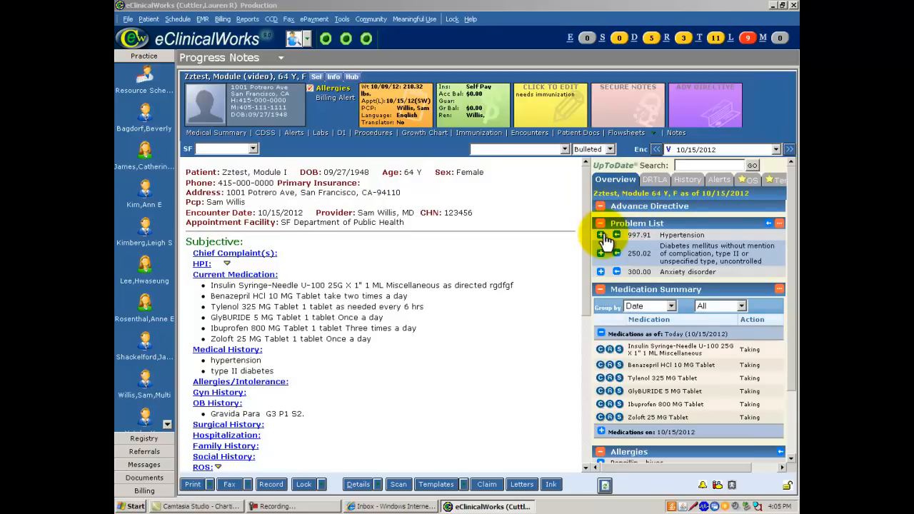
left_click(603, 235)
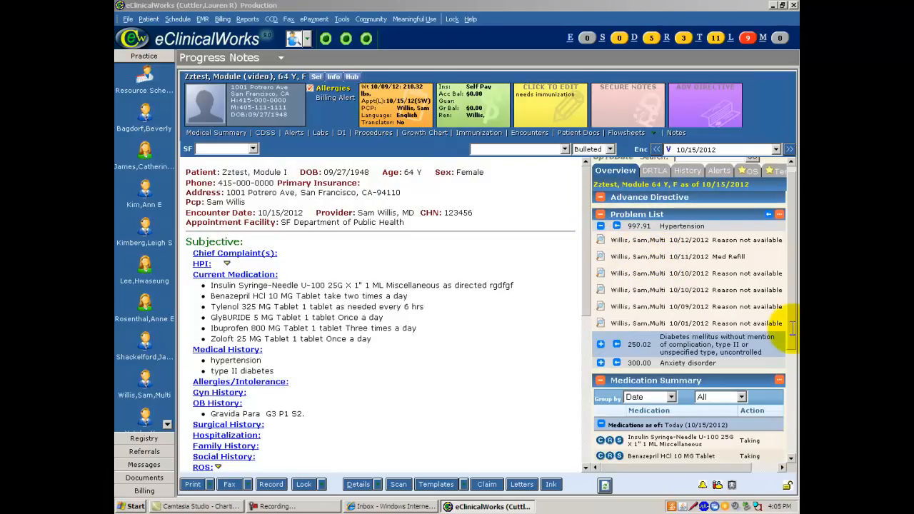
scroll(796, 310, "down", 5)
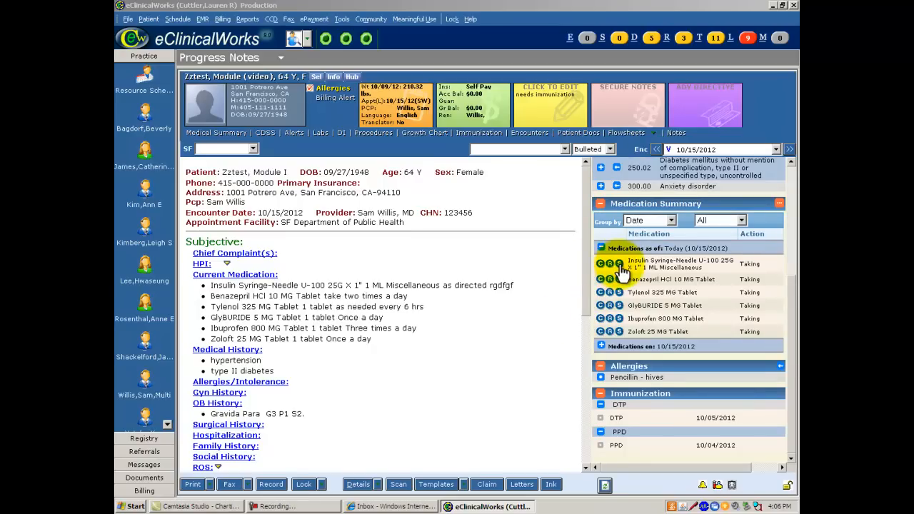
View the patient's DRTLA results, History, Alerts, favorite order sets and favorite templates in turn.
left_click(781, 369)
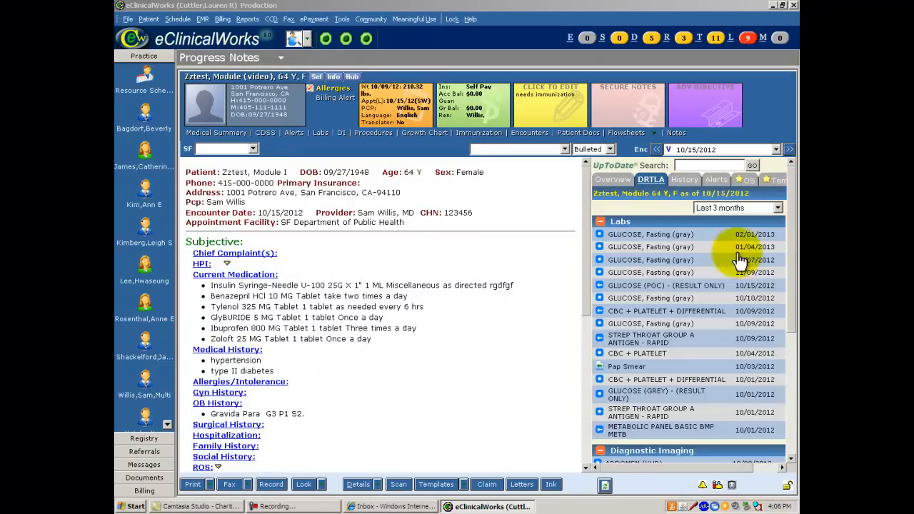
left_click_drag(791, 245, 795, 374)
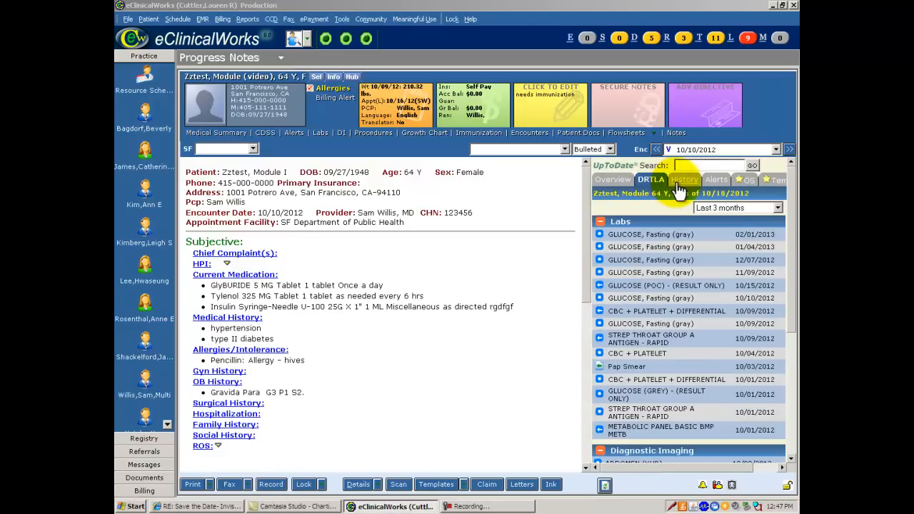
left_click(685, 184)
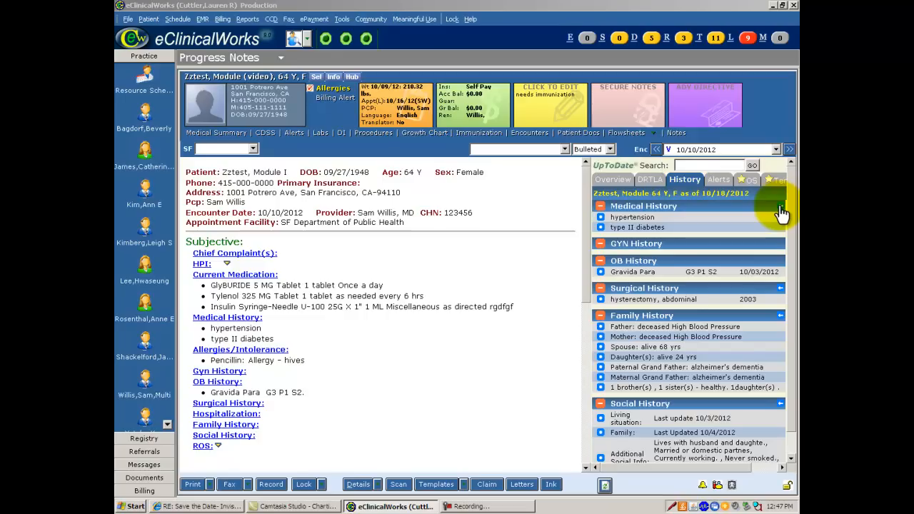
left_click(718, 183)
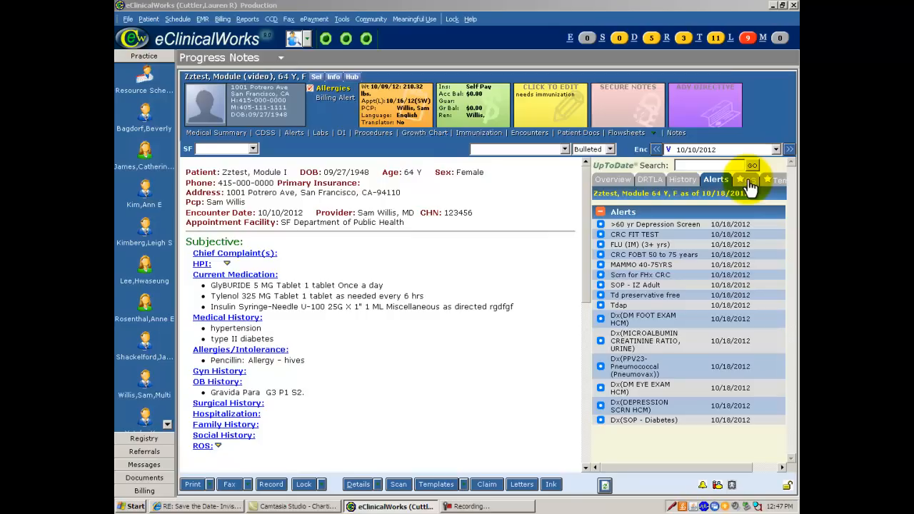
left_click(748, 182)
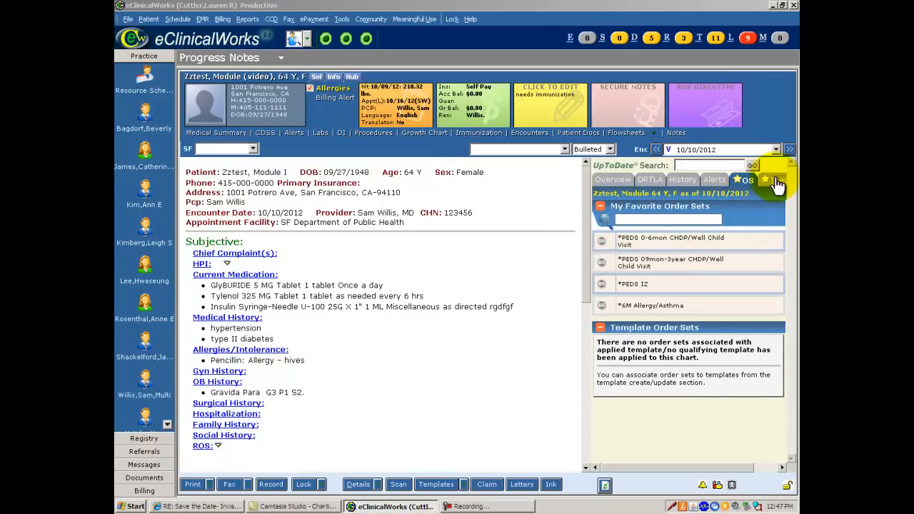
left_click(777, 182)
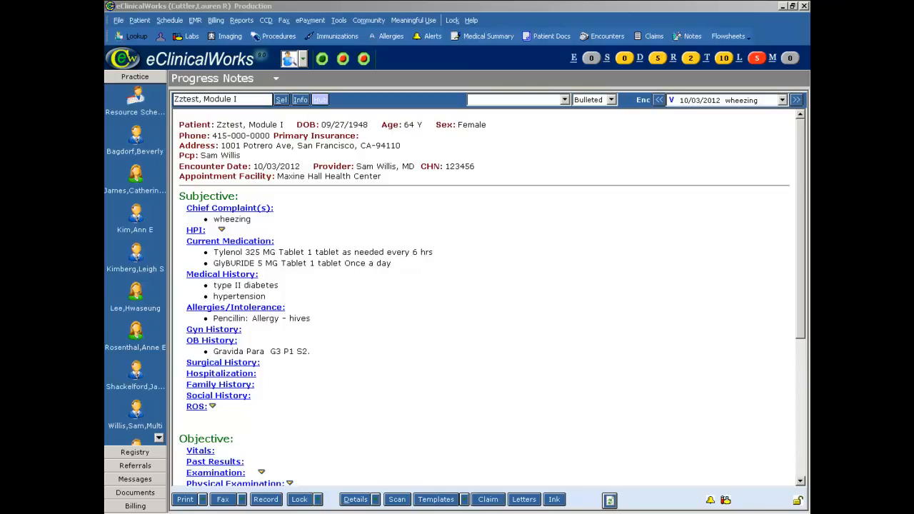
Examine the progress note's Subjective, Objective, Assessment, Plan and Billing Information sections.
scroll(484, 291, "down", 2)
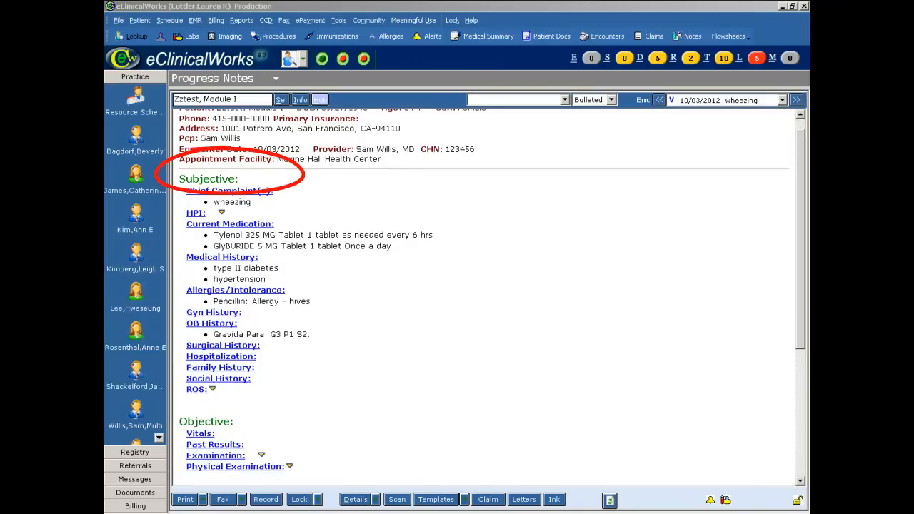
scroll(484, 291, "down", 4)
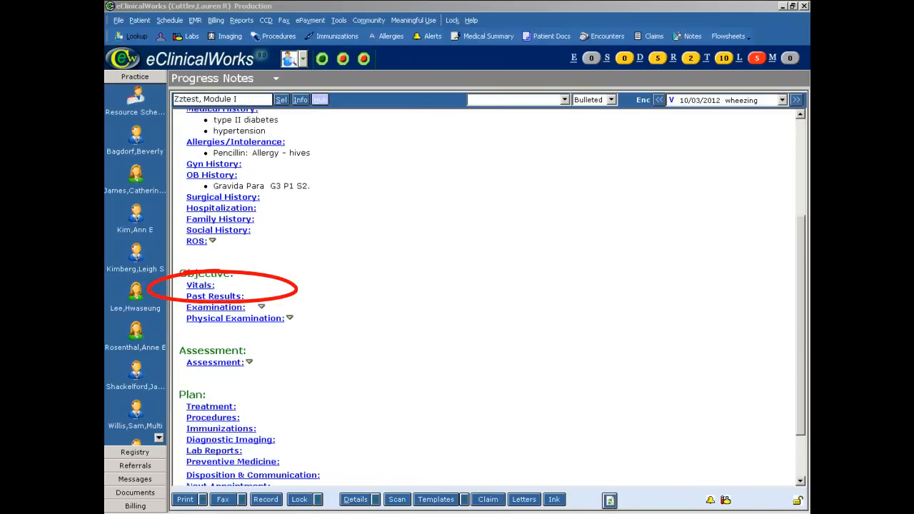
scroll(484, 291, "down", 2)
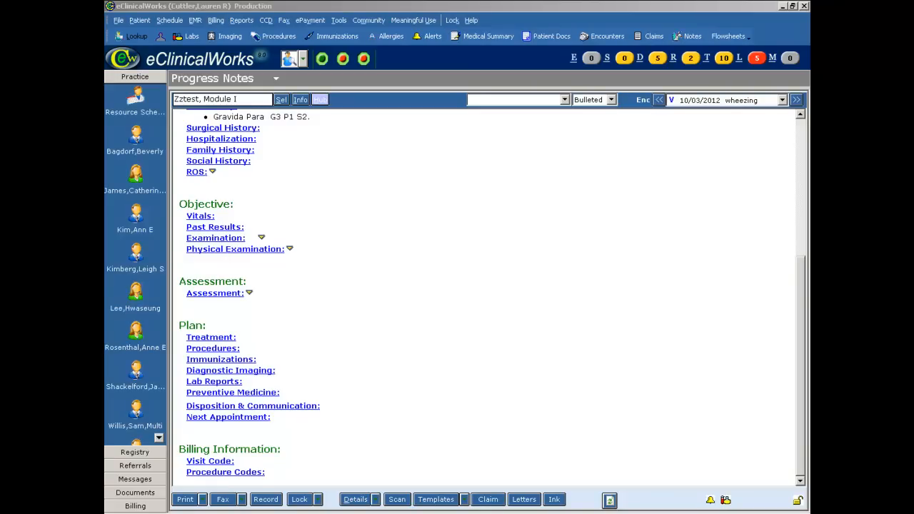
scroll(486, 293, "up", 5)
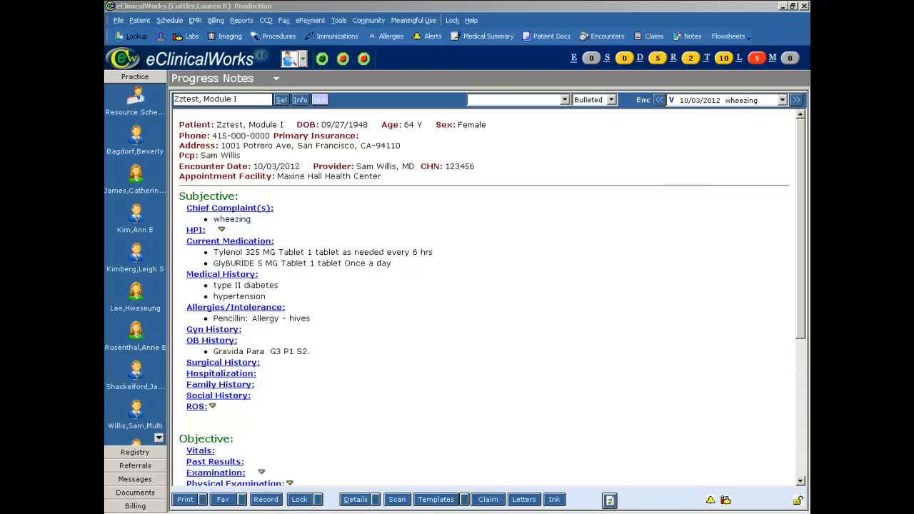
Open the note's Chief Complaints, view the Past Medical History and allergies, and return to Chief Complaints and current medication.
left_click(227, 209)
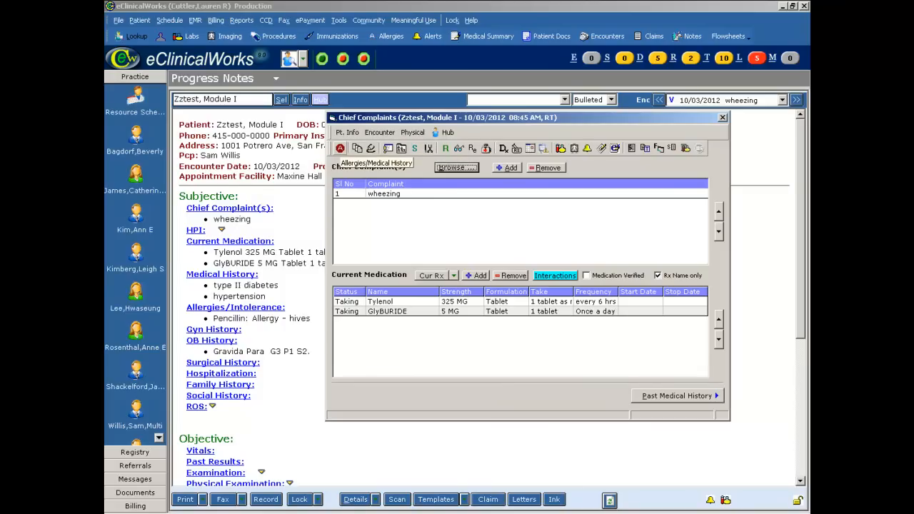
left_click(339, 148)
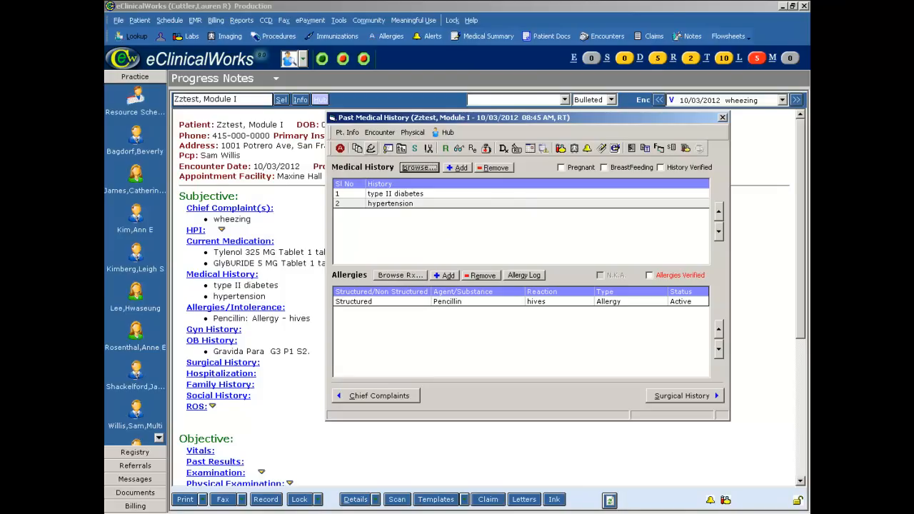
key("alt+c")
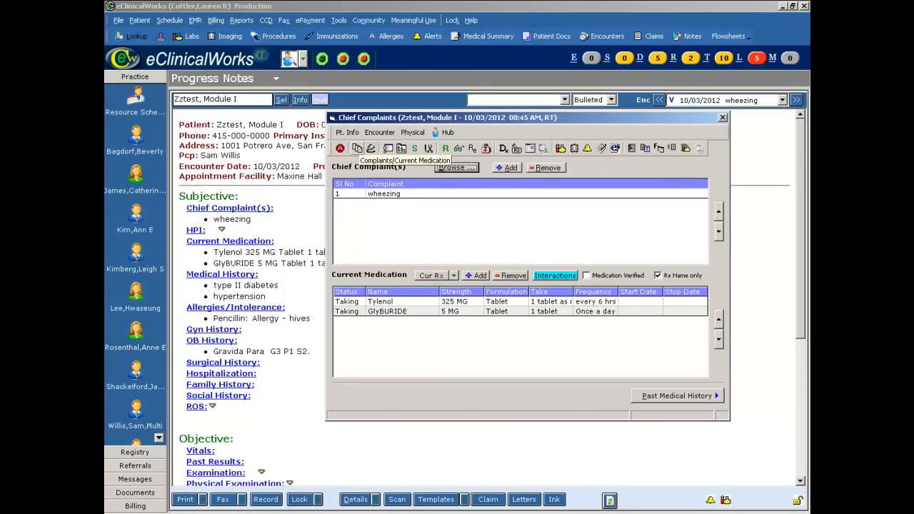
left_click(357, 148)
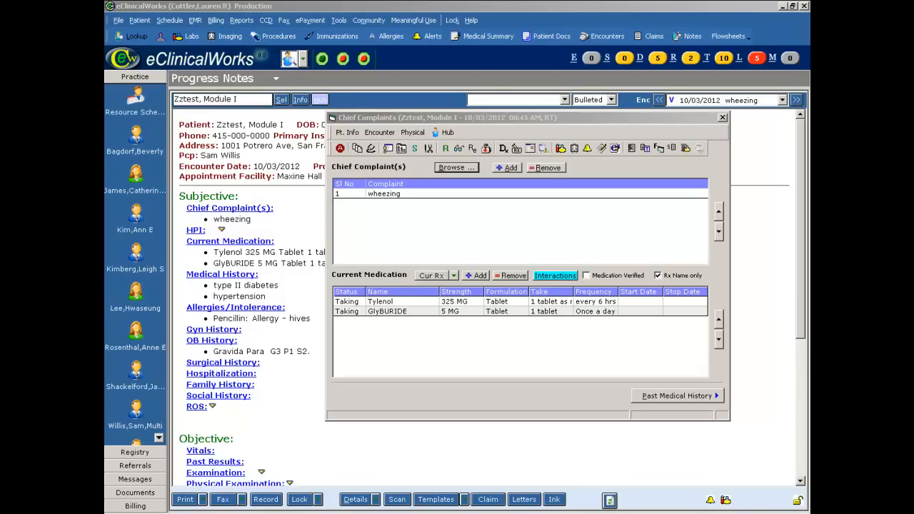
View the note's Past Medical History and Family History, and move back to Surgical History.
left_click(684, 394)
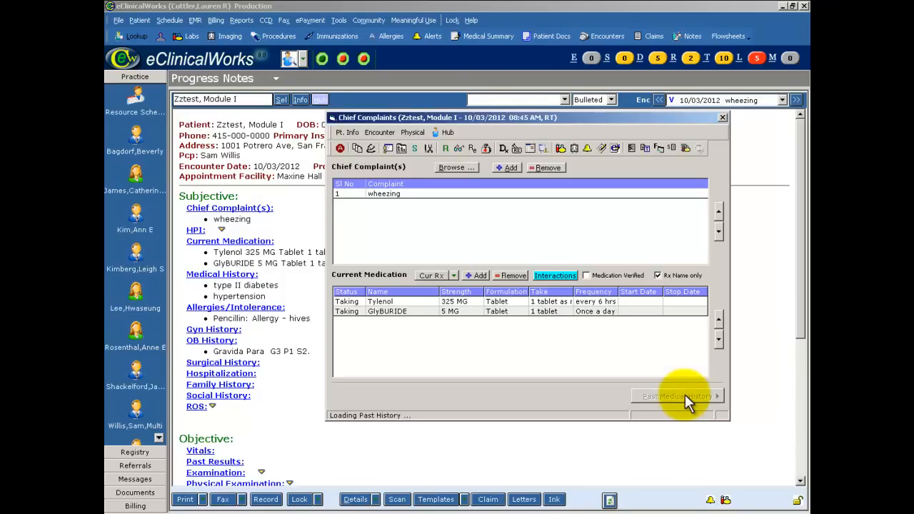
left_click(682, 396)
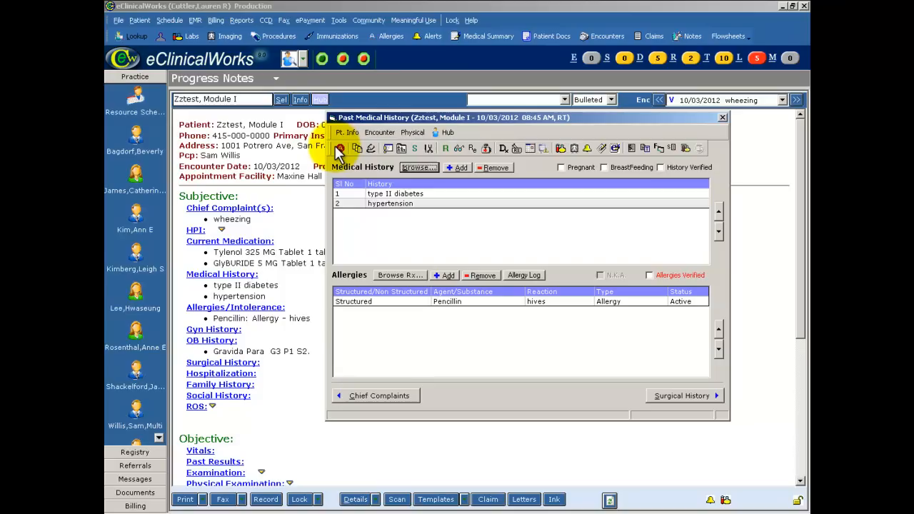
left_click(450, 144)
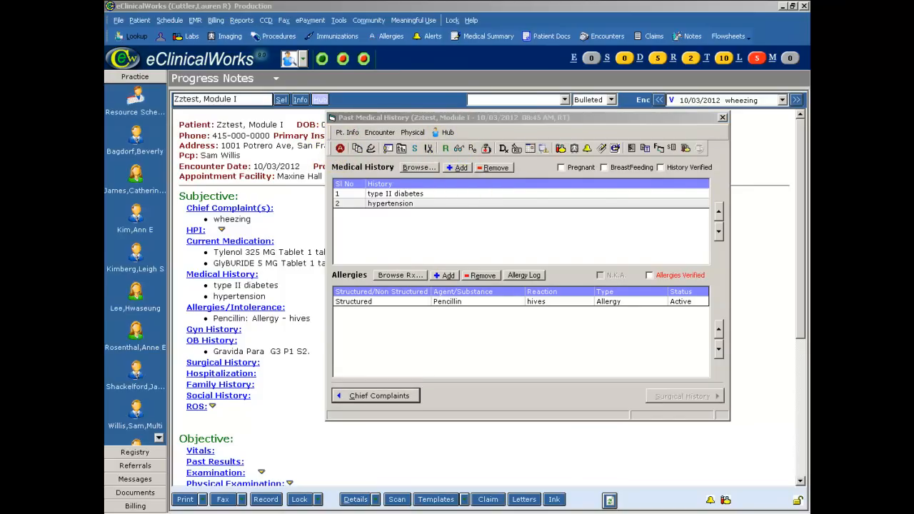
left_click(680, 395)
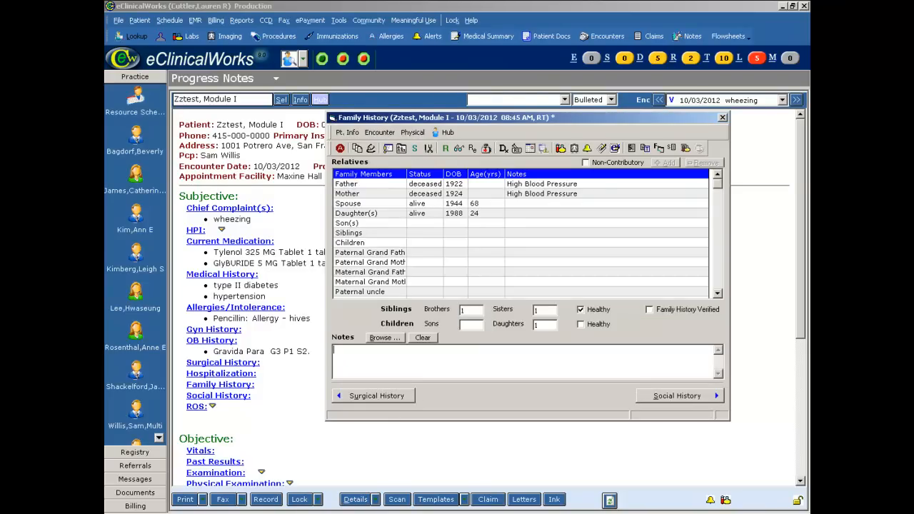
left_click(377, 395)
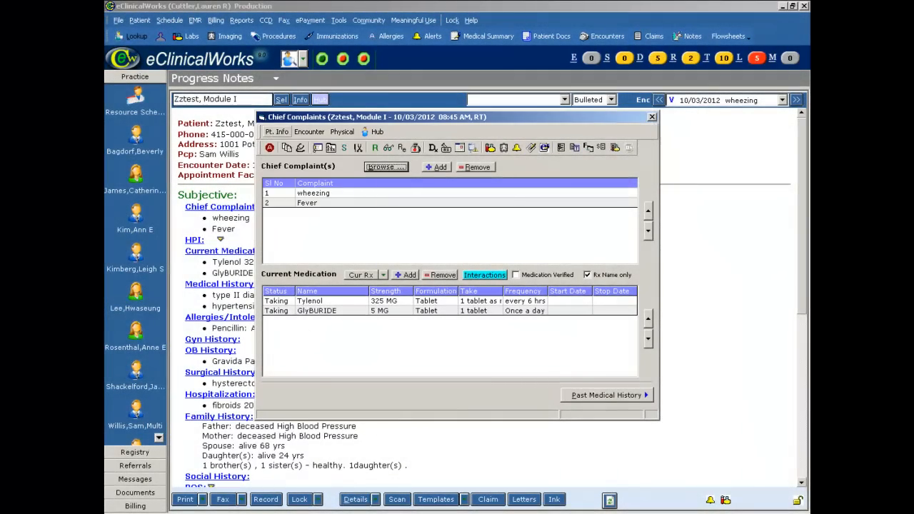
View the note sections reachable through Encounter and Physical in the Chief Complaints window.
left_click(309, 132)
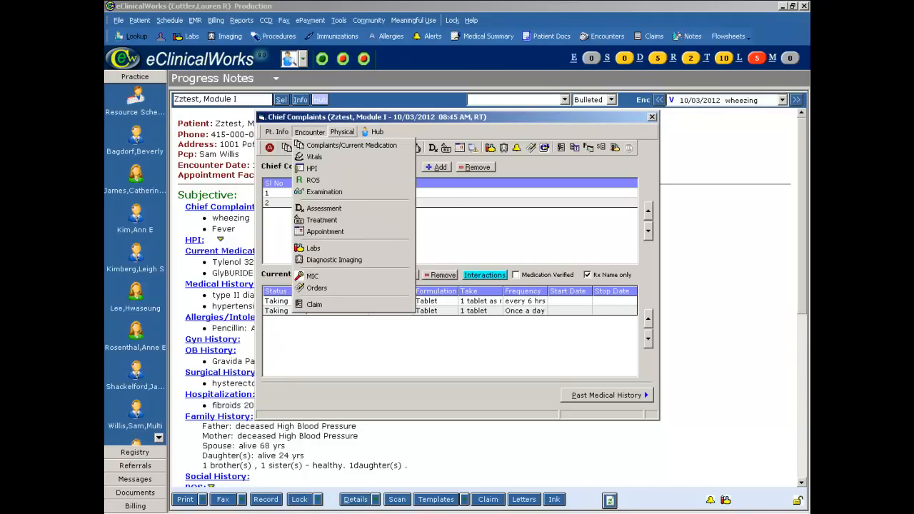
left_click(342, 132)
left_click(342, 131)
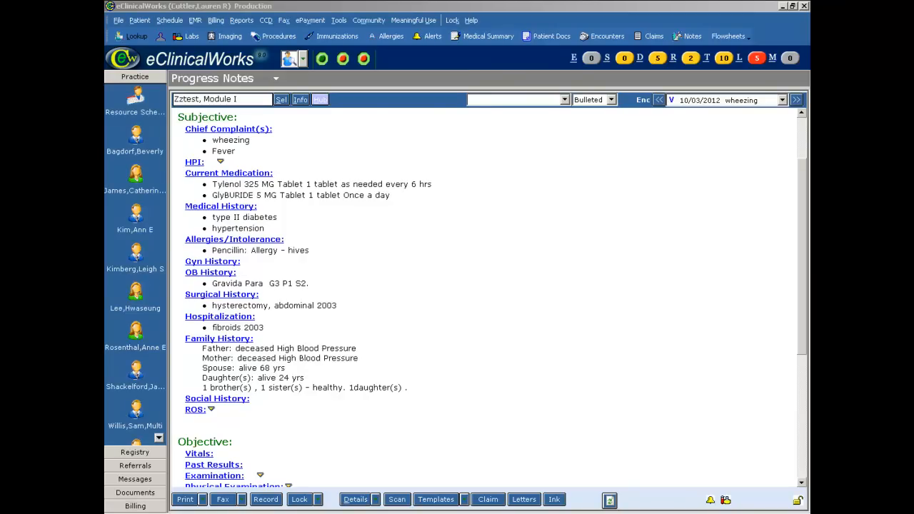
Open the note's Chief Complaints, find "fever" among the complaint keywords and add it to the patient's complaints.
left_click(249, 129)
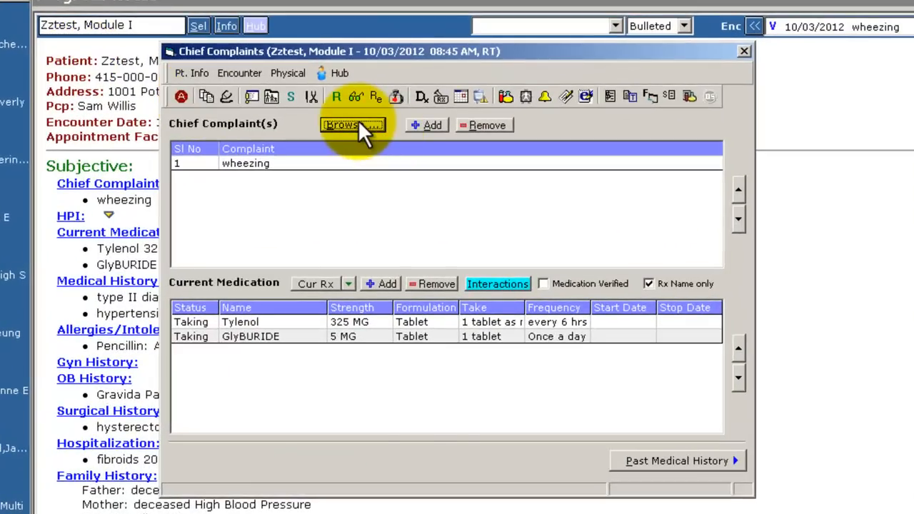
left_click(358, 123)
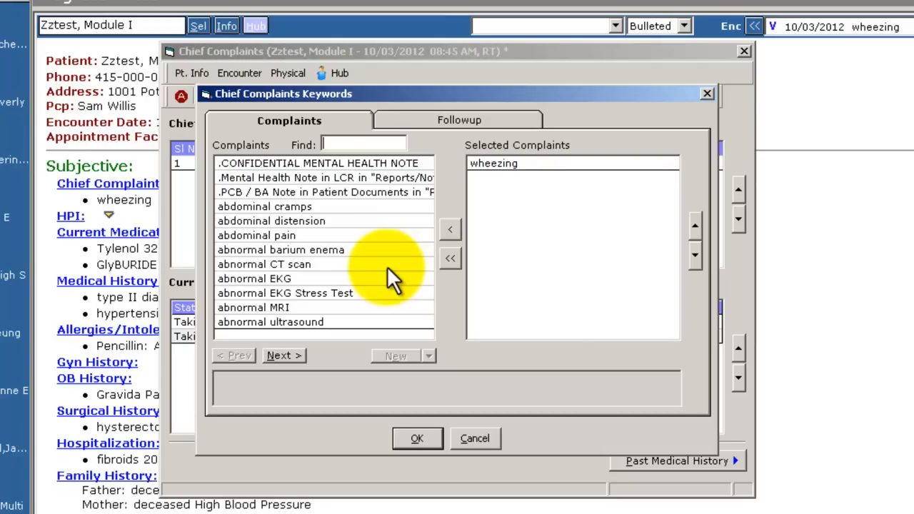
left_click(283, 356)
left_click(284, 355)
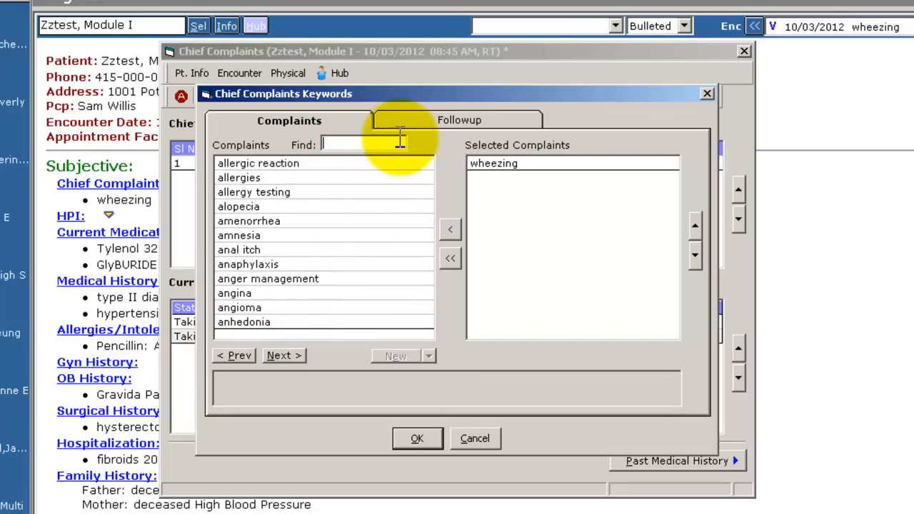
type("fever")
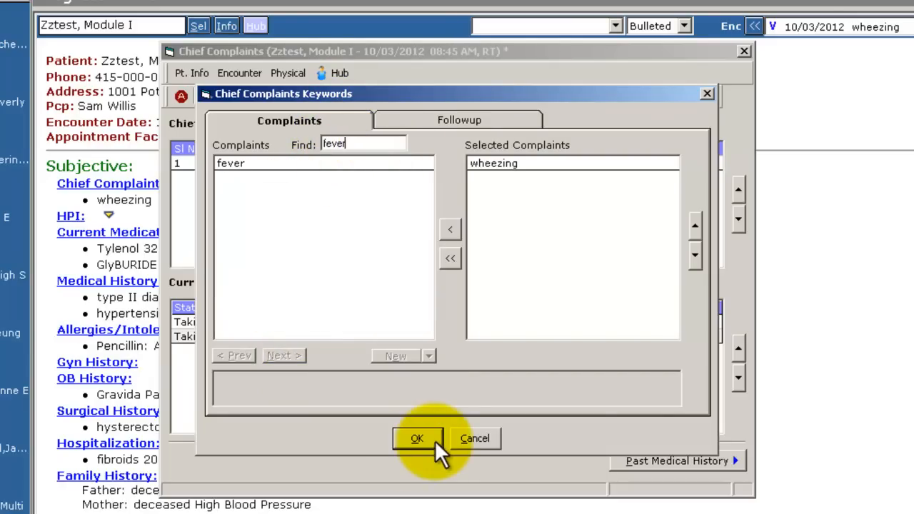
double_click(350, 162)
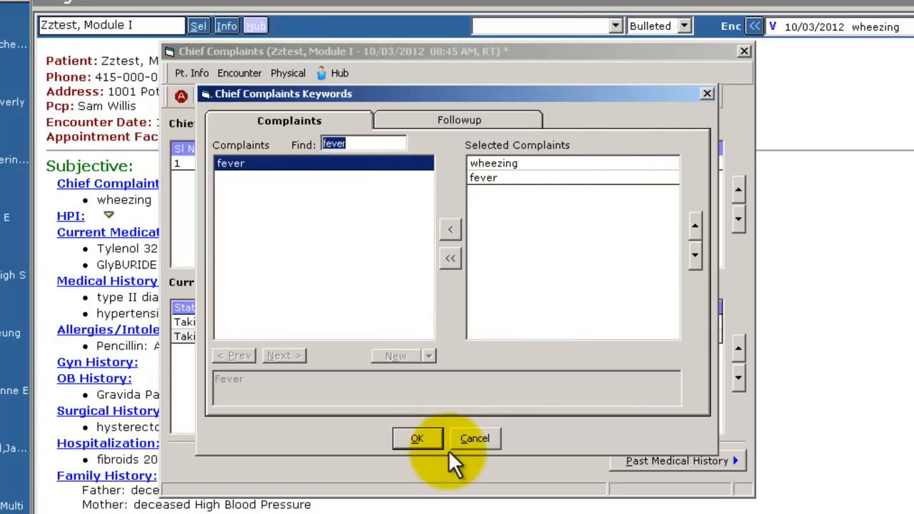
left_click(417, 438)
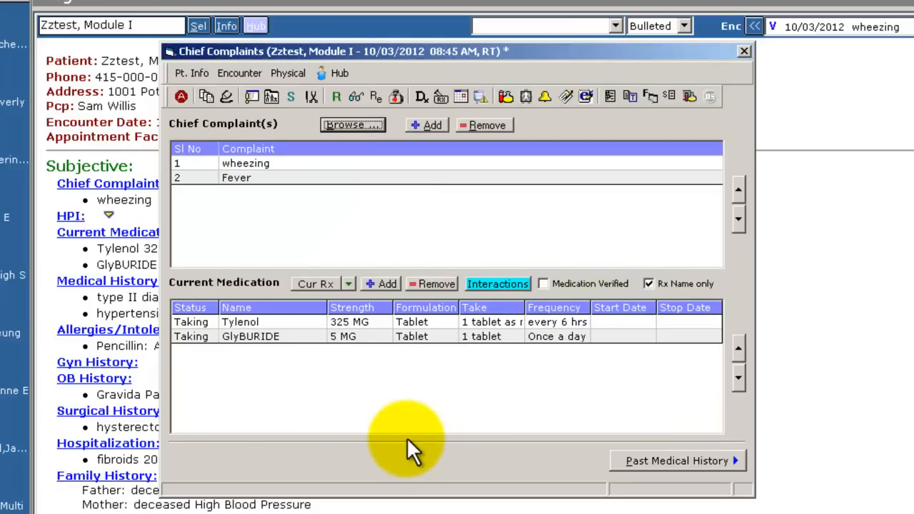
left_click(797, 168)
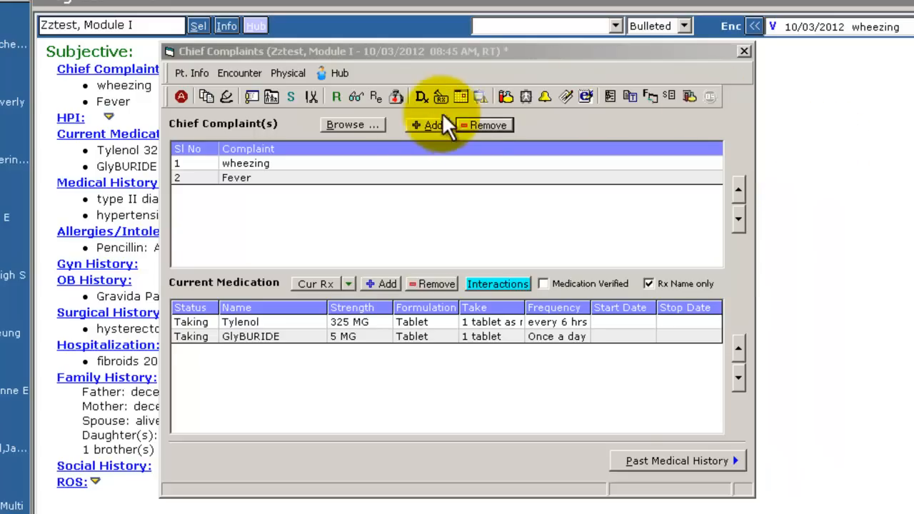
Add "runny nose" as a free-text chief complaint, delete it and close Chief Complaints.
left_click(423, 126)
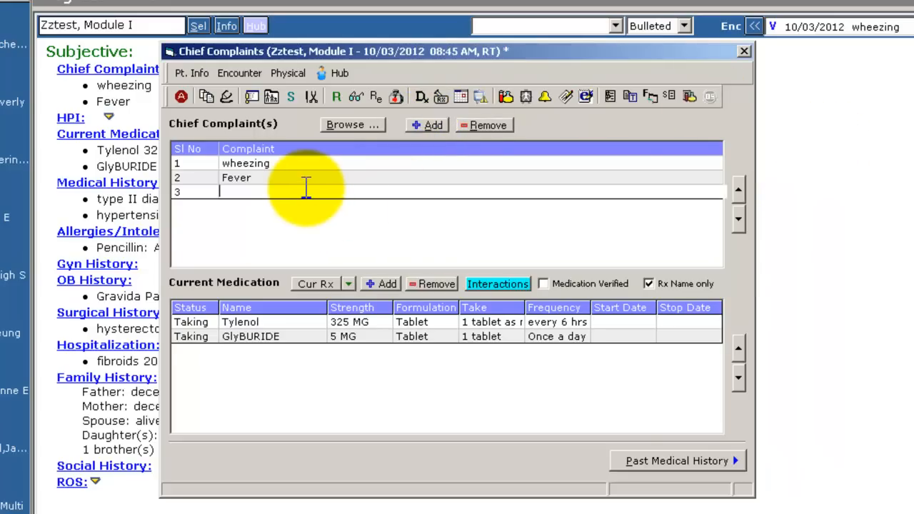
type("runny nose")
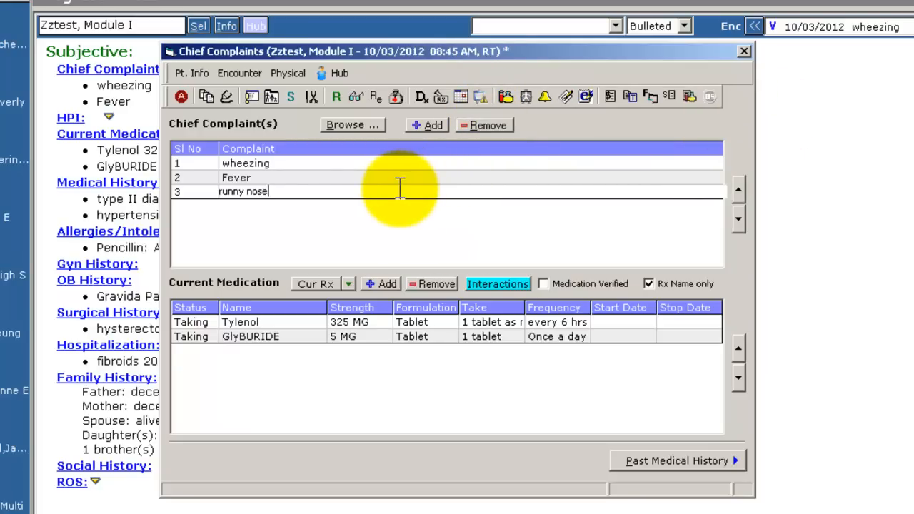
left_click(480, 123)
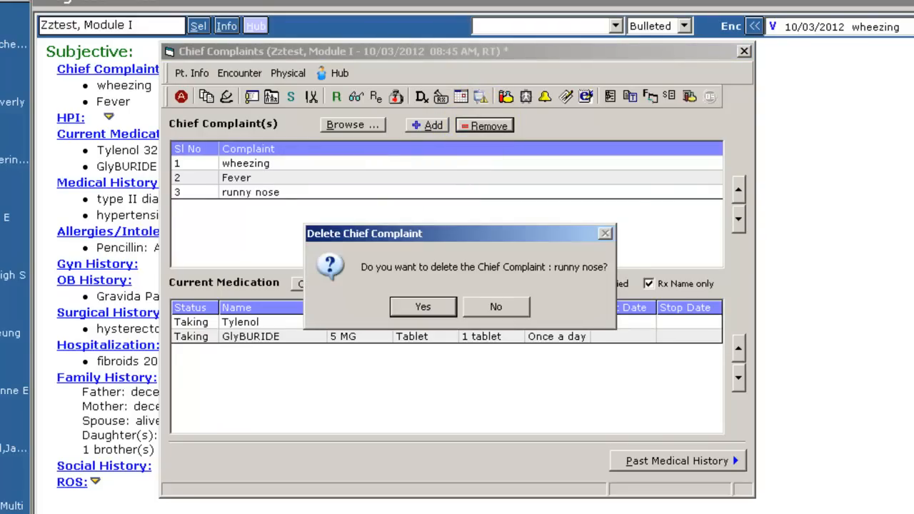
key("Return")
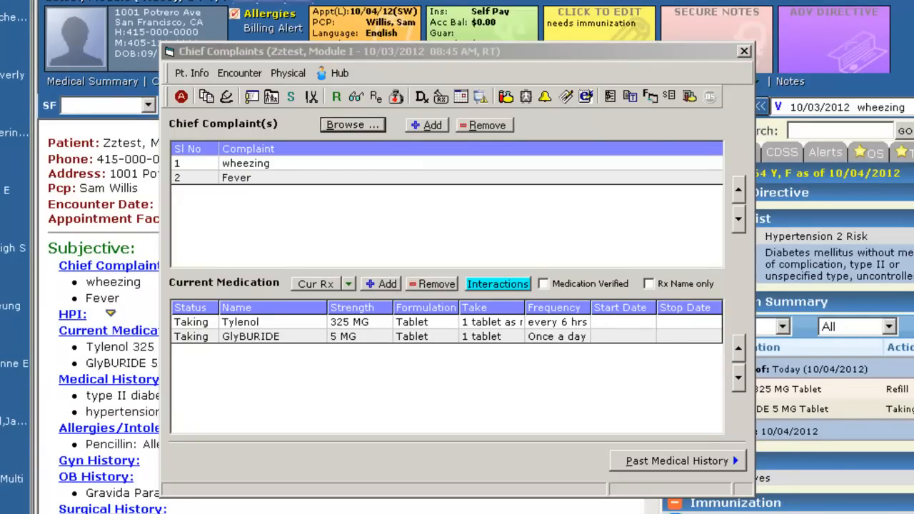
key("Escape")
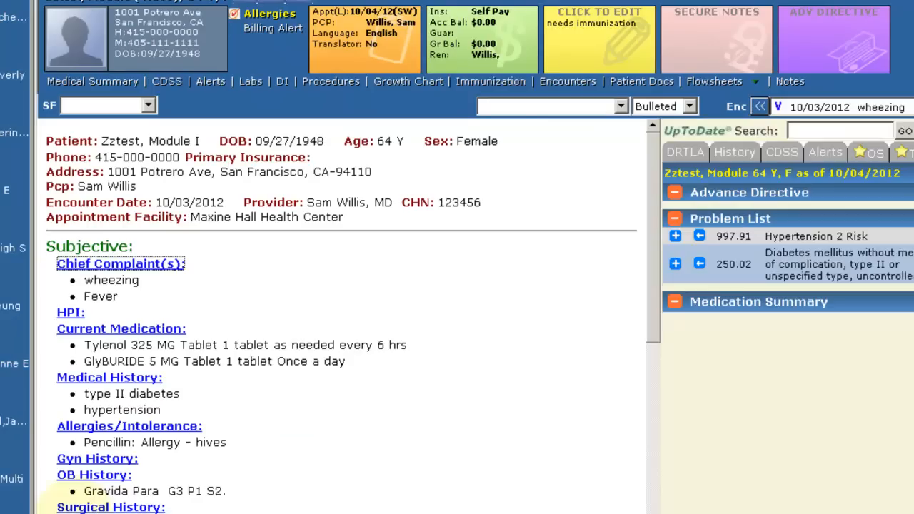
Open the note's HPI, expand Presenting Symptom(s) and show the Abdomen symptoms.
left_click(66, 316)
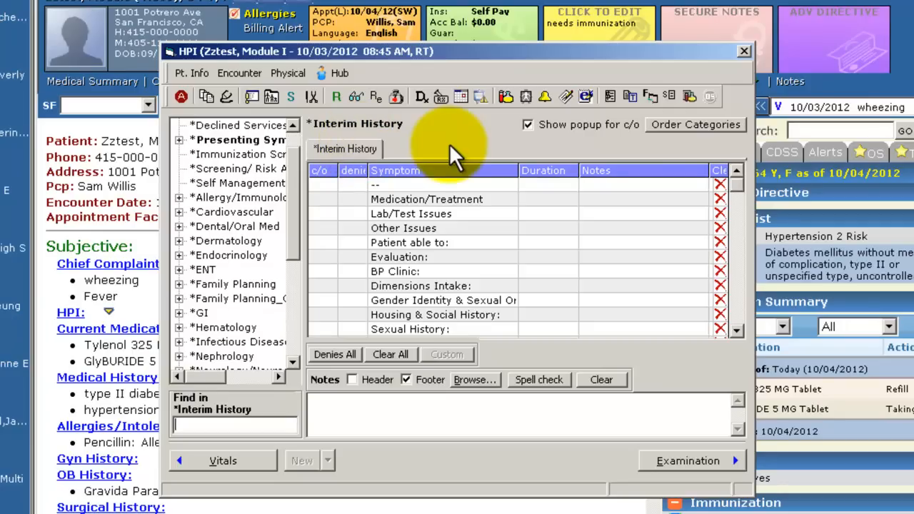
left_click(179, 138)
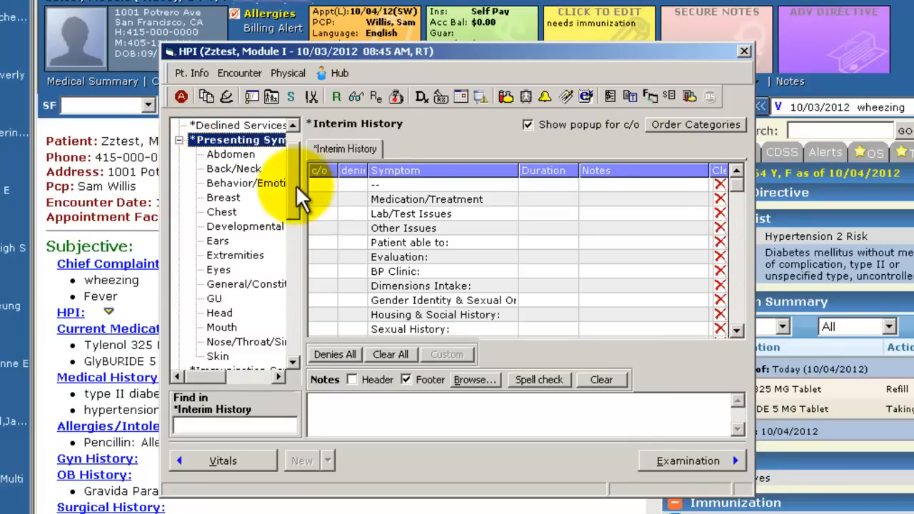
left_click(254, 139)
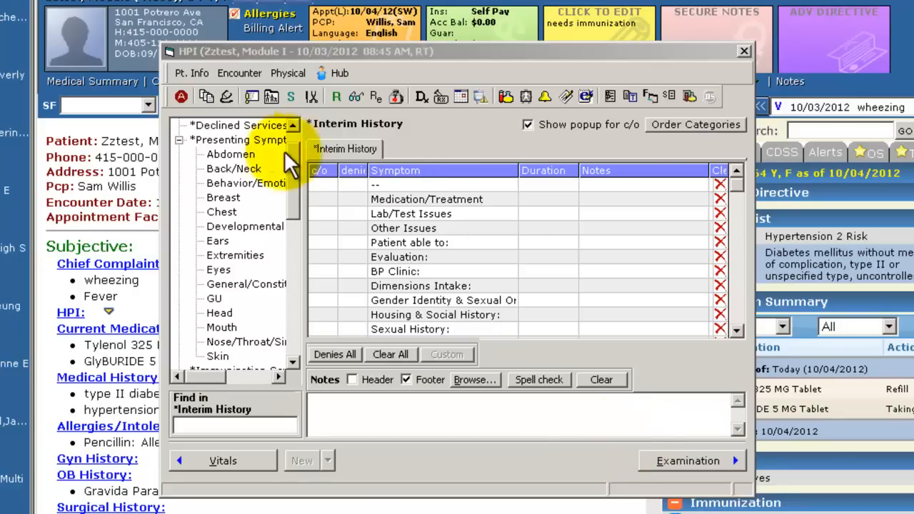
left_click(228, 154)
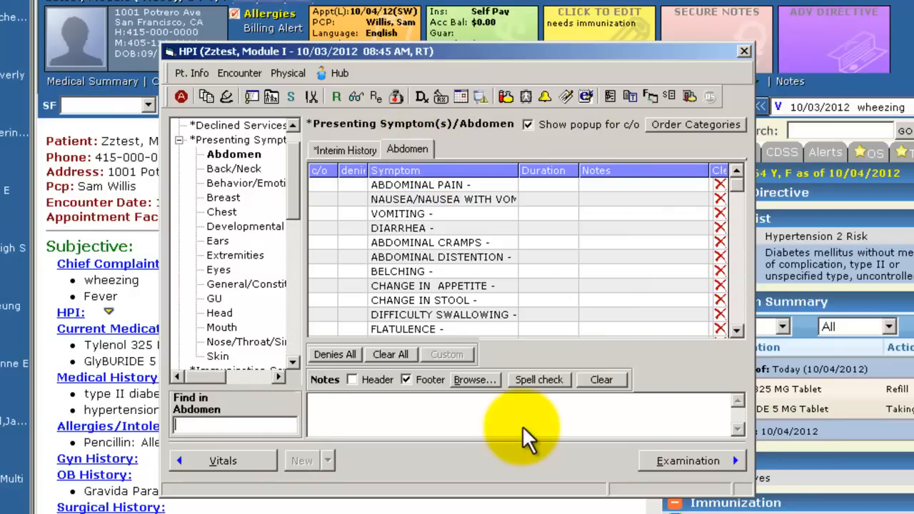
left_click(739, 193)
left_click_drag(737, 215, 737, 318)
Mark nausea and all other Abdomen symptoms as denied, clear the vomiting entry and clear all entries.
left_click(390, 354)
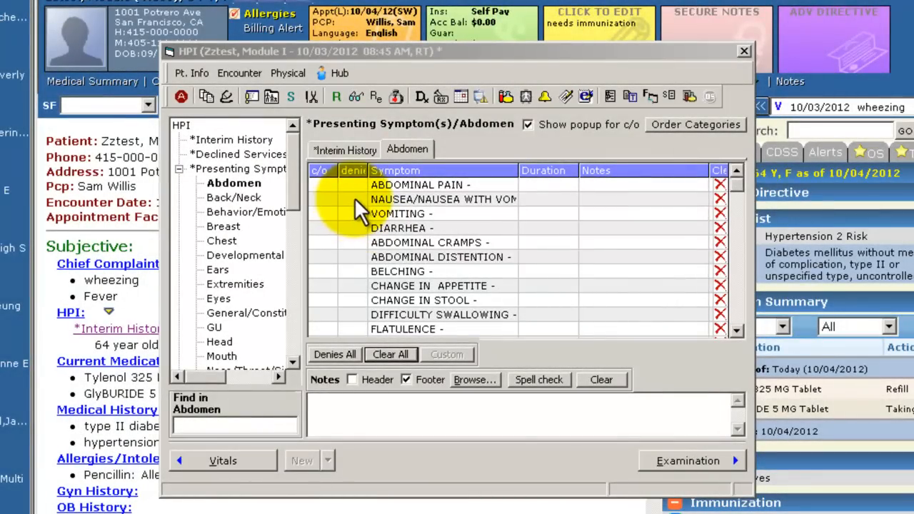
left_click(354, 198)
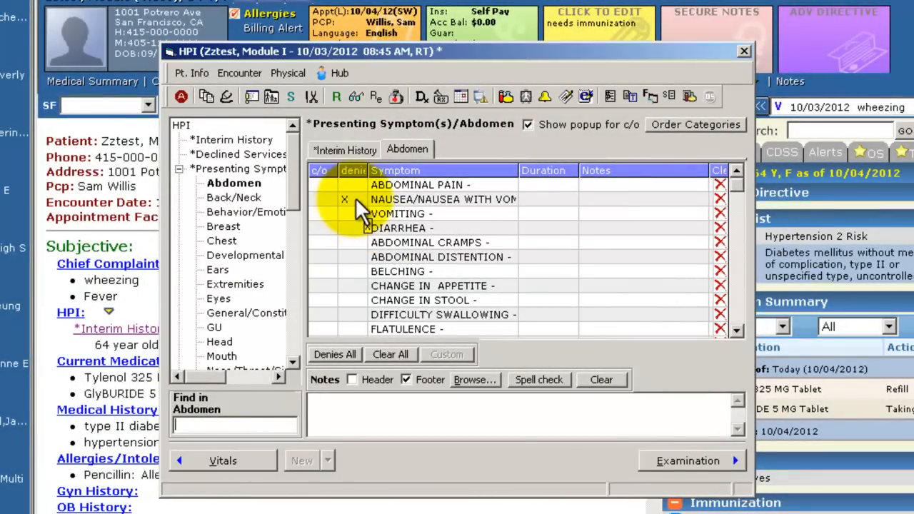
left_click(347, 354)
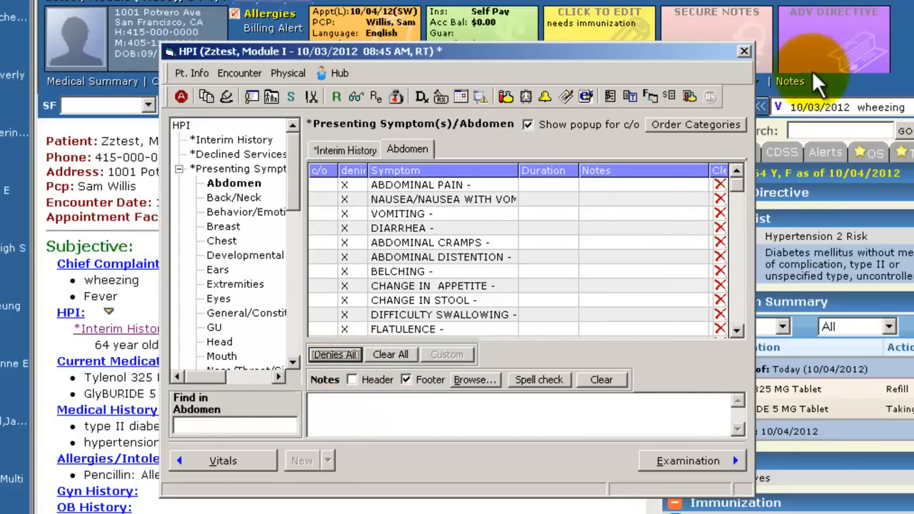
left_click(716, 208)
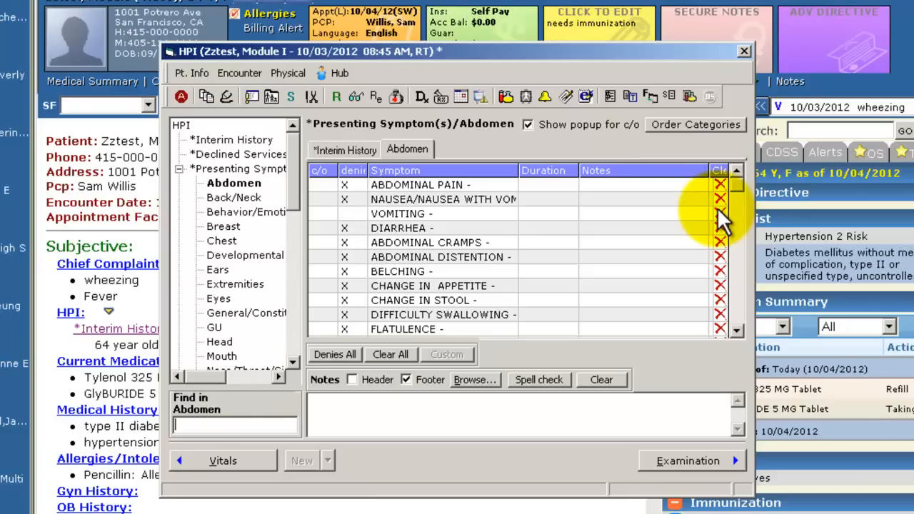
left_click(395, 350)
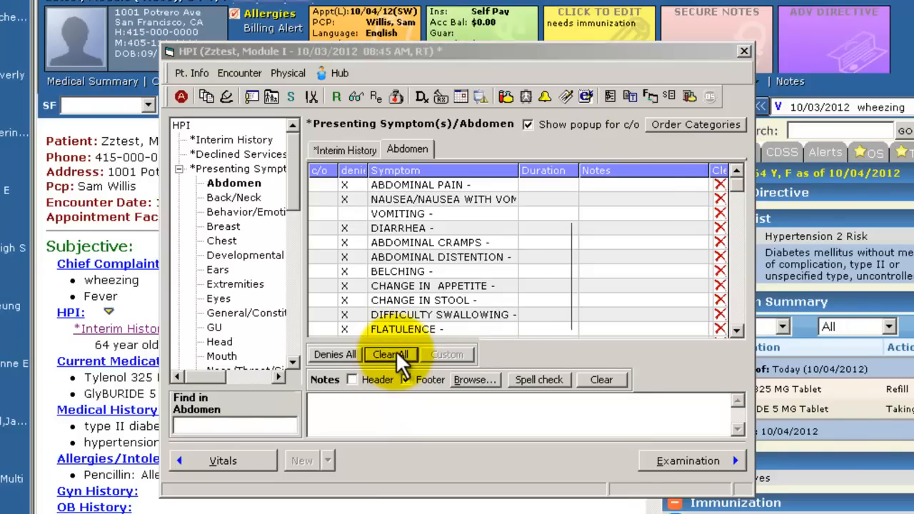
left_click(429, 301)
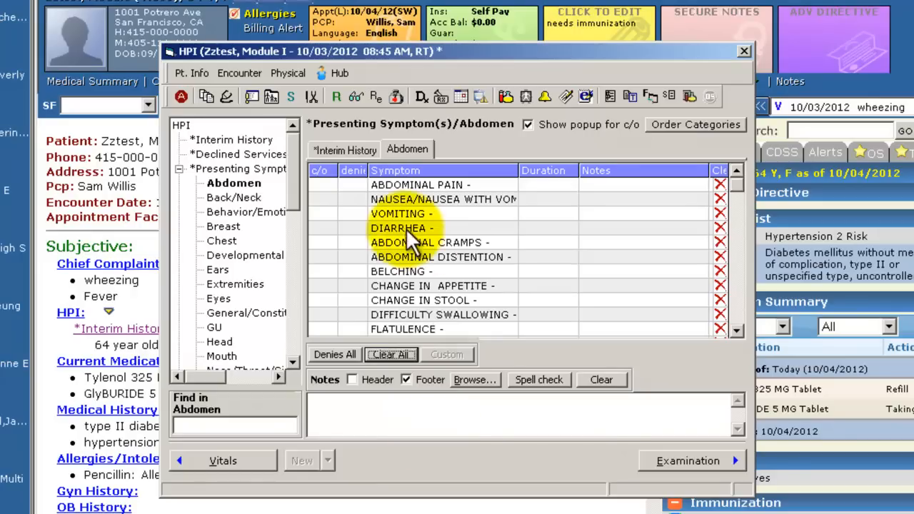
Record vomiting as a complaint under Abdomen with the free-form note "vomitting for 3 days".
left_click(324, 211)
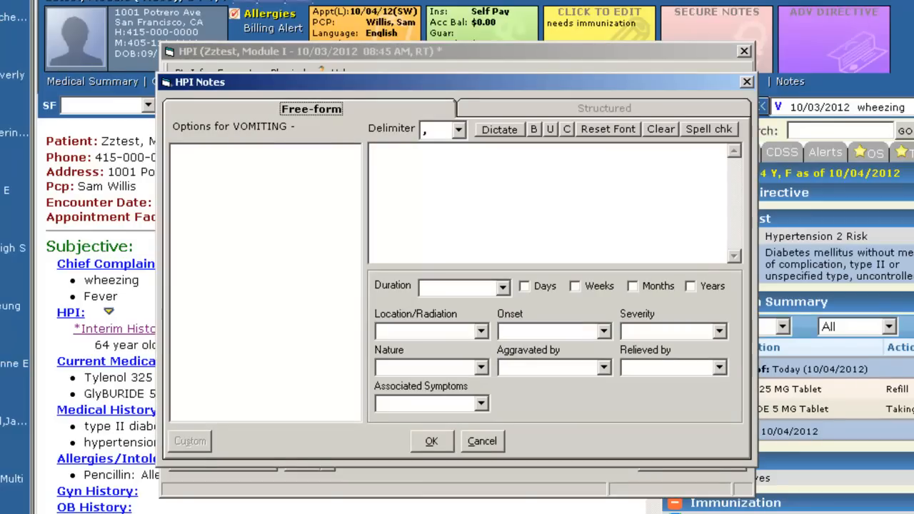
left_click(370, 166)
type("vomitting for 3 days")
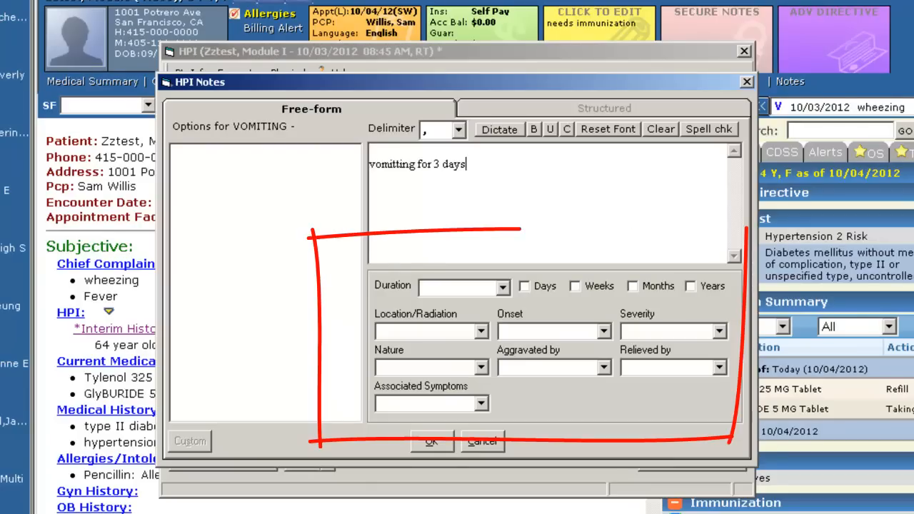
key("alt+o")
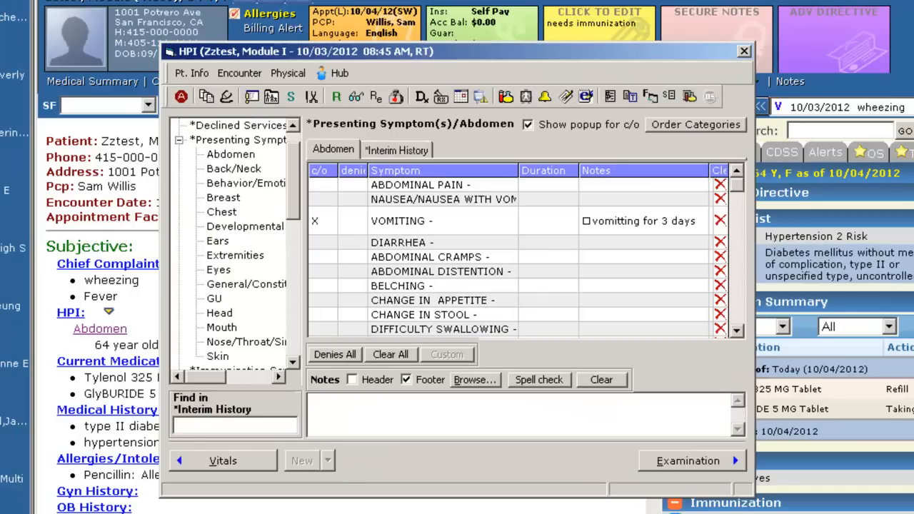
Record infection as a complaint under Nose/Throat/Sinus with the note "fever, chills, nasal congestion since 10/2".
left_click(253, 342)
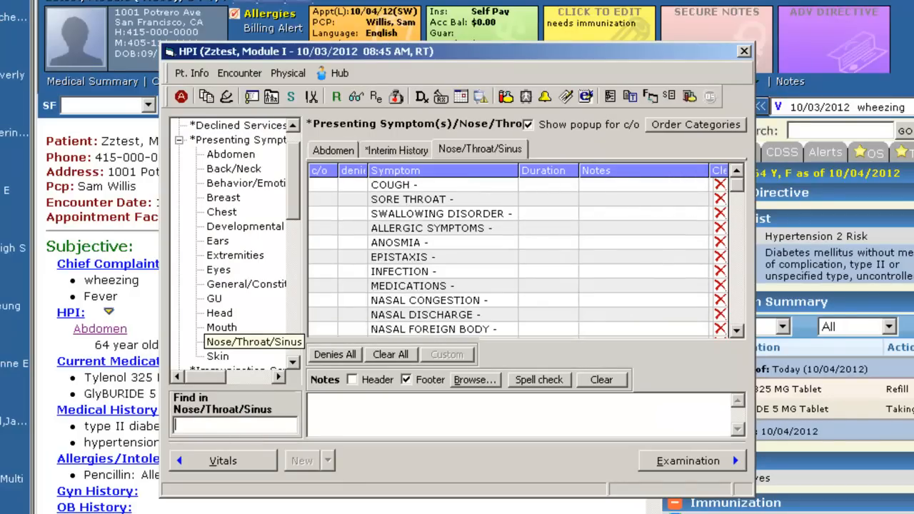
left_click(323, 272)
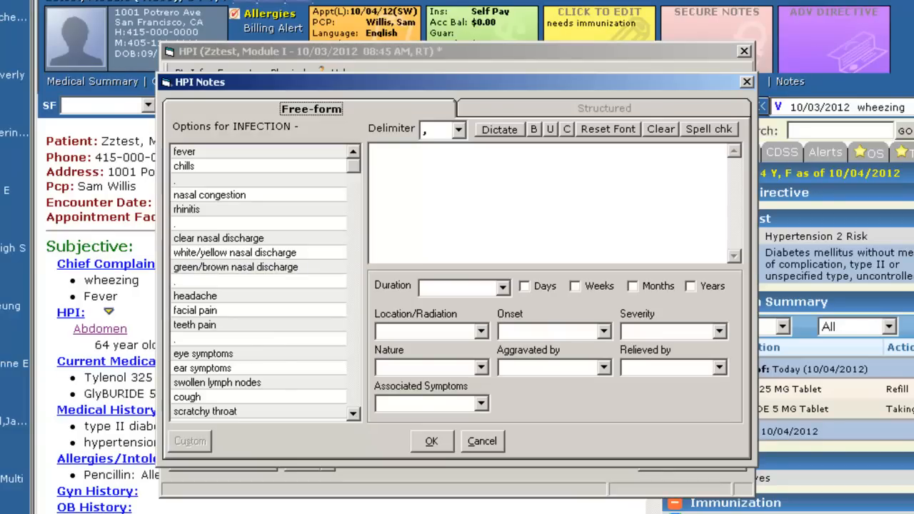
key("Tab")
key("space")
key("Down")
key("space")
key("Down")
key("Down")
key("space")
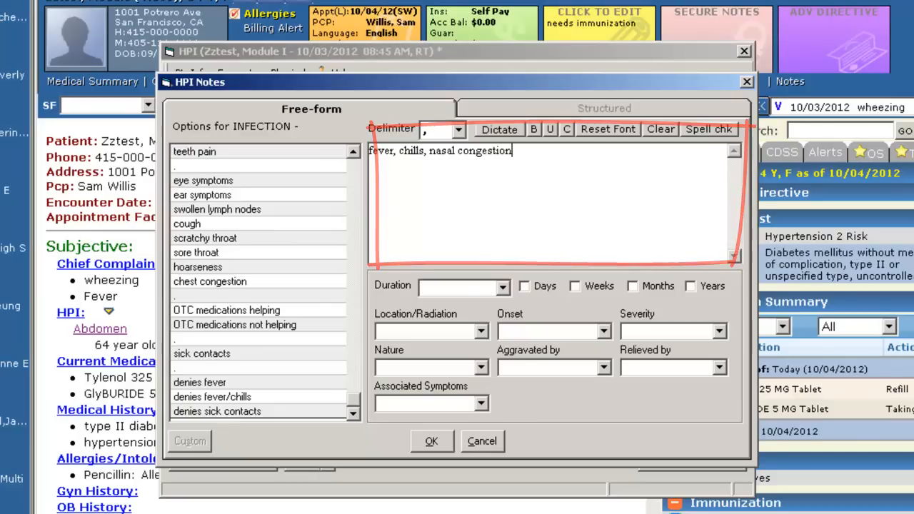
type("since 10/2")
key("Return")
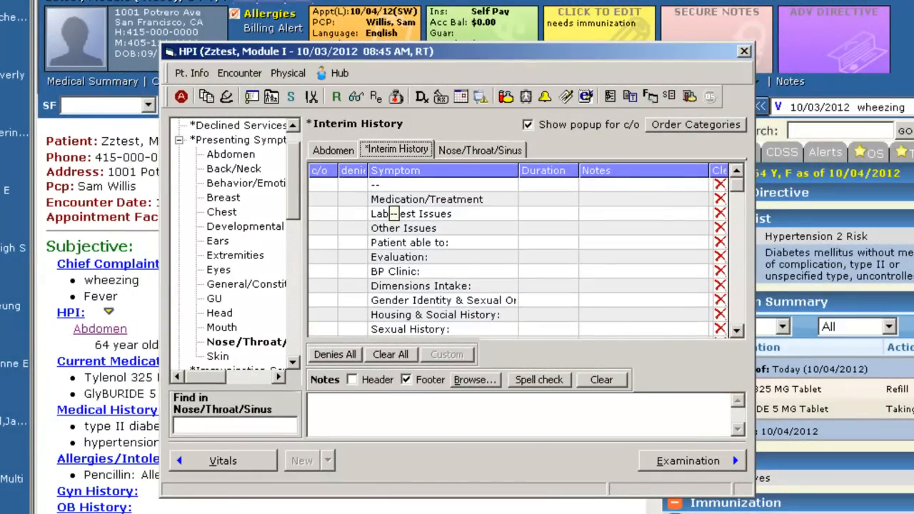
Enter the Interim History note "blah blah blah" and order the HPI categories as Nose/Throat/Sinus, *Interim History, Abdomen.
left_click(375, 184)
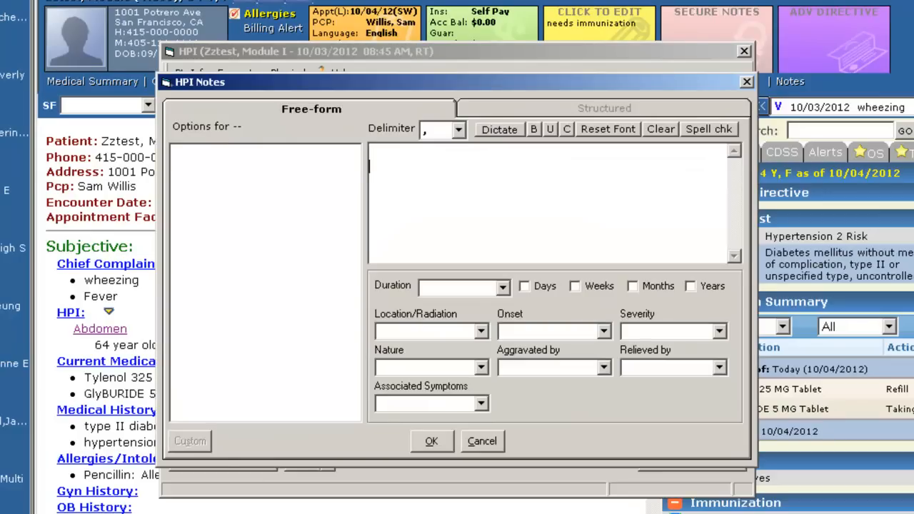
type("pt presents wi")
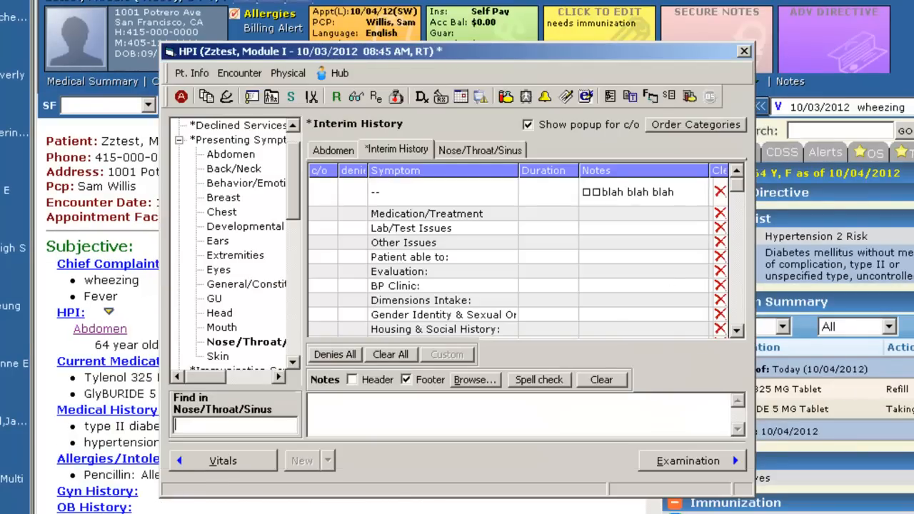
left_click(695, 124)
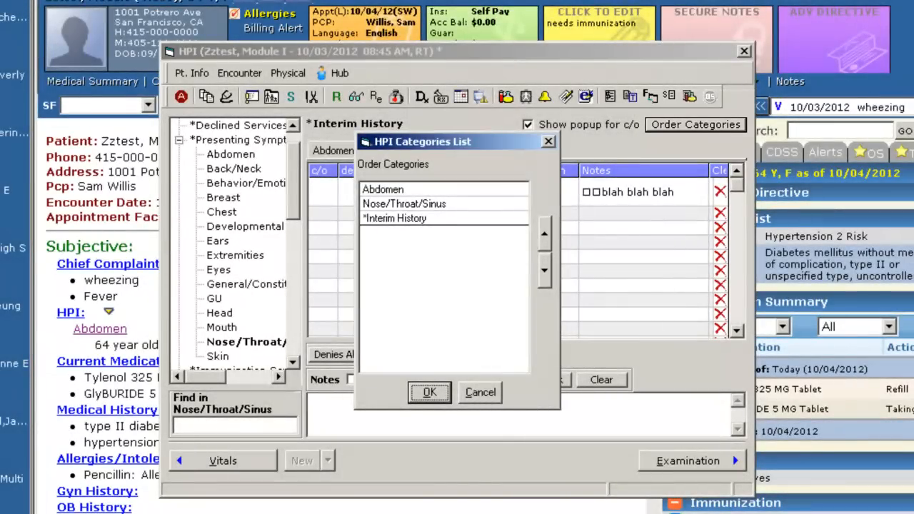
left_click(544, 270)
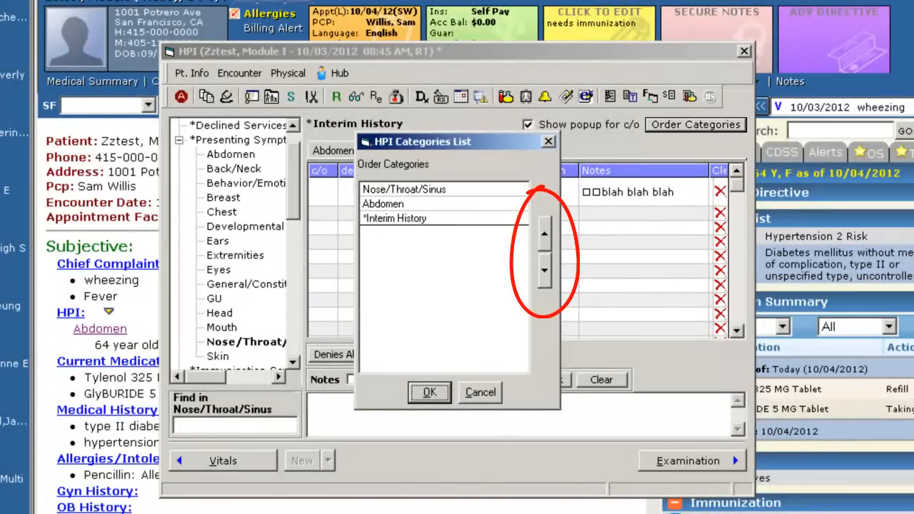
left_click(544, 270)
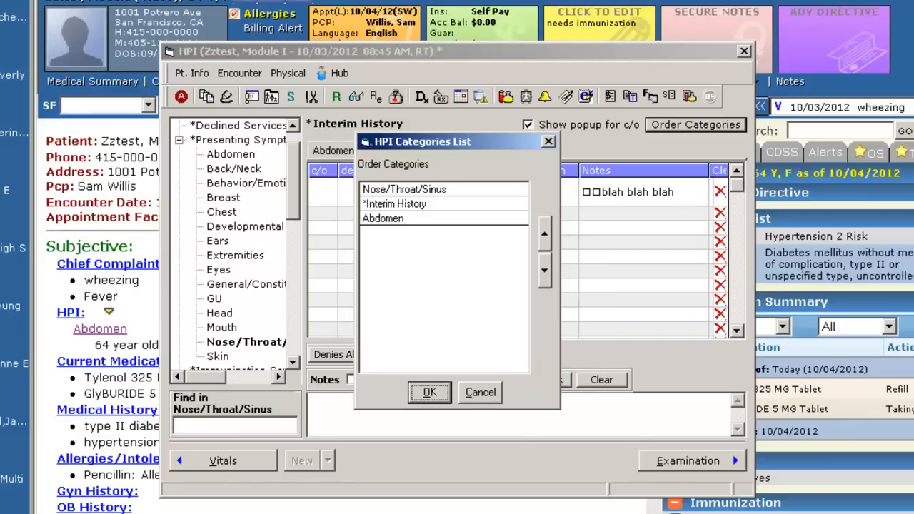
key("Return")
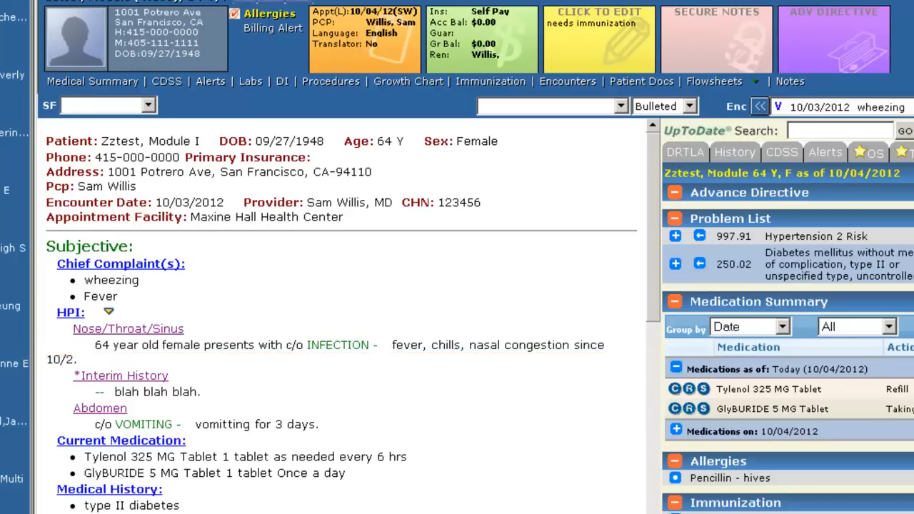
Open the patient's medication summary from the note's Current Medication and examine its display count, grouping and date filter choices.
left_click(121, 440)
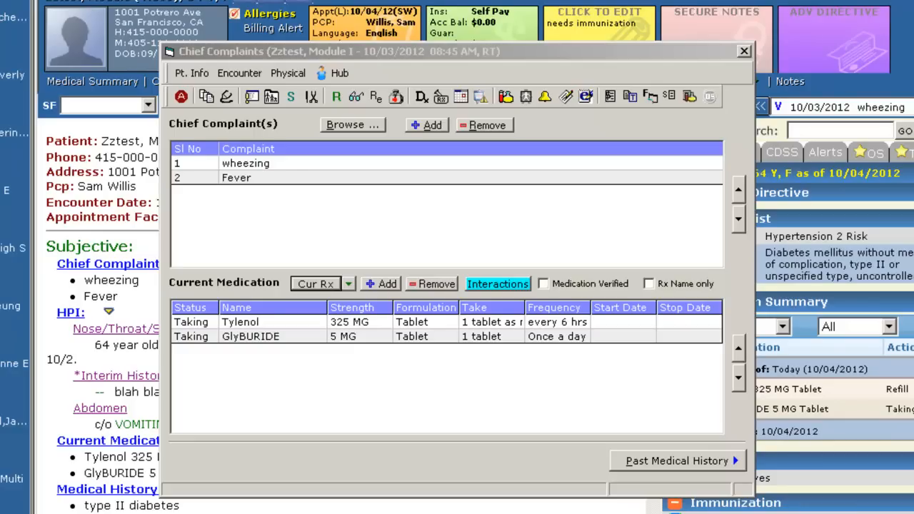
left_click(316, 284)
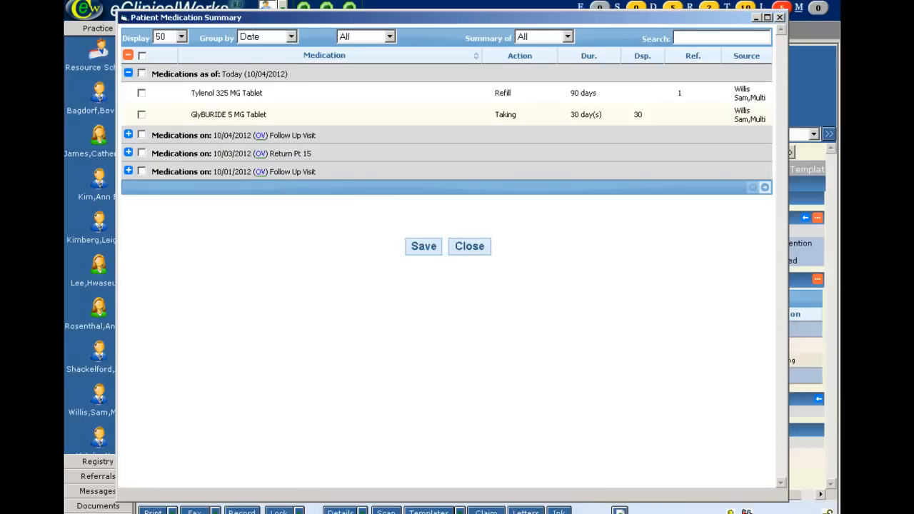
left_click(180, 38)
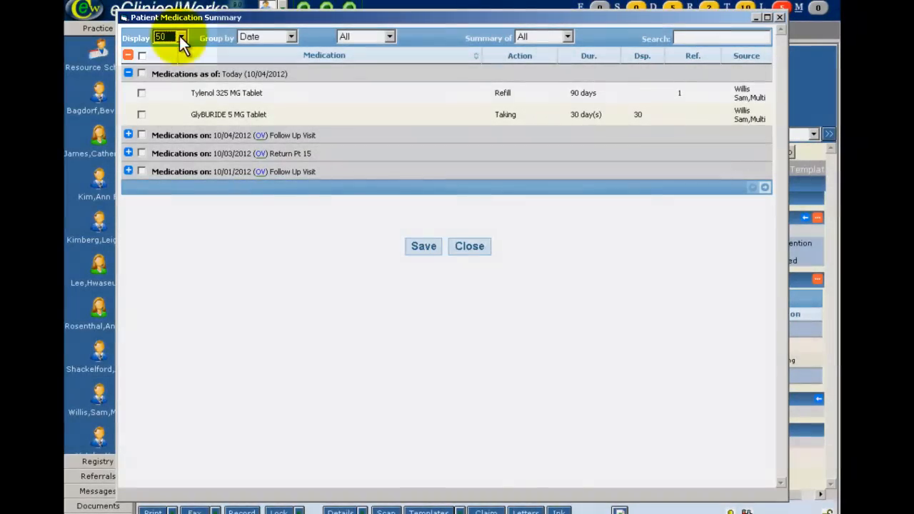
left_click(180, 38)
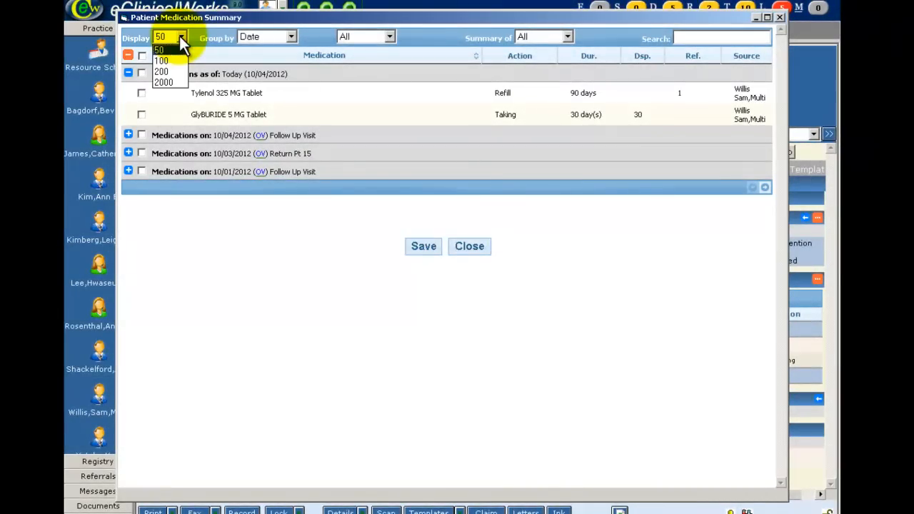
left_click(291, 37)
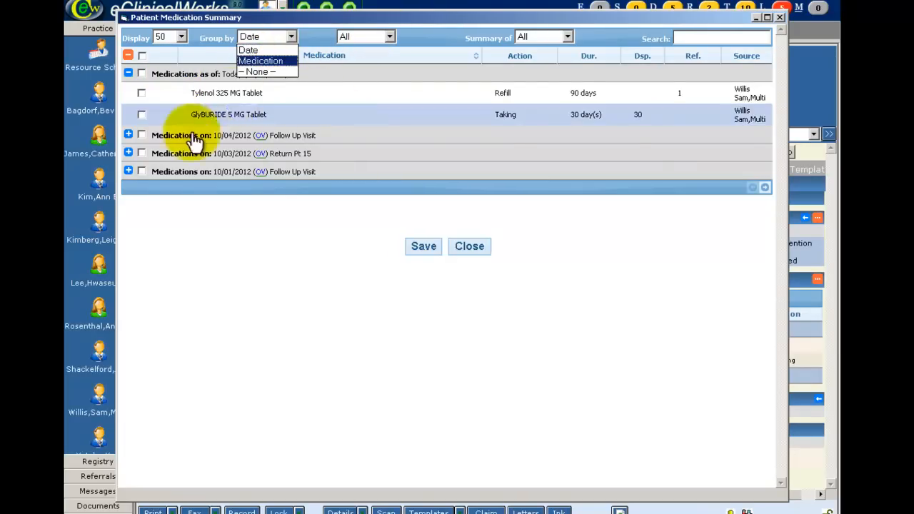
left_click(389, 35)
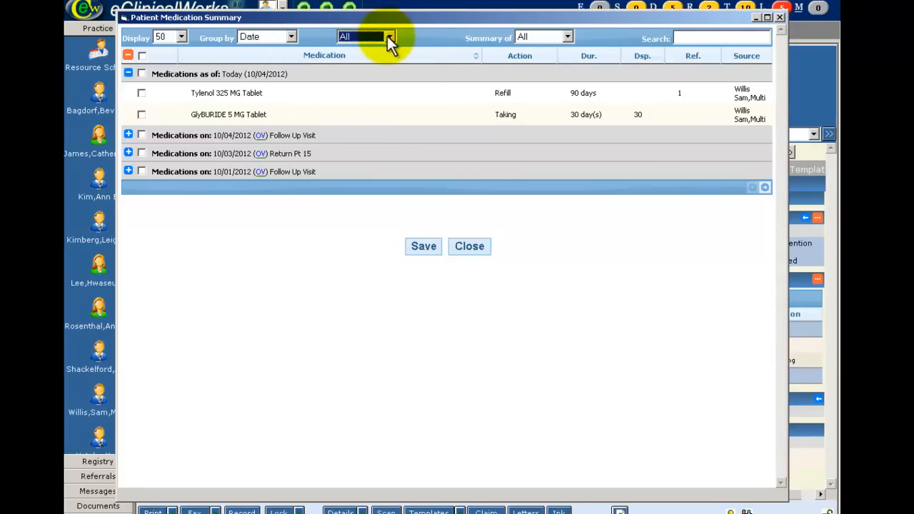
left_click(389, 36)
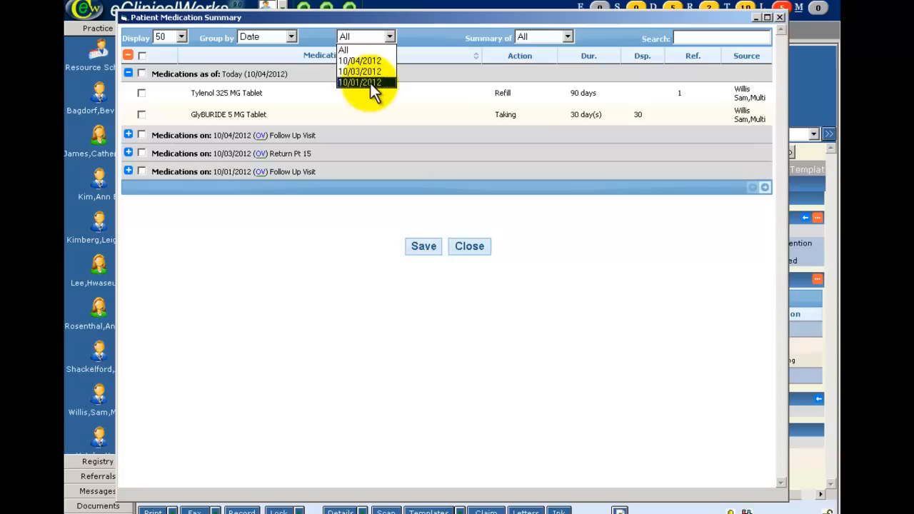
left_click(371, 37)
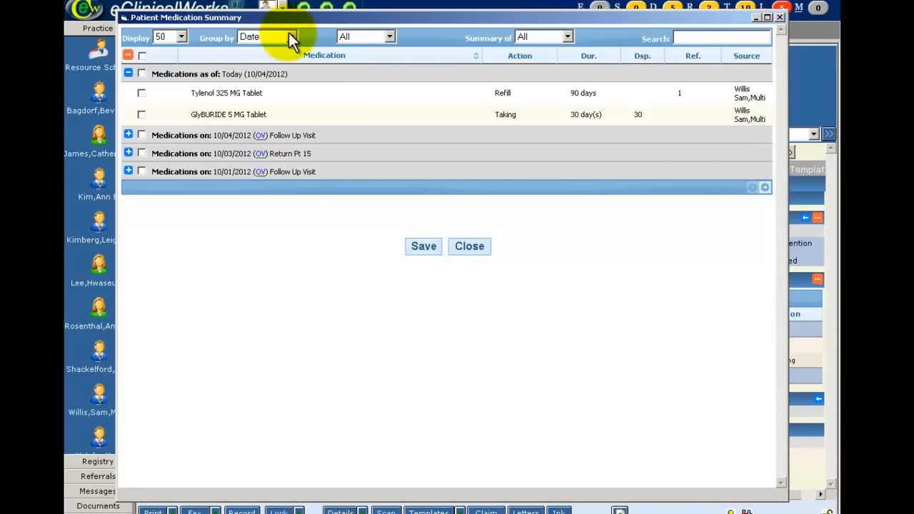
Group the medication summary by Medication, examine the medication and time-range filter choices, and search for "glyburide".
left_click(289, 34)
left_click(287, 62)
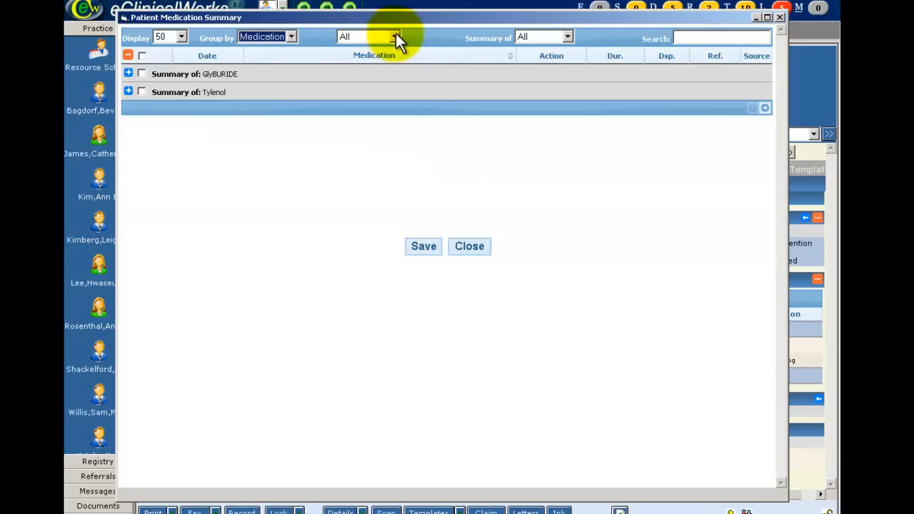
left_click(395, 36)
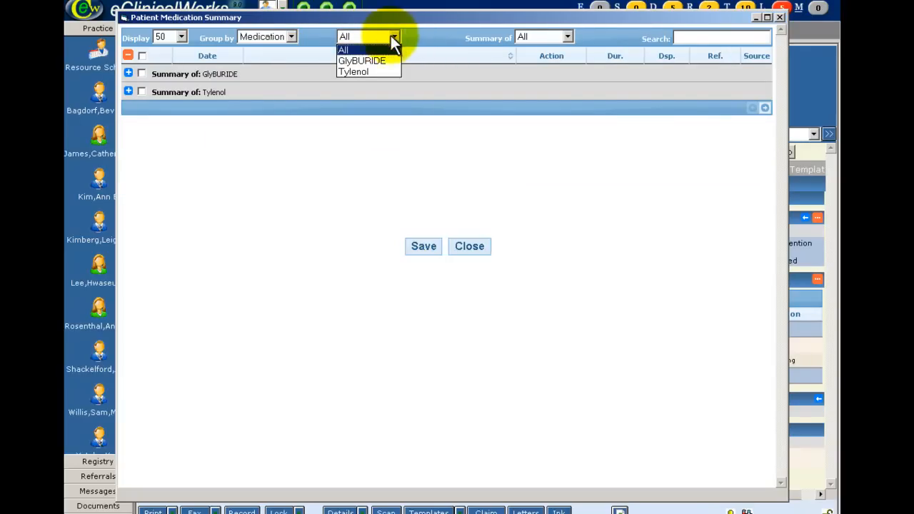
left_click(574, 34)
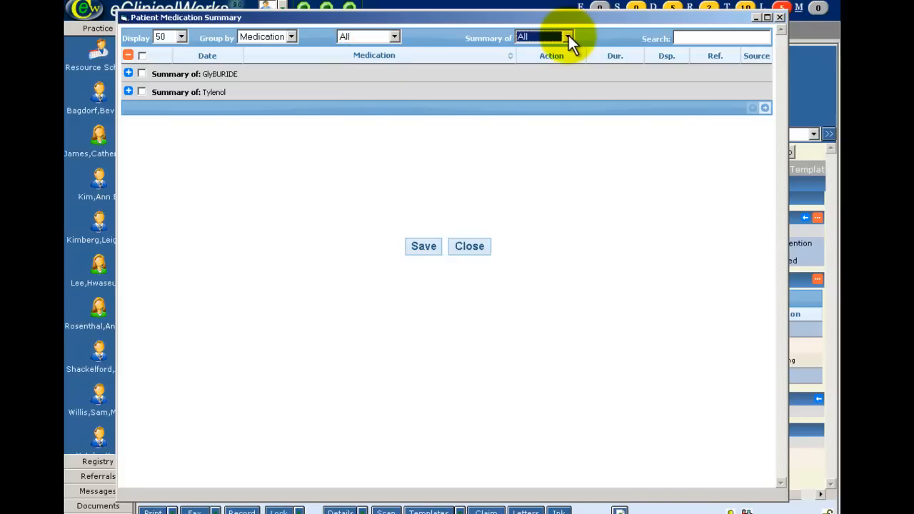
left_click(568, 35)
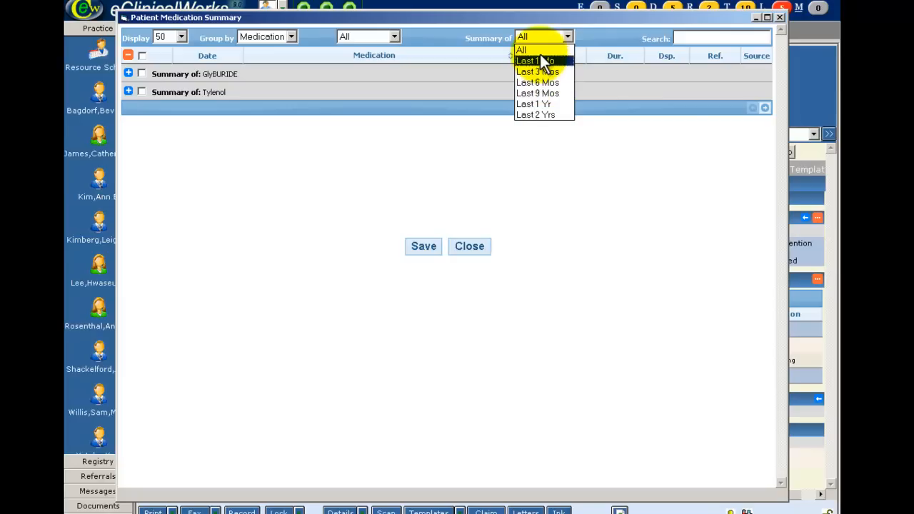
left_click(687, 38)
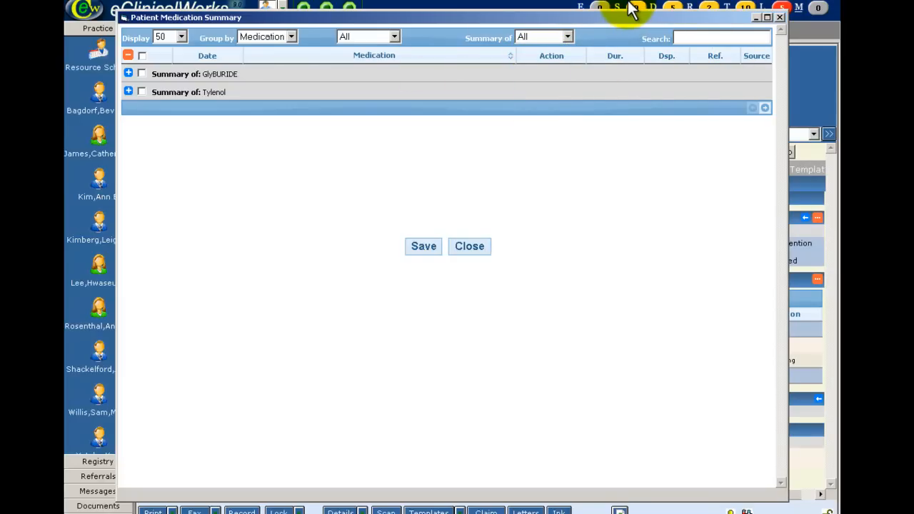
type("glyburide")
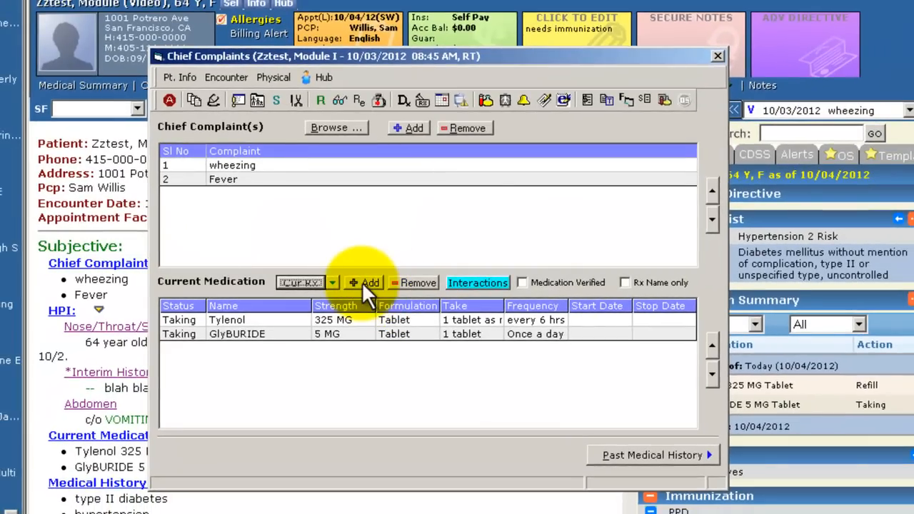
Start adding a current medication, find drugs whose names contain "benaz" and select Benazepril HCl.
left_click(364, 284)
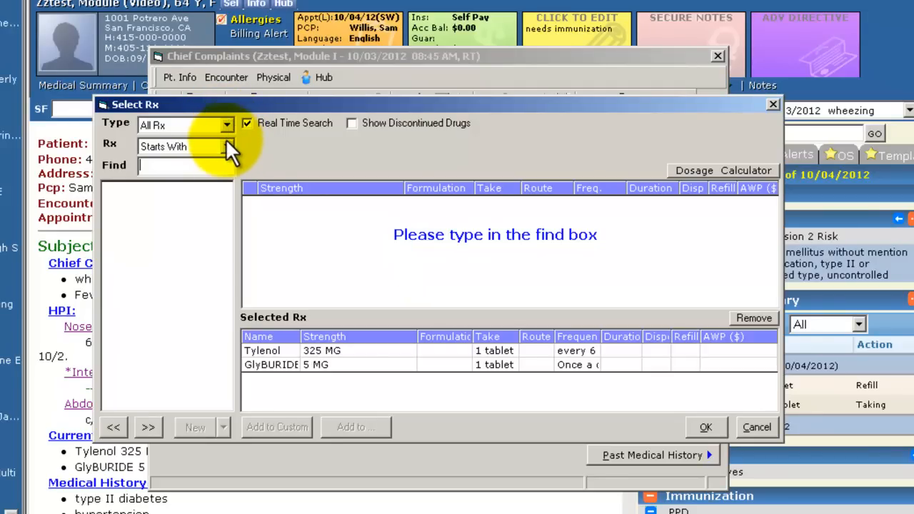
left_click(227, 146)
left_click(206, 174)
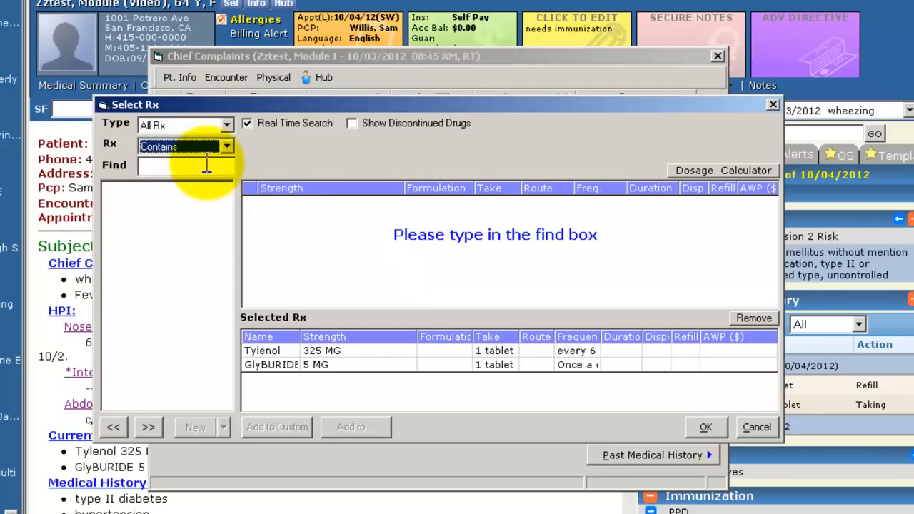
left_click(207, 165)
type("benaz")
left_click(180, 202)
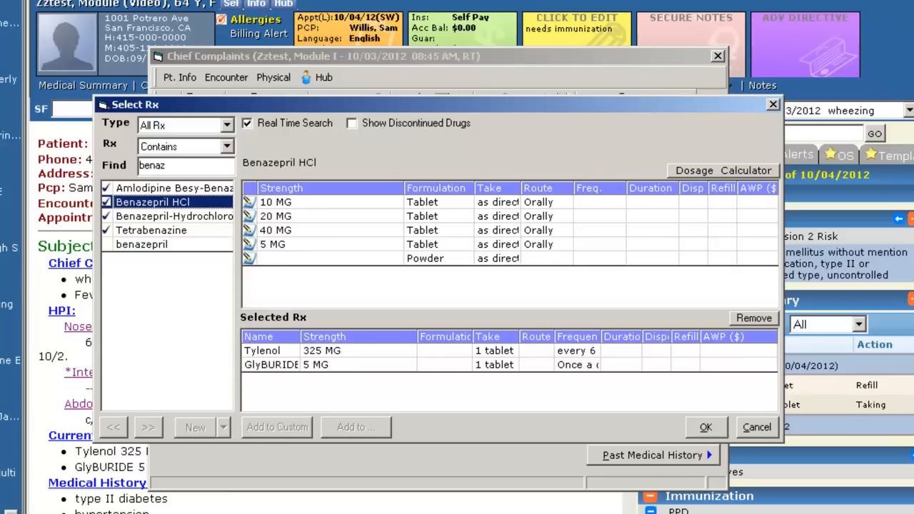
Add the Benazepril HCl 10 MG tablet to current medications with frequency three times a day and duration 60 days.
left_click(249, 201)
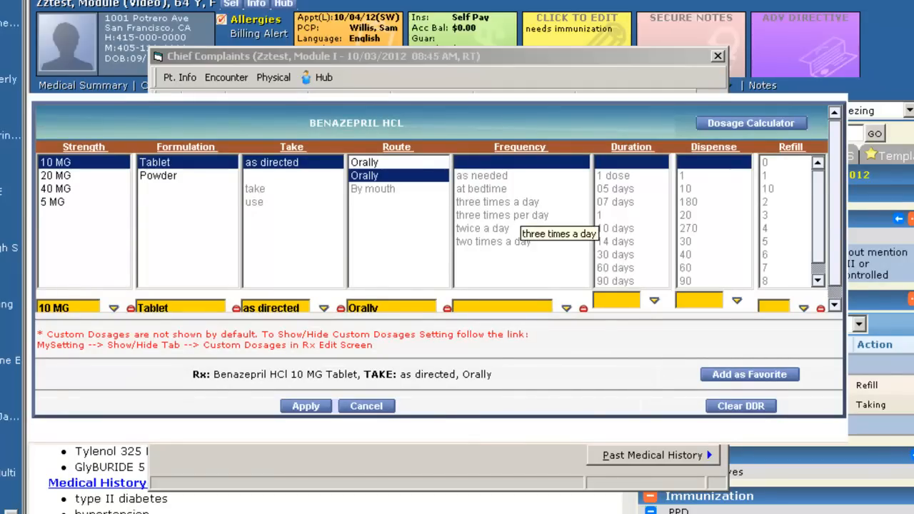
left_click(497, 202)
left_click(626, 270)
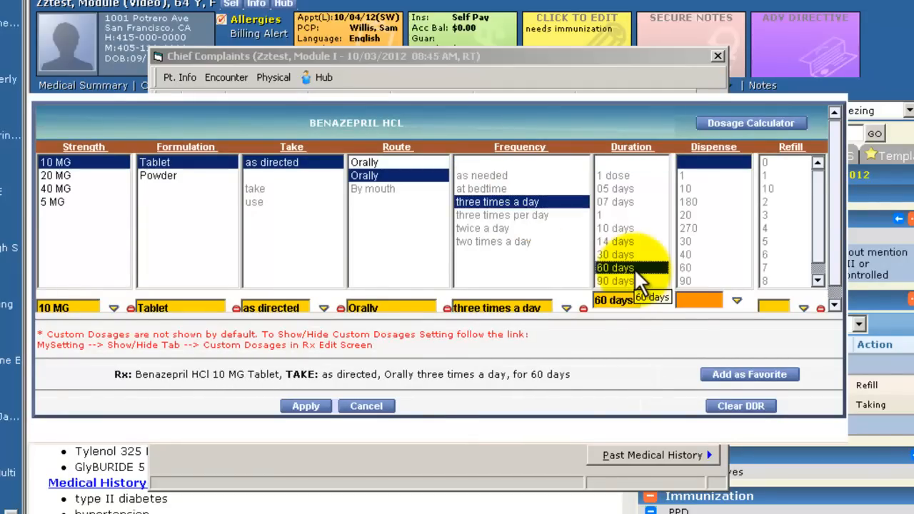
left_click(307, 405)
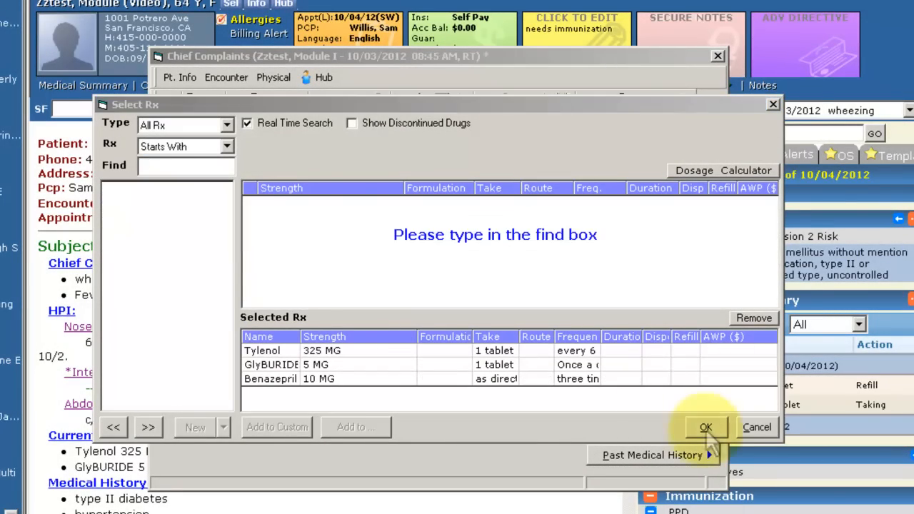
left_click(703, 429)
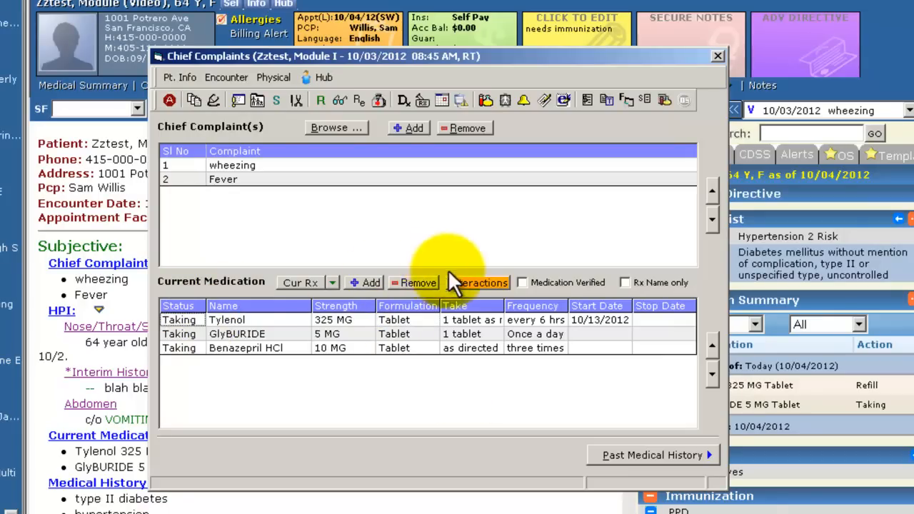
Delete Tylenol from the current medications.
left_click(422, 282)
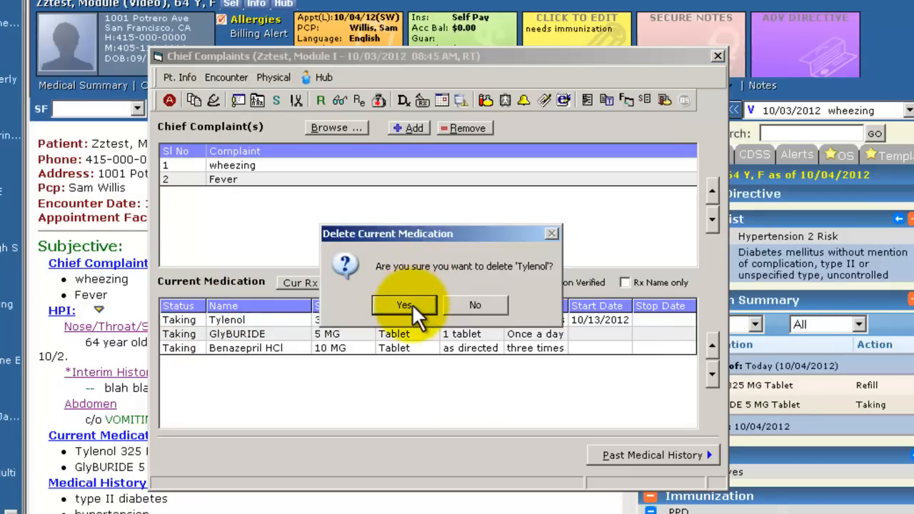
left_click(412, 303)
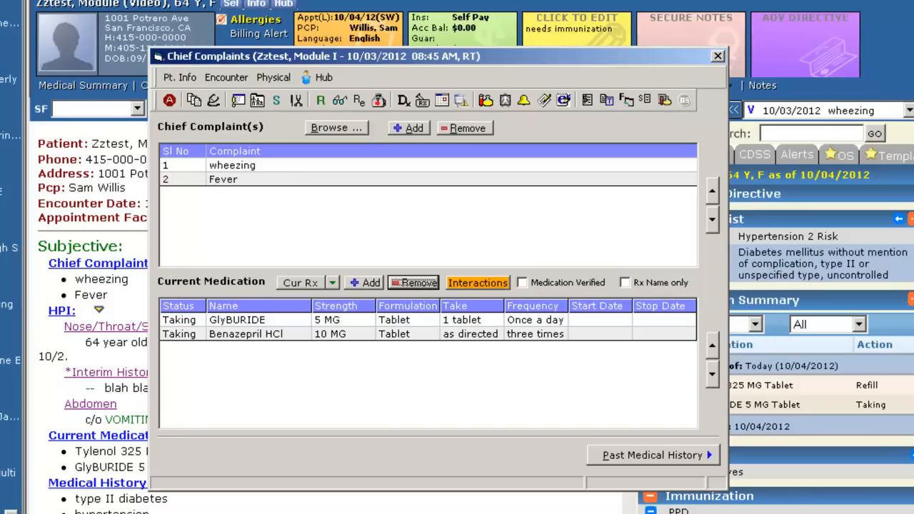
Turn on Rx name only, find "tylen" and add the Tylenol 325 MG tablet to the current medications.
left_click(625, 282)
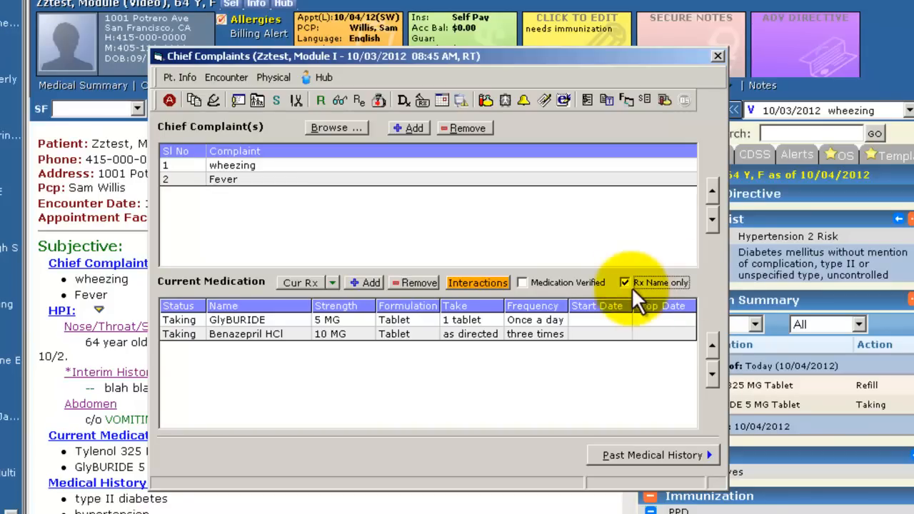
left_click(364, 280)
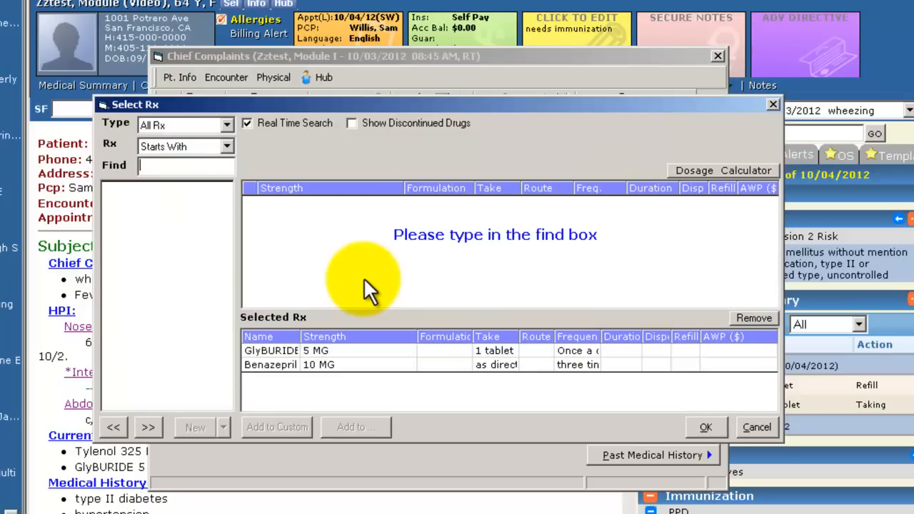
type("tylen")
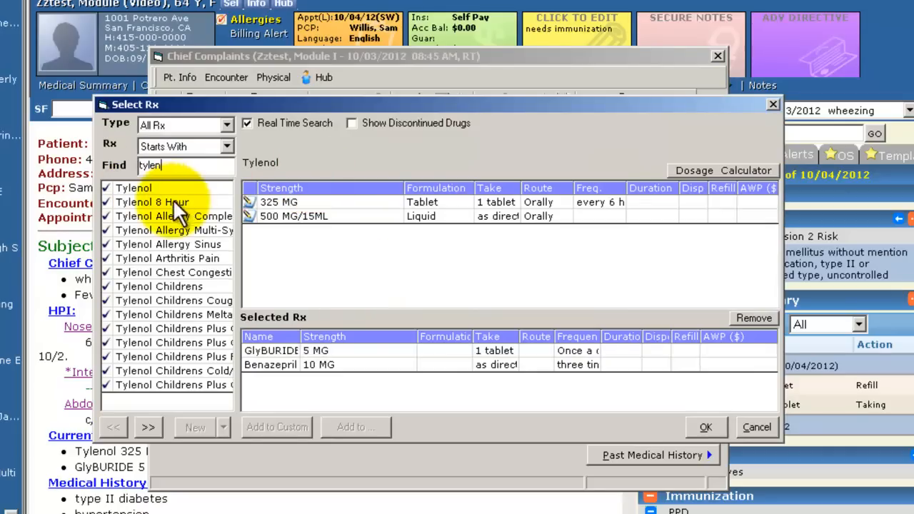
double_click(289, 202)
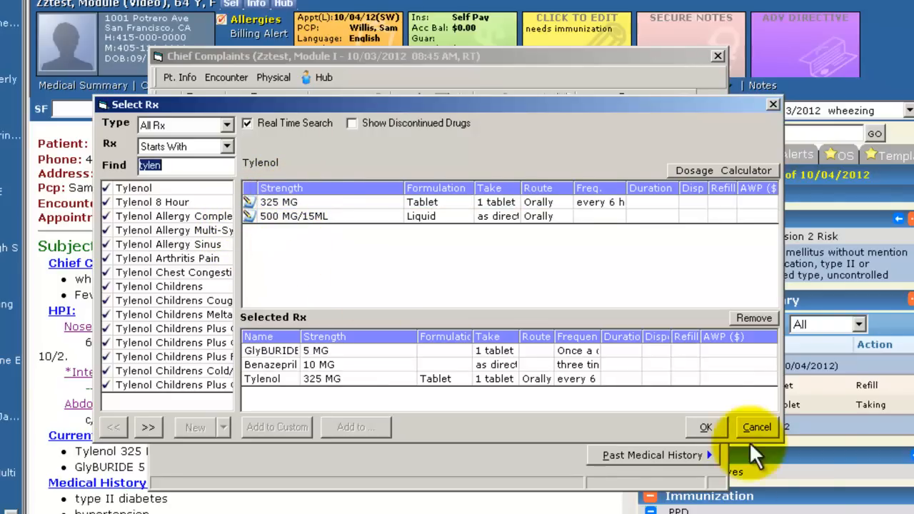
left_click(718, 422)
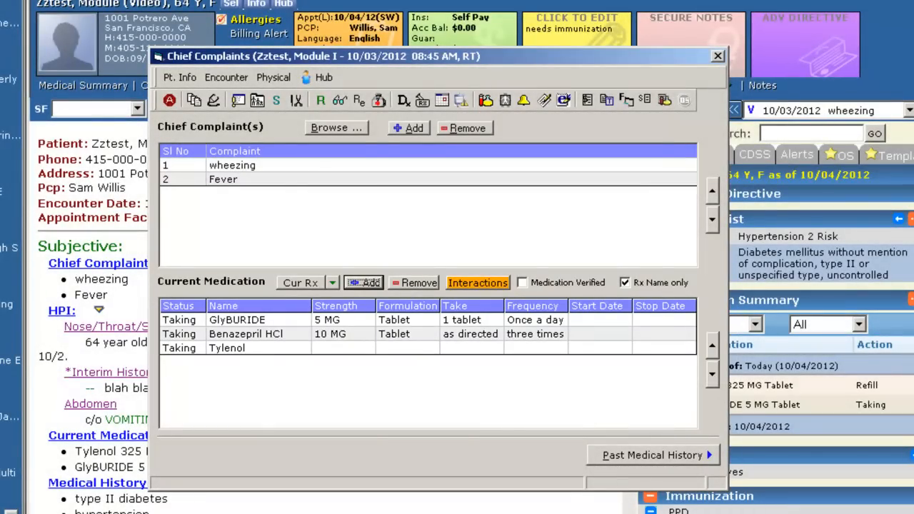
Review the interactions for the current medications and mark the medications as verified.
left_click(483, 280)
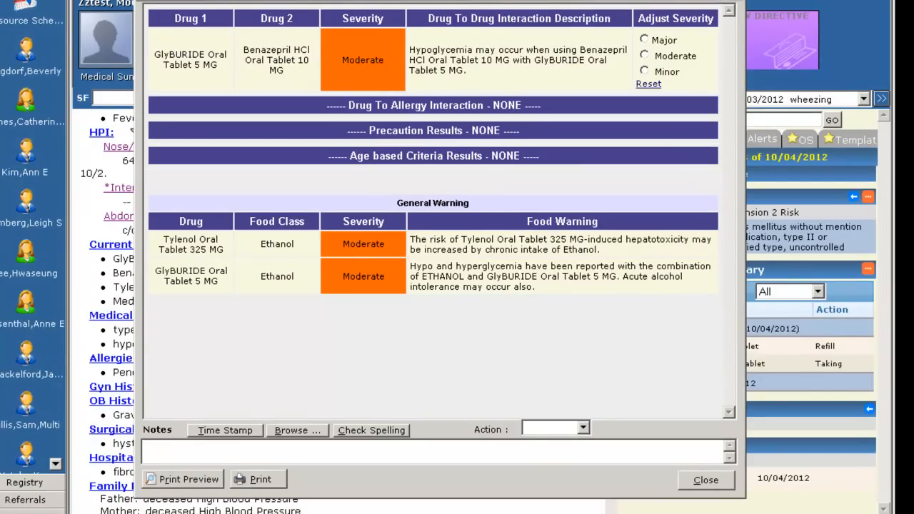
key("Escape")
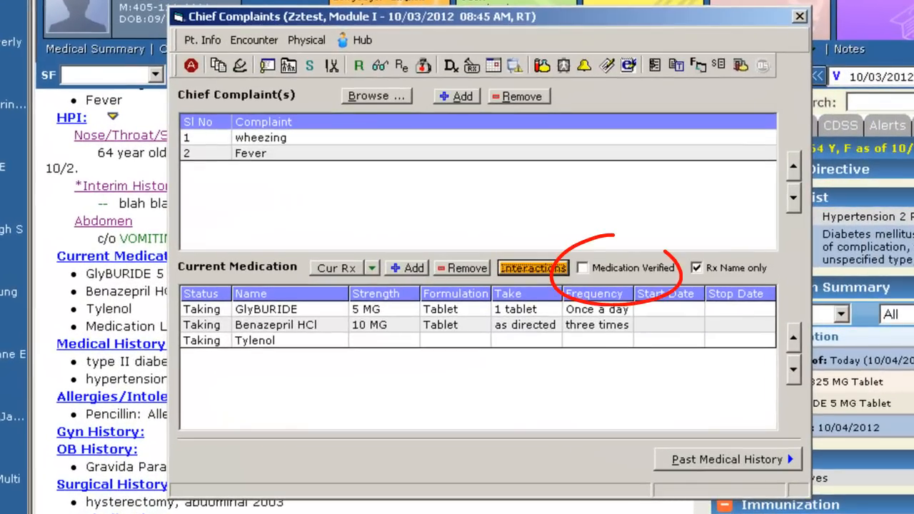
left_click(582, 268)
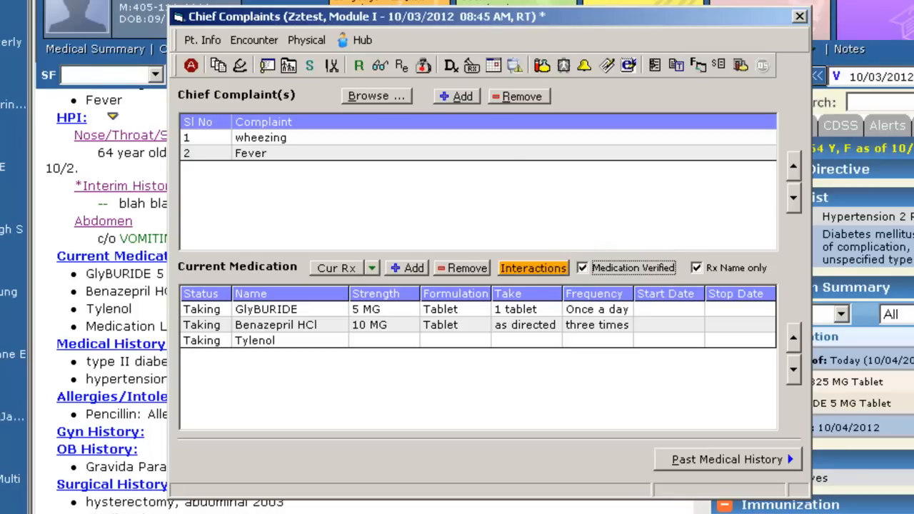
Browse the medical history list, find "inte" and add interstitial cystitis to the selected medical history.
left_click(377, 95)
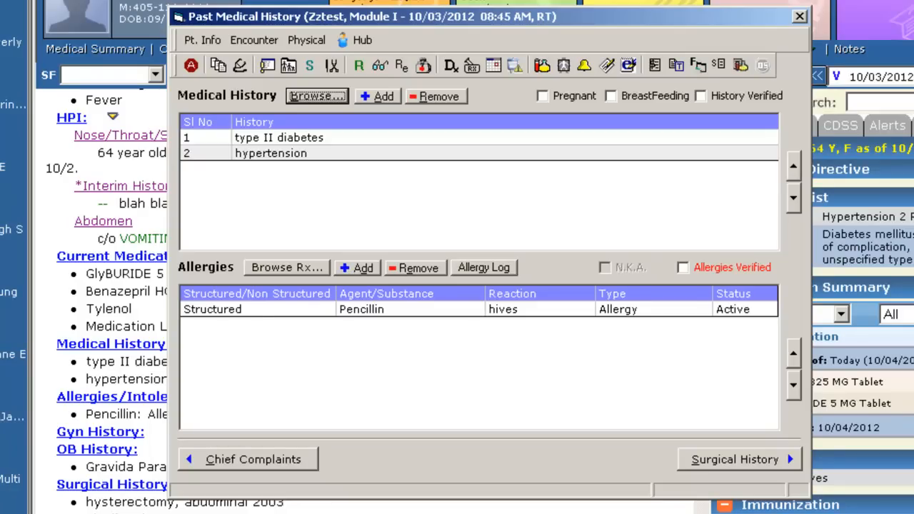
left_click(318, 97)
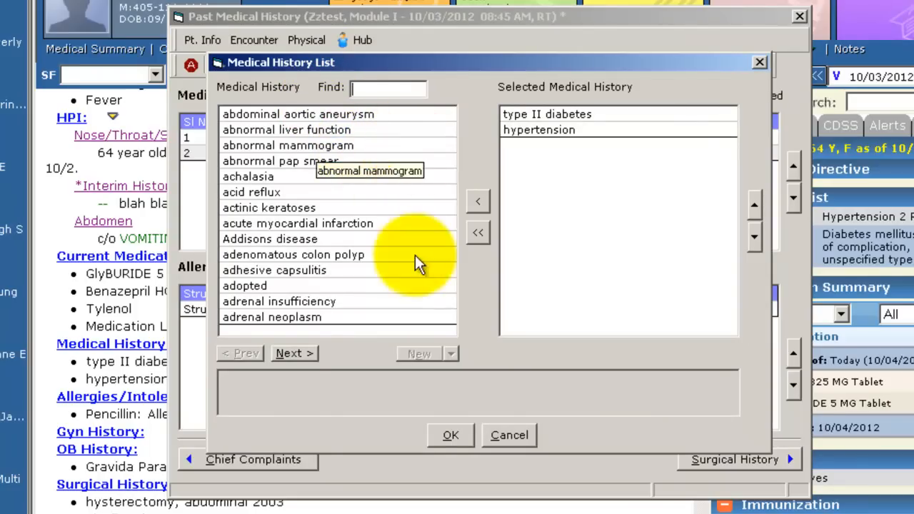
left_click(295, 353)
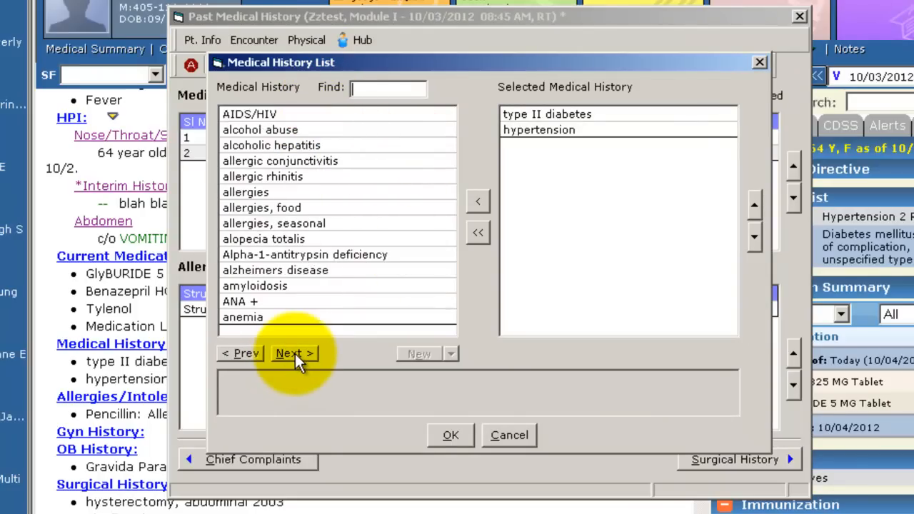
left_click(295, 354)
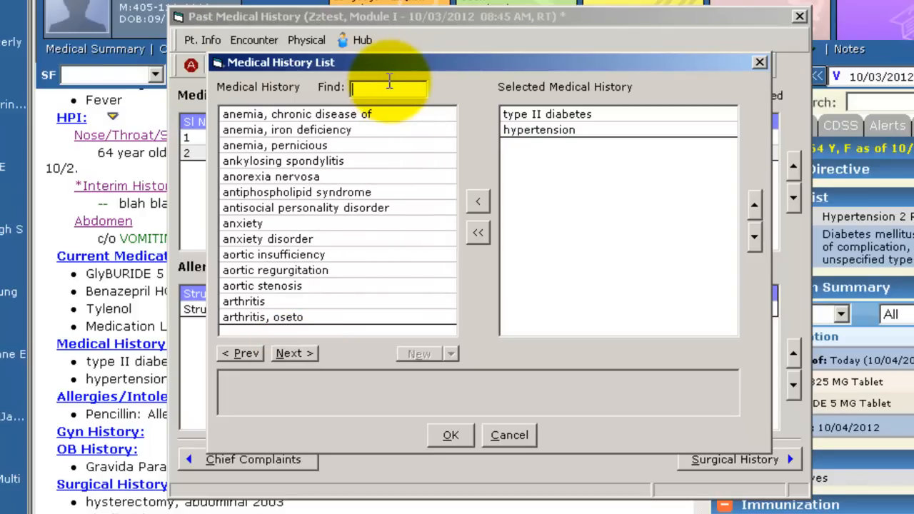
type("inter")
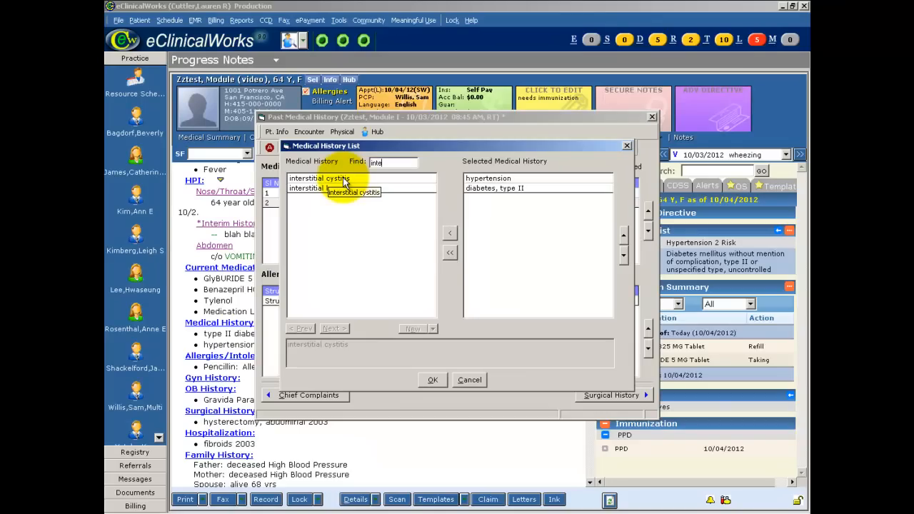
double_click(343, 177)
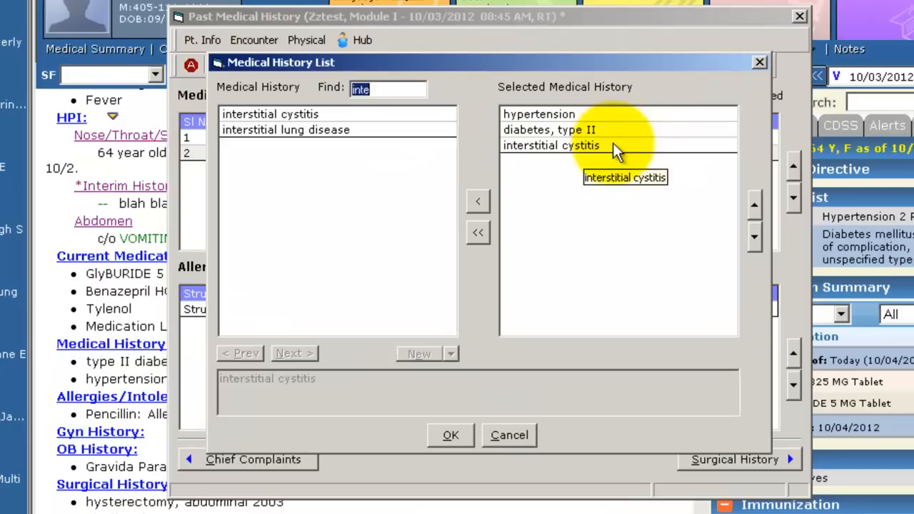
Remove interstitial cystitis from the selected medical history and accept the selection.
left_click(612, 145)
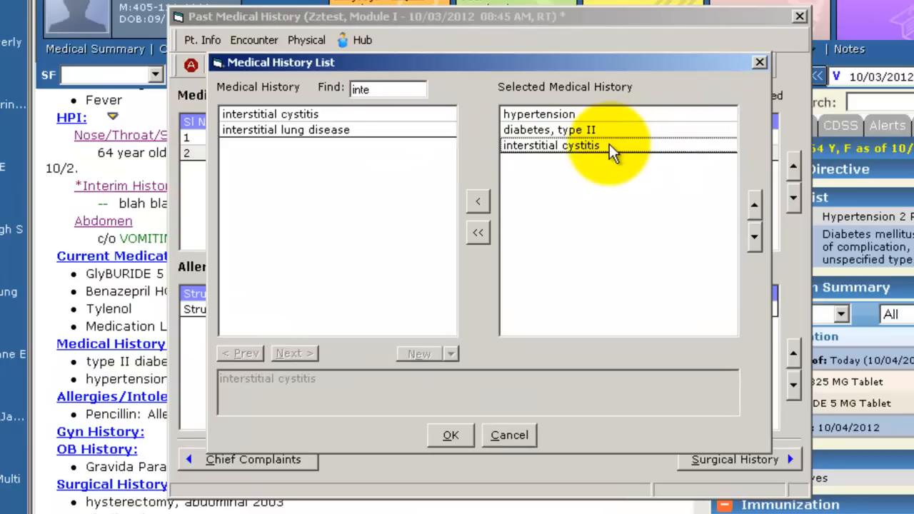
left_click(479, 200)
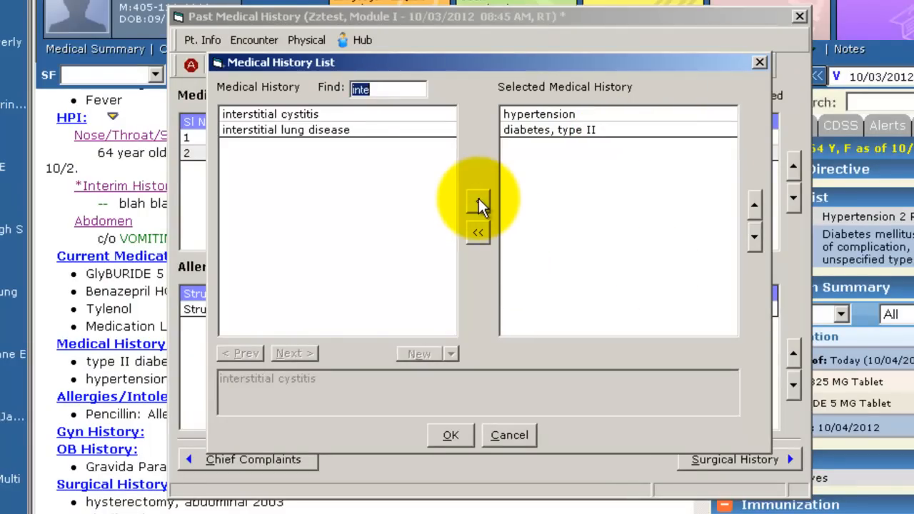
left_click(457, 433)
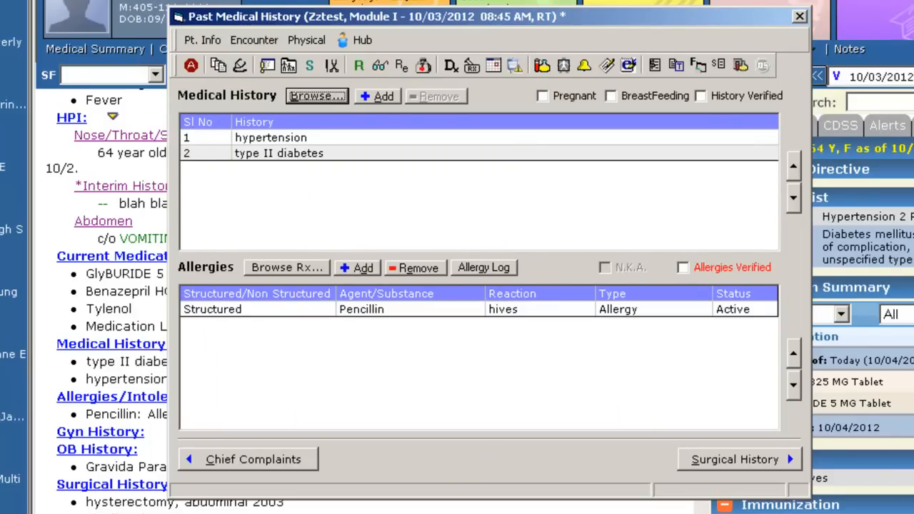
Add a free-text medical history entry reading "interstitial cystits" and delete it again.
left_click(382, 97)
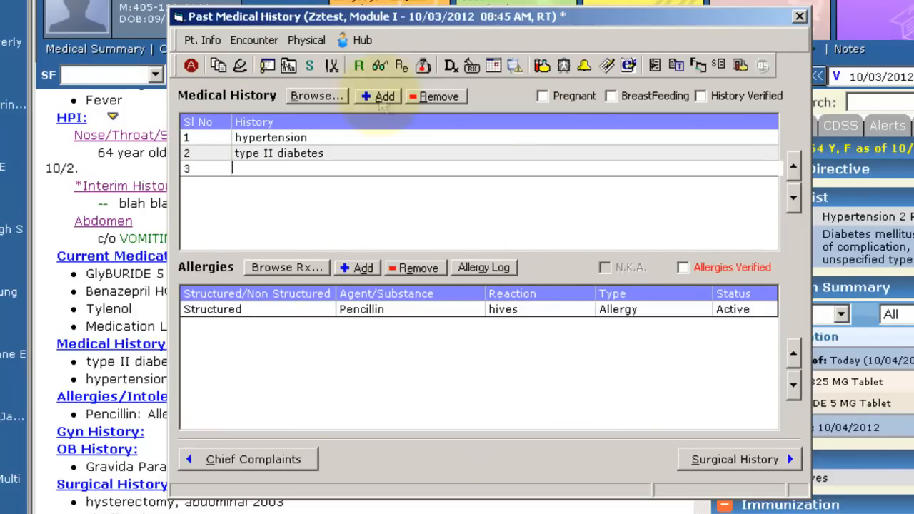
type("inter")
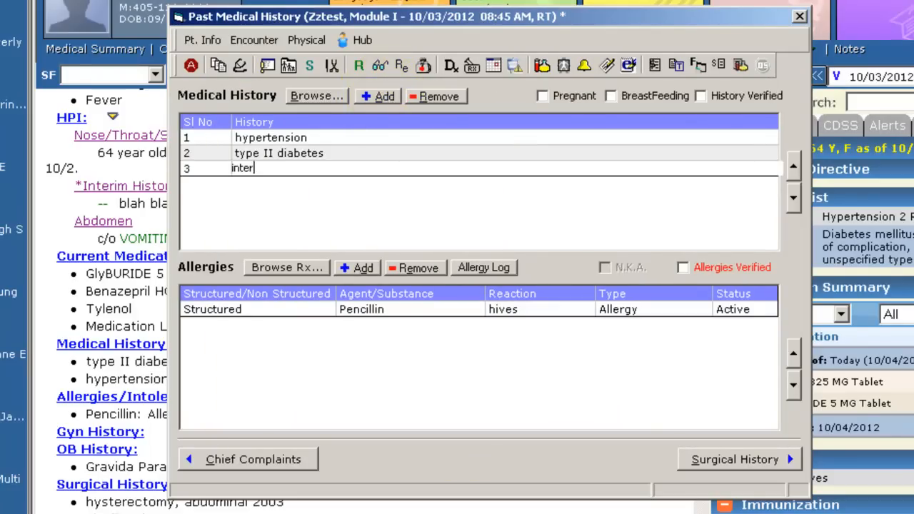
type("stitial cystits")
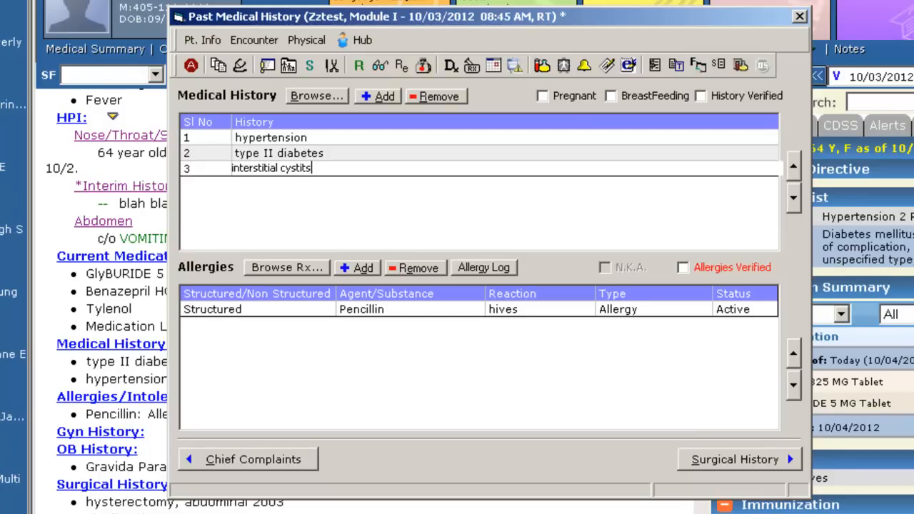
left_click(447, 95)
key("Return")
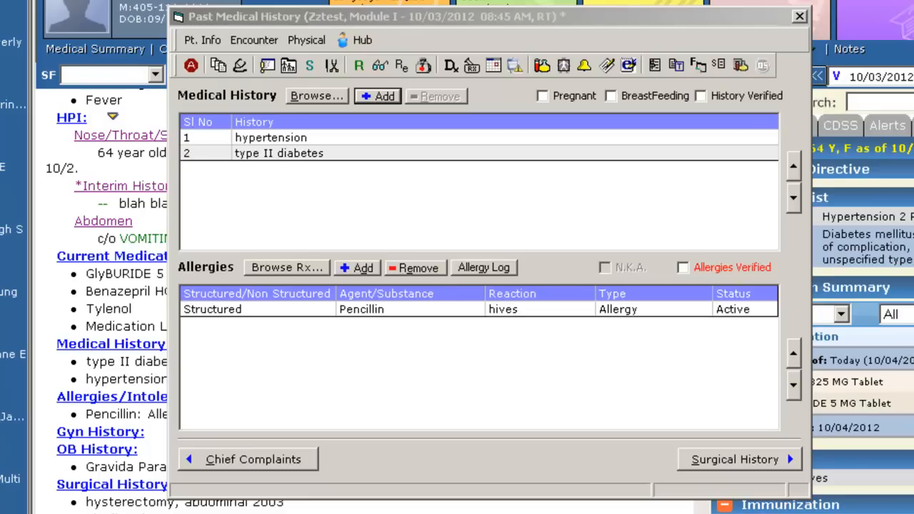
Mark the medical history as verified and return to the progress note.
left_click(701, 96)
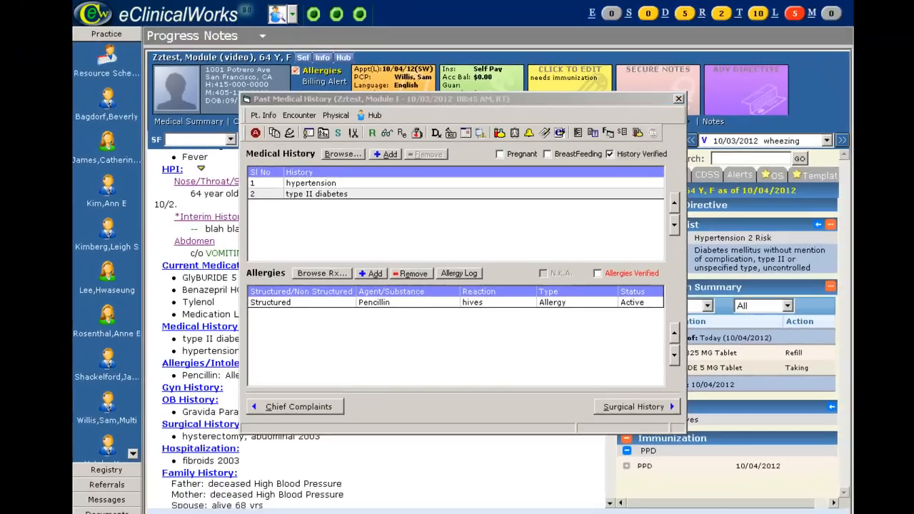
key("Escape")
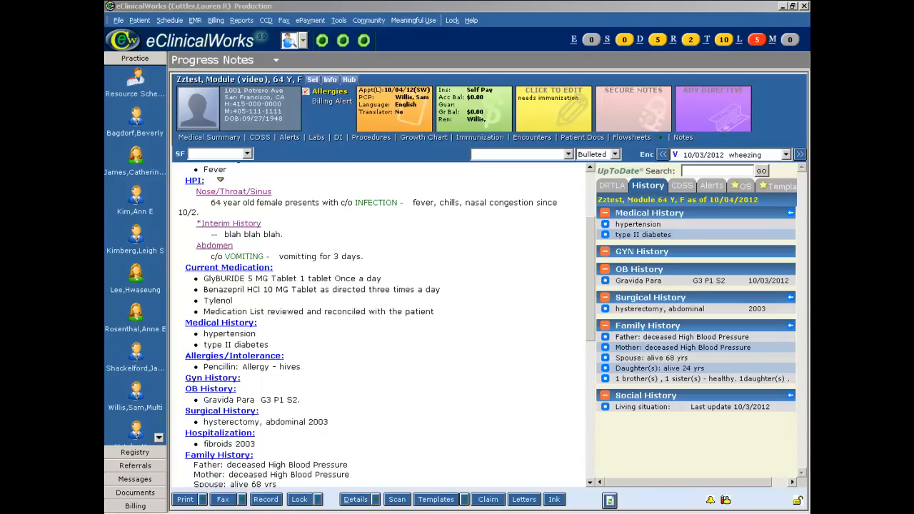
Open Allergies/Intolerance from the progress note and view the allergy log.
left_click(234, 355)
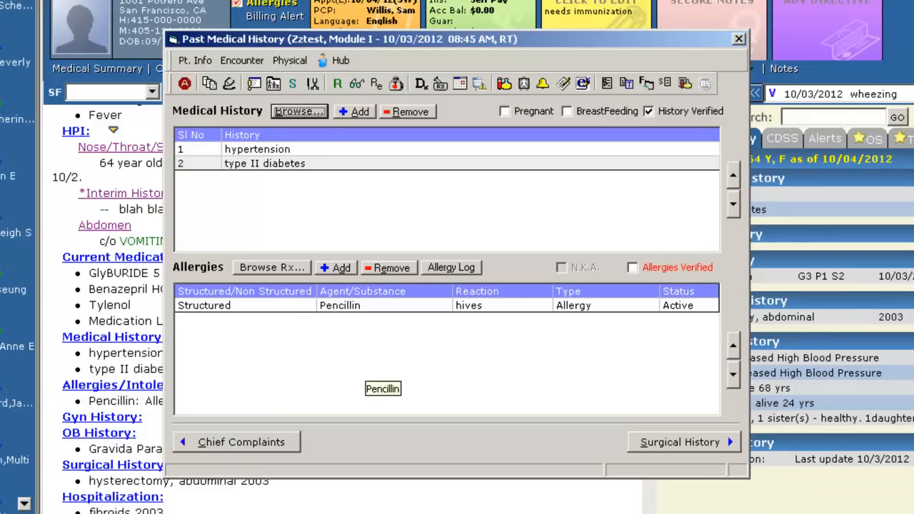
left_click(450, 267)
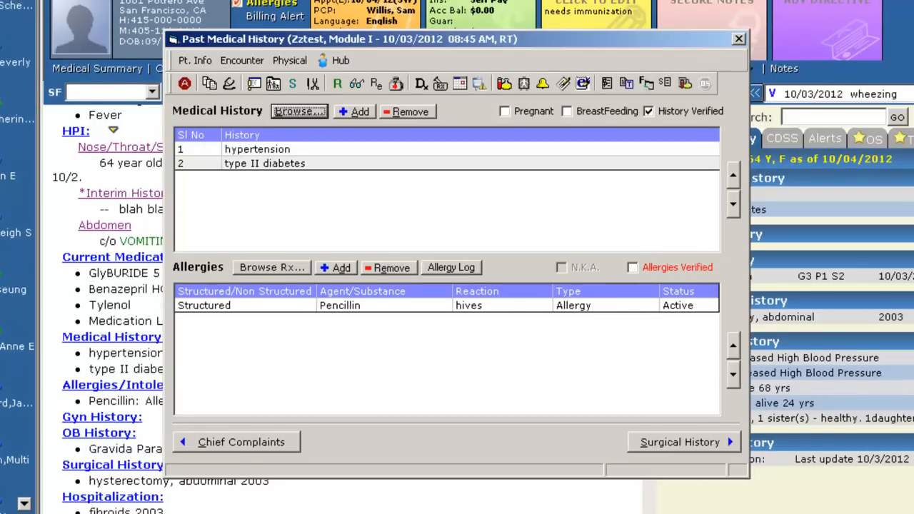
Browse the MedispanRx drugs for an allergy, find "sulfa" and try to add Sulfatrim.
left_click(271, 267)
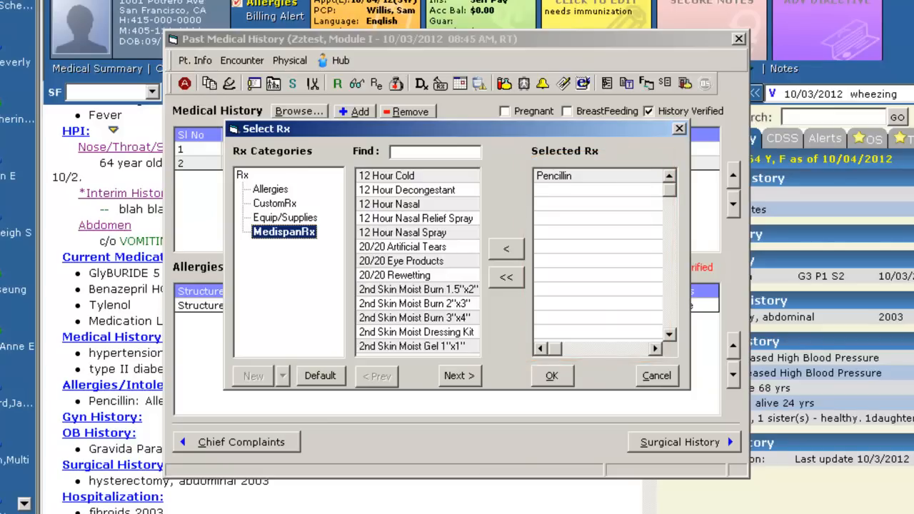
left_click(457, 376)
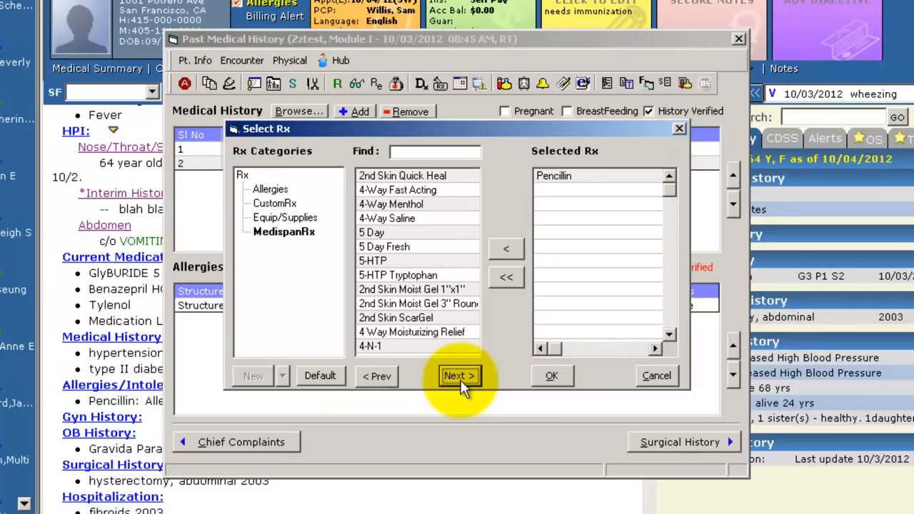
left_click(461, 380)
left_click(434, 151)
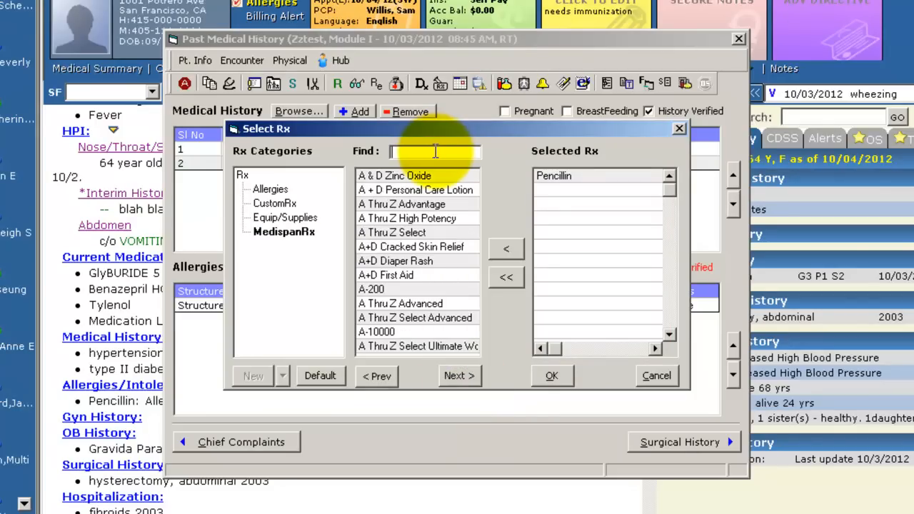
type("sulfa")
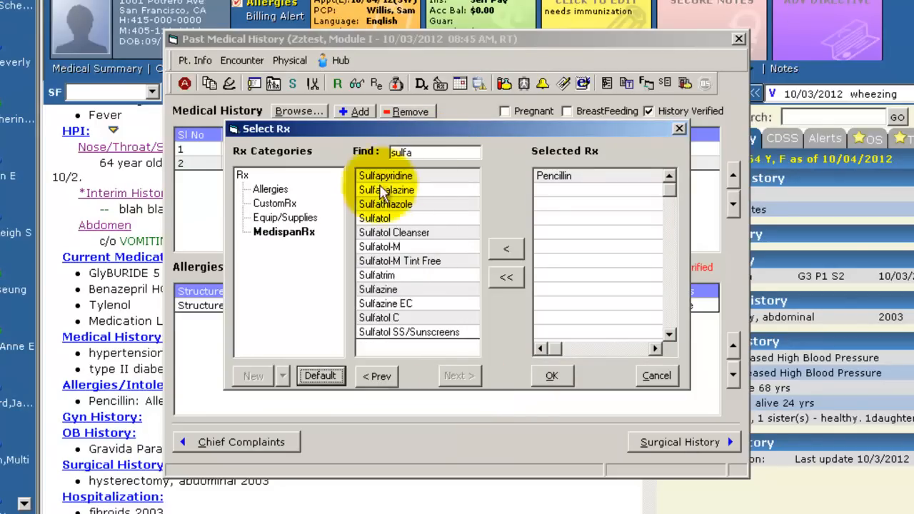
double_click(378, 276)
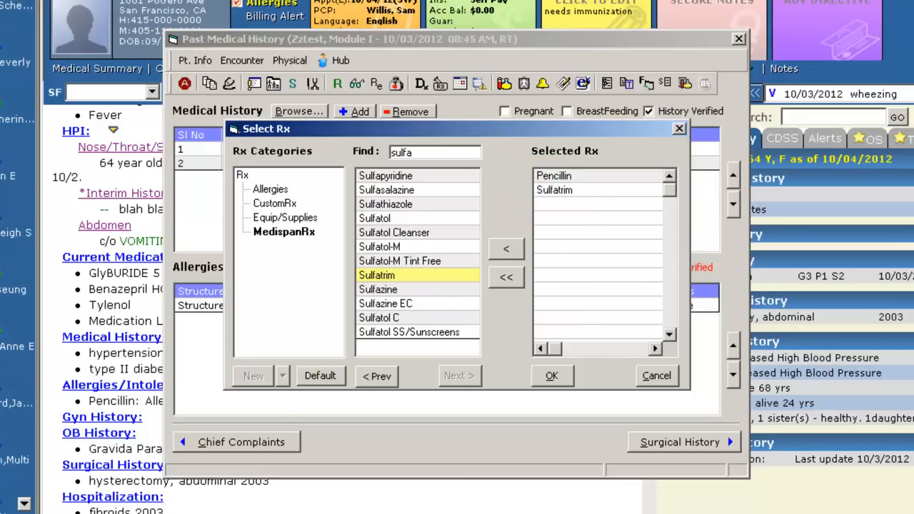
left_click(551, 375)
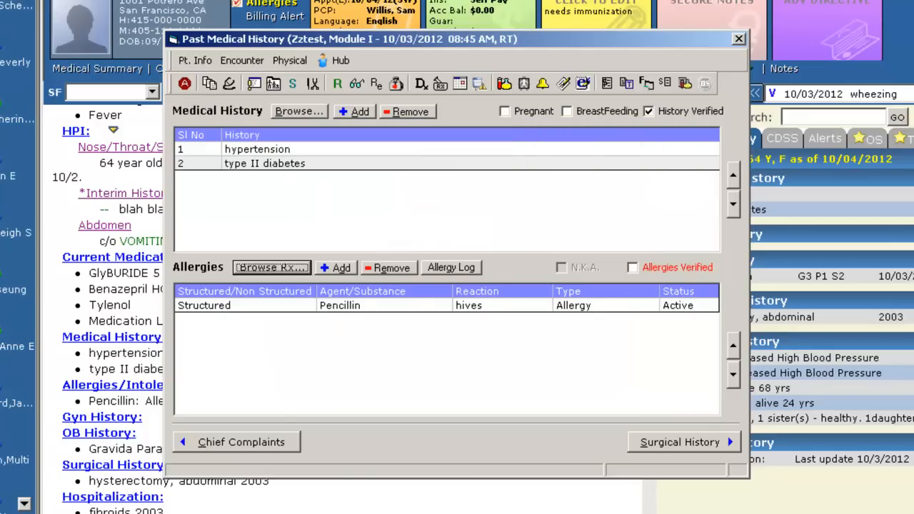
Start a new allergy entry, set it to Non Structured and acknowledge the free-text safety notice.
left_click(343, 267)
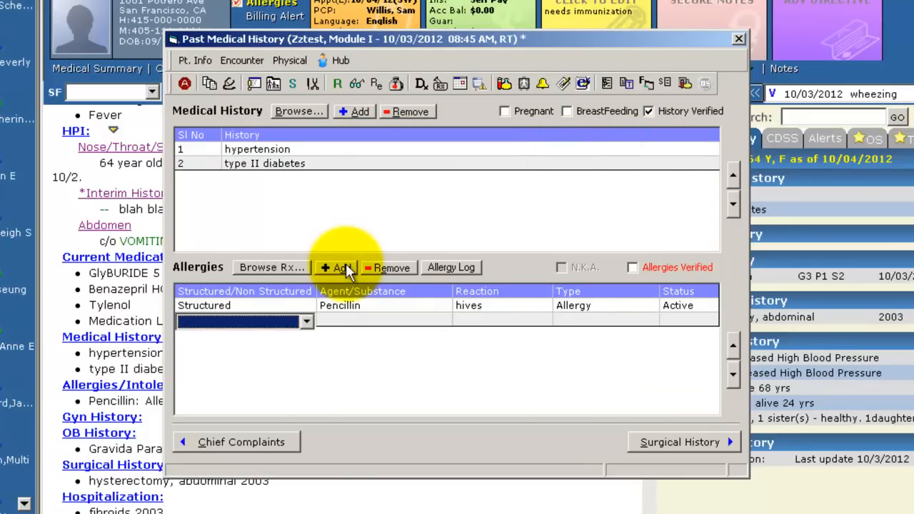
left_click(307, 323)
key("Down")
key("Down")
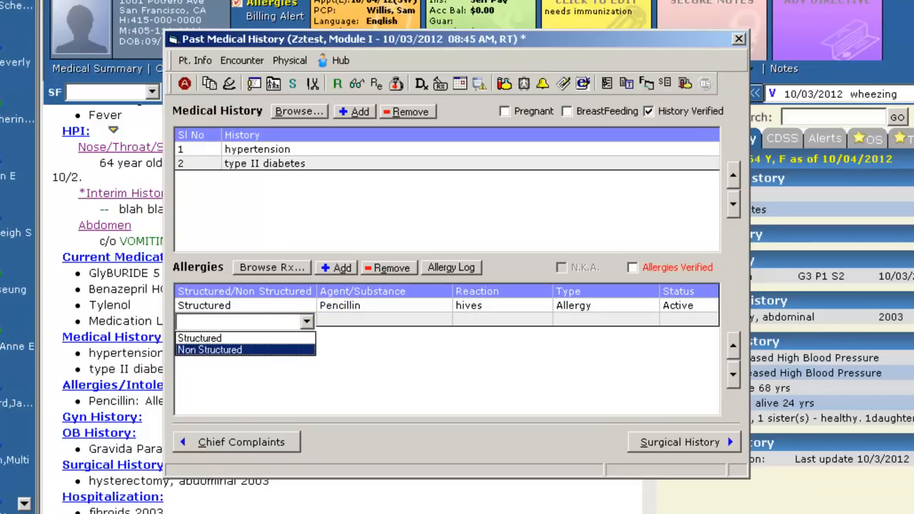
key("Return")
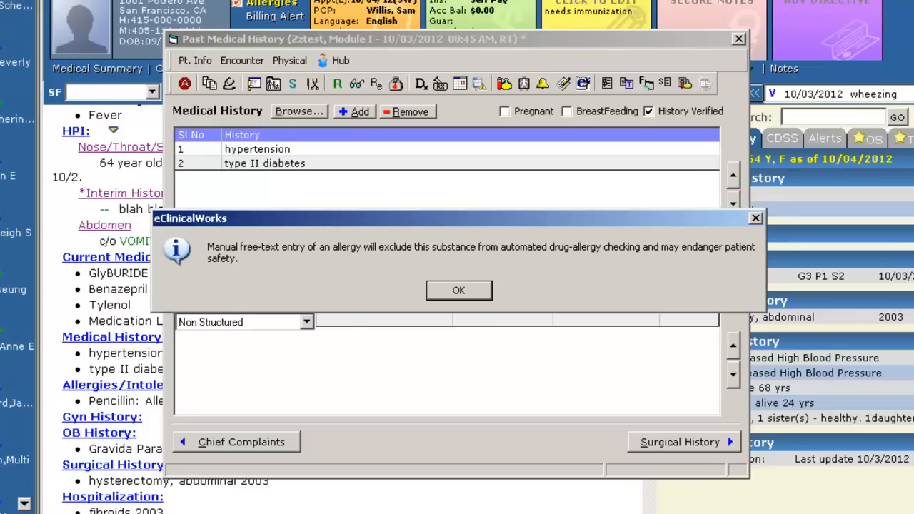
key("Return")
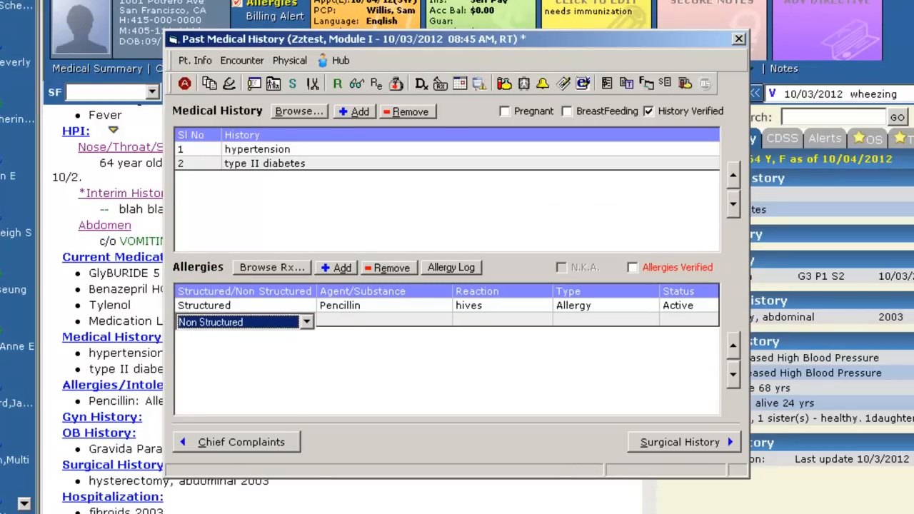
Set the non-structured allergy's agent to CT Scan dye and its reaction to shortness of breath.
left_click(437, 320)
left_click(442, 323)
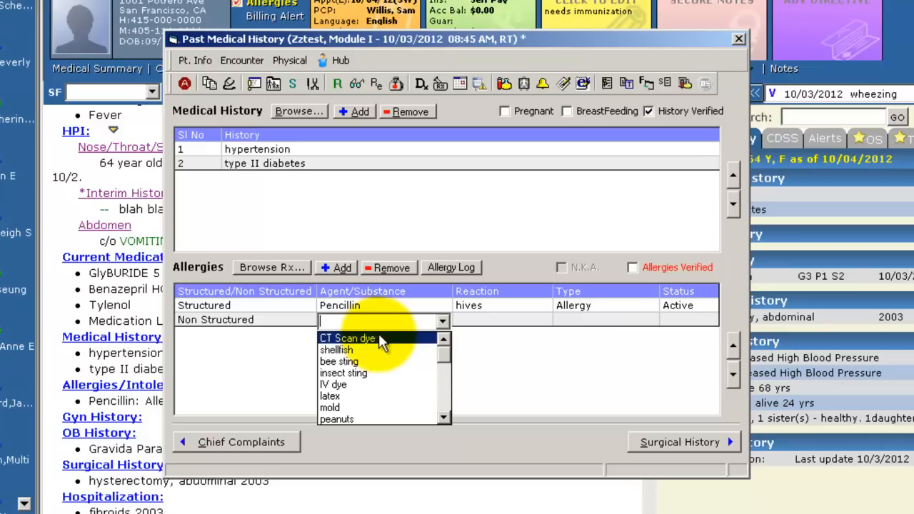
left_click(547, 327)
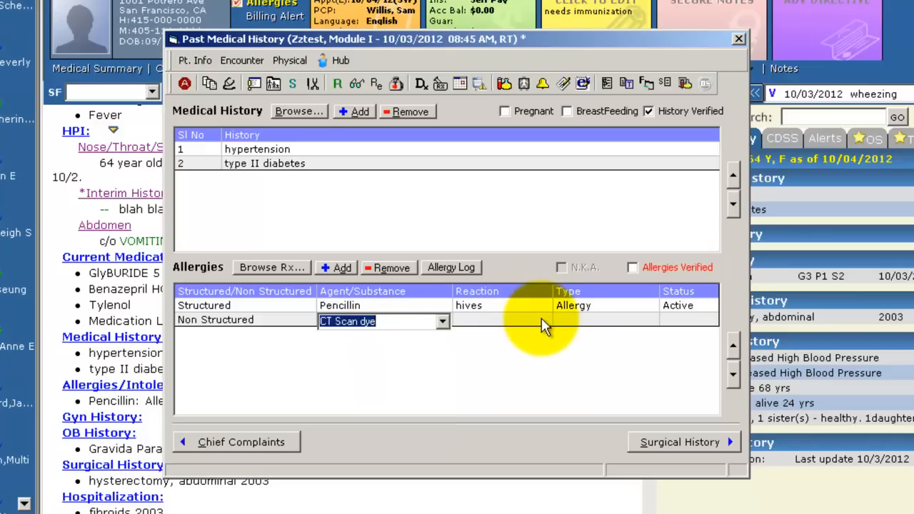
left_click(543, 325)
left_click(543, 321)
left_click(499, 408)
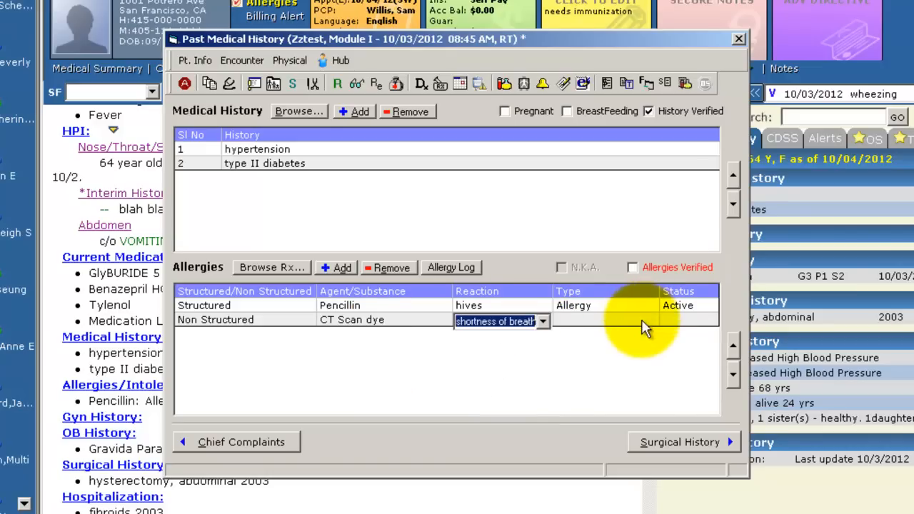
Set the CT Scan dye entry's type to Allergy and its status to Active.
left_click(648, 321)
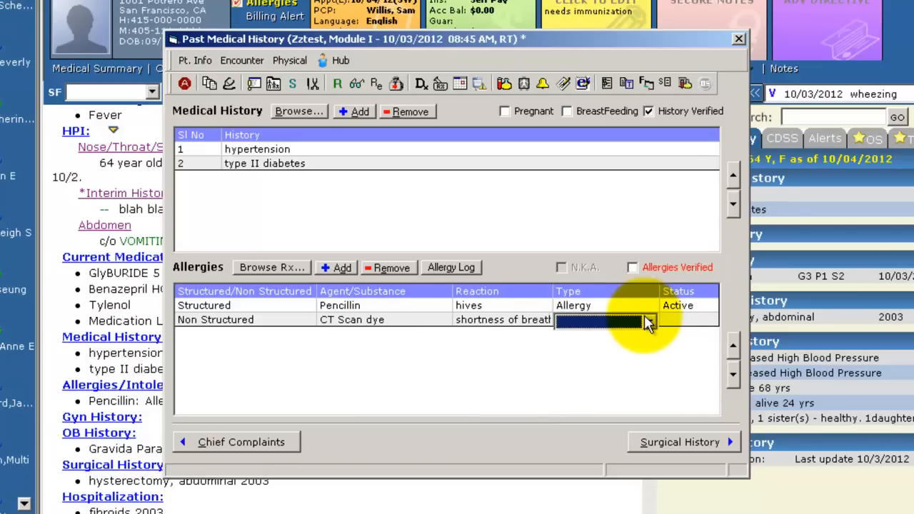
left_click(648, 323)
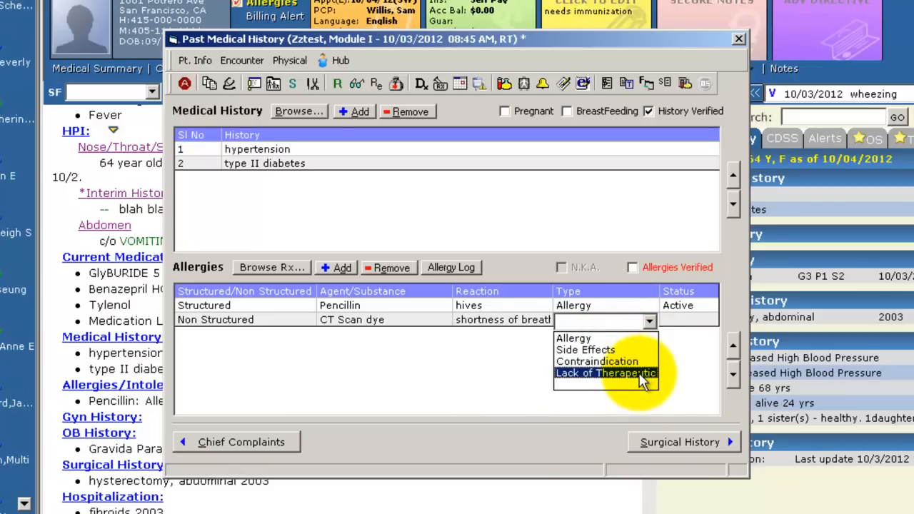
left_click(574, 338)
left_click(707, 321)
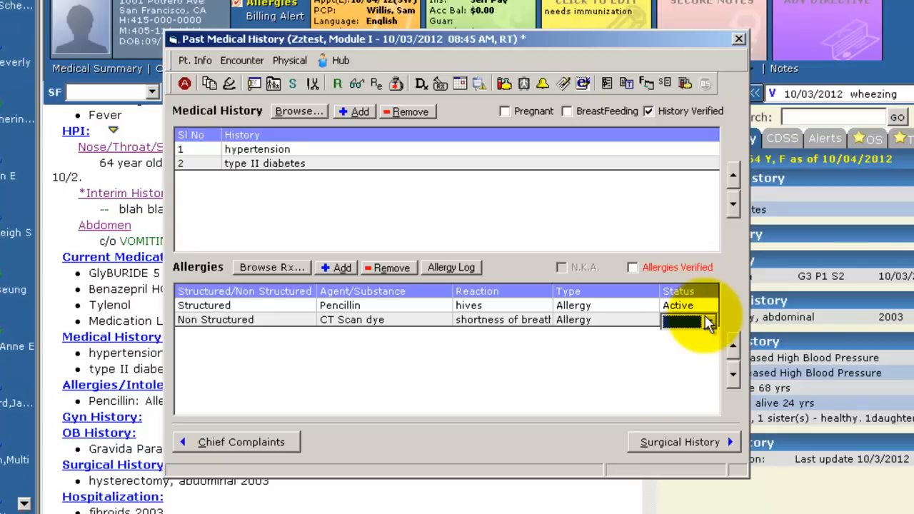
left_click(709, 322)
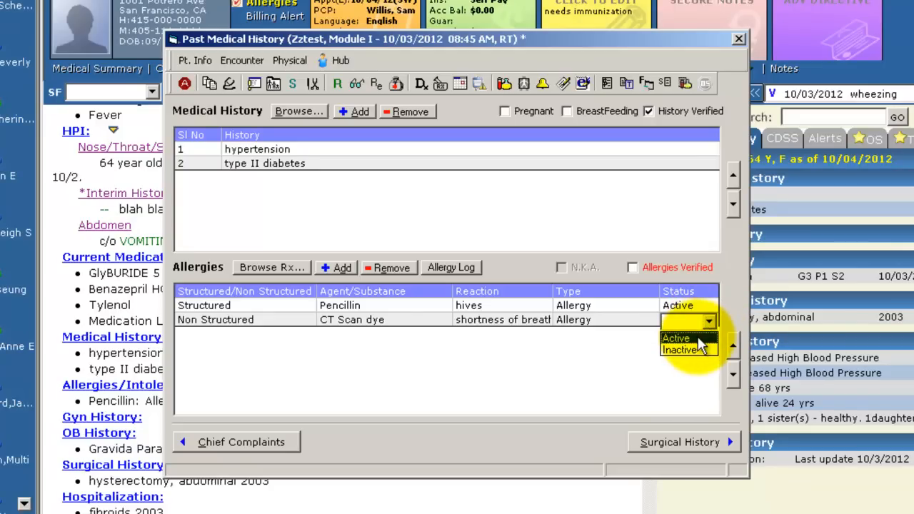
left_click(698, 339)
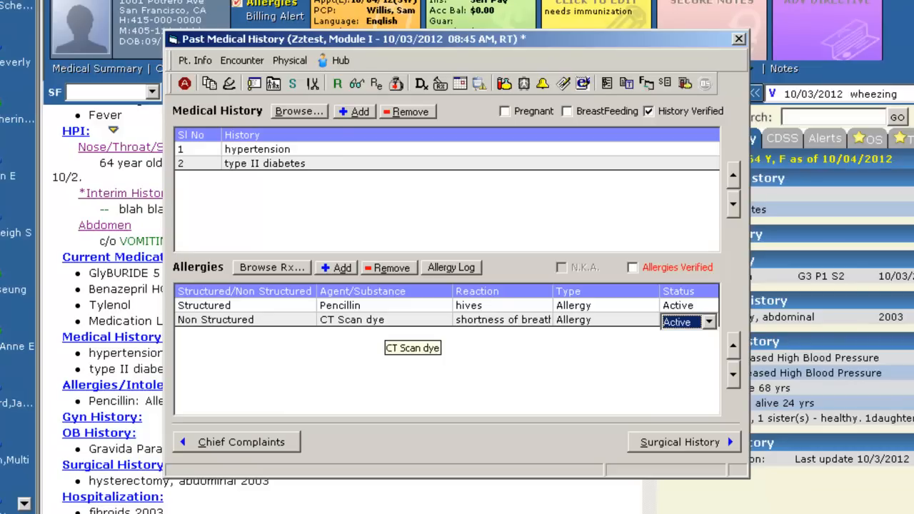
Remove the CT Scan dye allergy entry and check the allergy log.
left_click(402, 322)
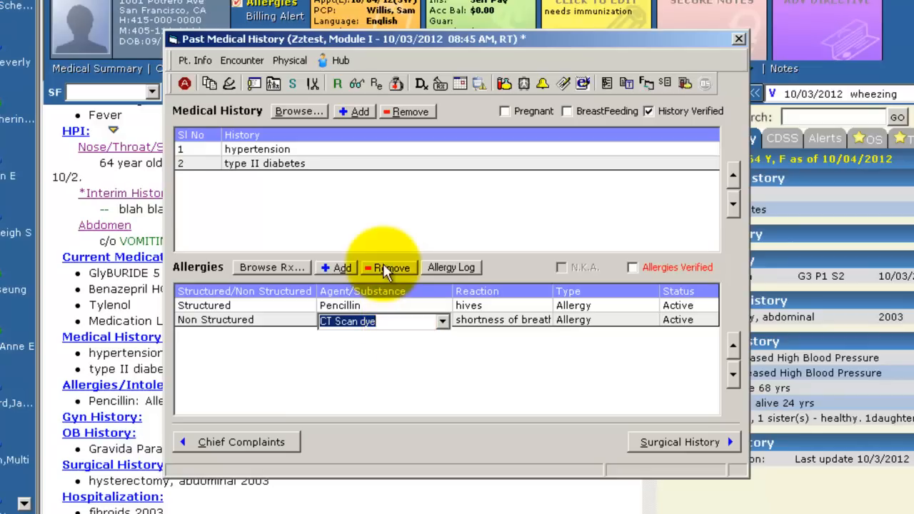
left_click(389, 267)
left_click(422, 287)
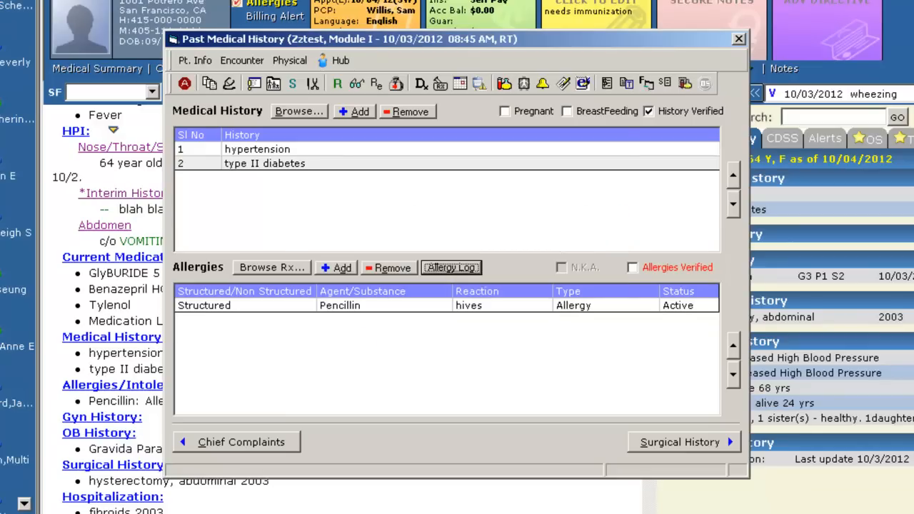
left_click(451, 267)
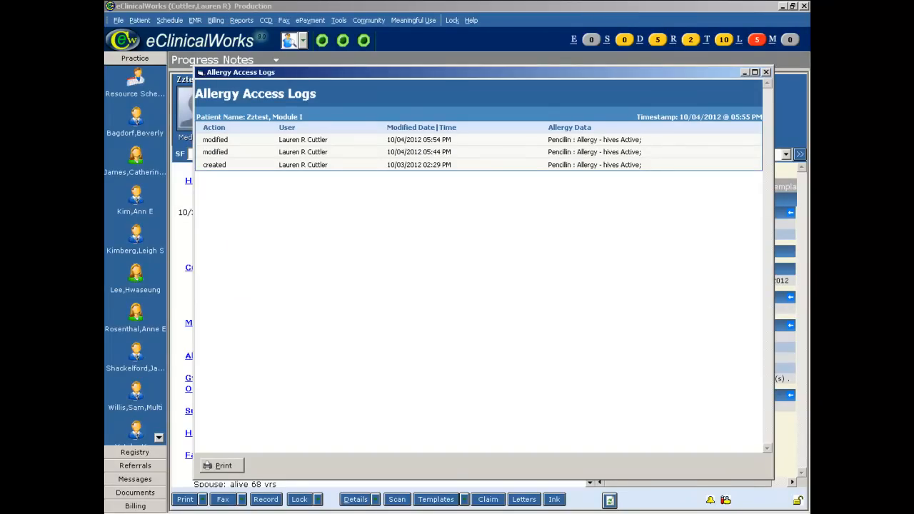
key("Escape")
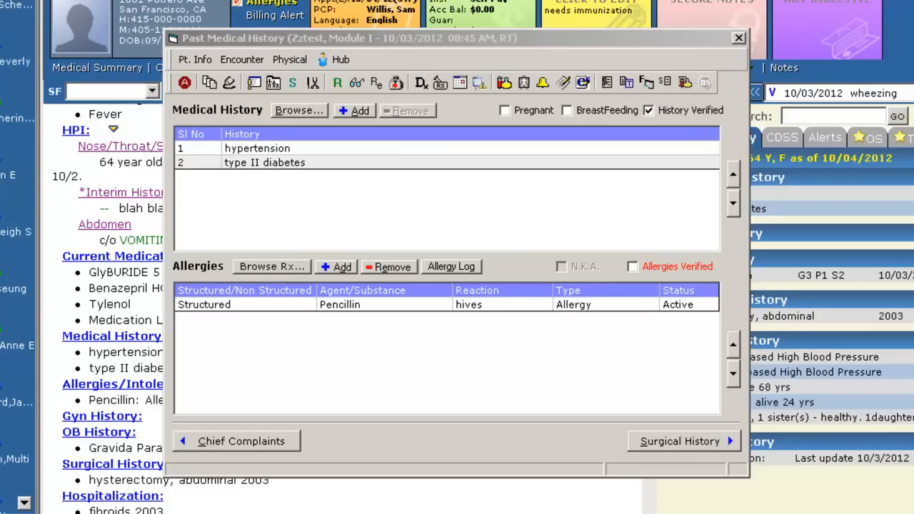
Mark the allergies as verified, and record N.K.A. for the patient whose allergy list is empty.
left_click(633, 267)
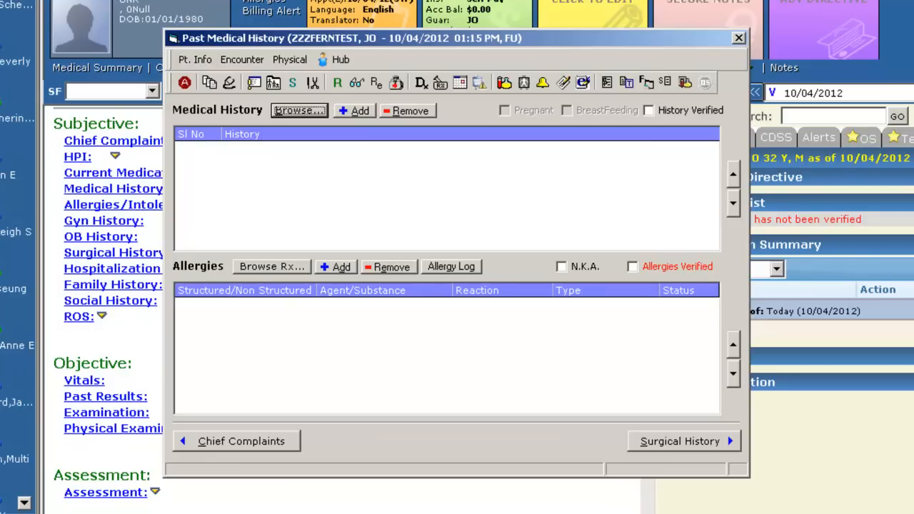
left_click(561, 268)
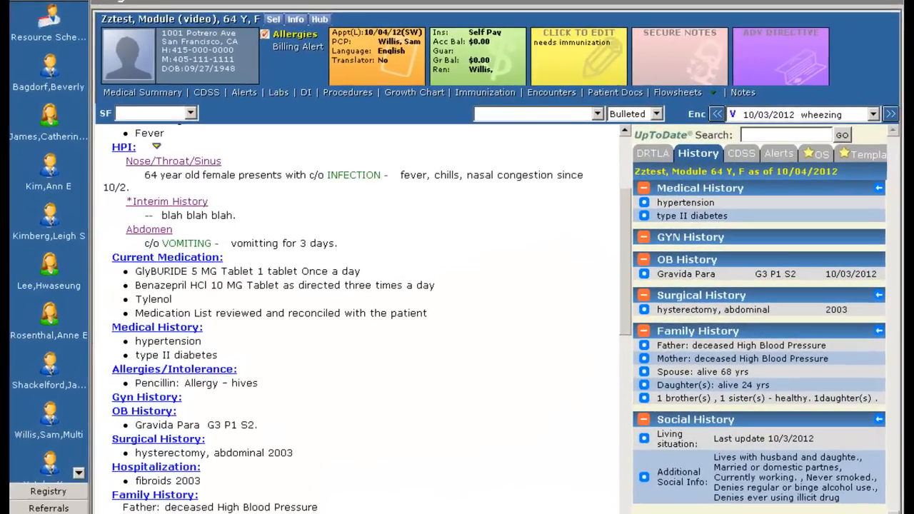
Open the Gyn History and look at the free-form notes for Menstrual History and Other OB notes, leaving both unedited.
left_click(146, 396)
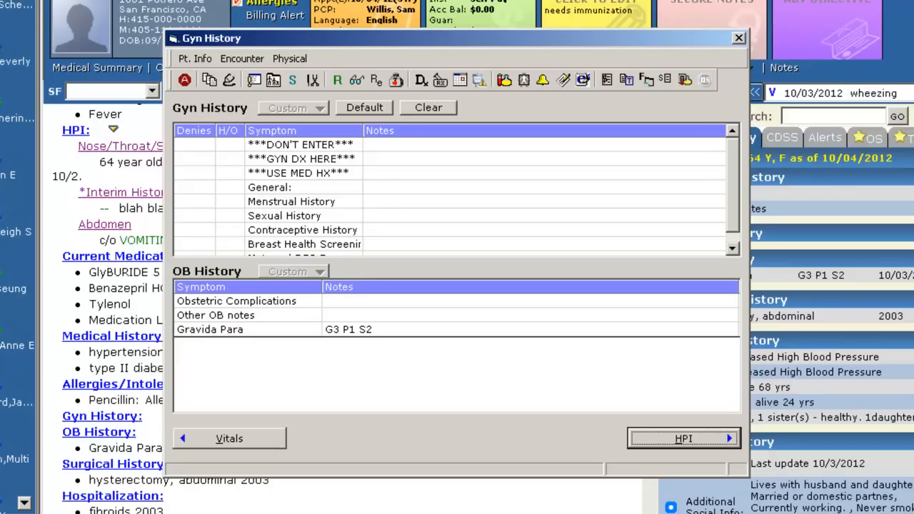
double_click(404, 207)
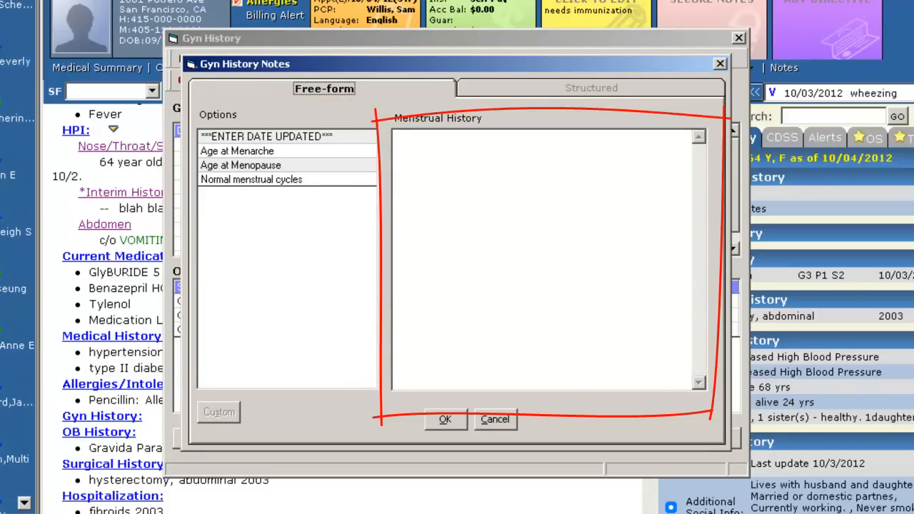
key("Escape")
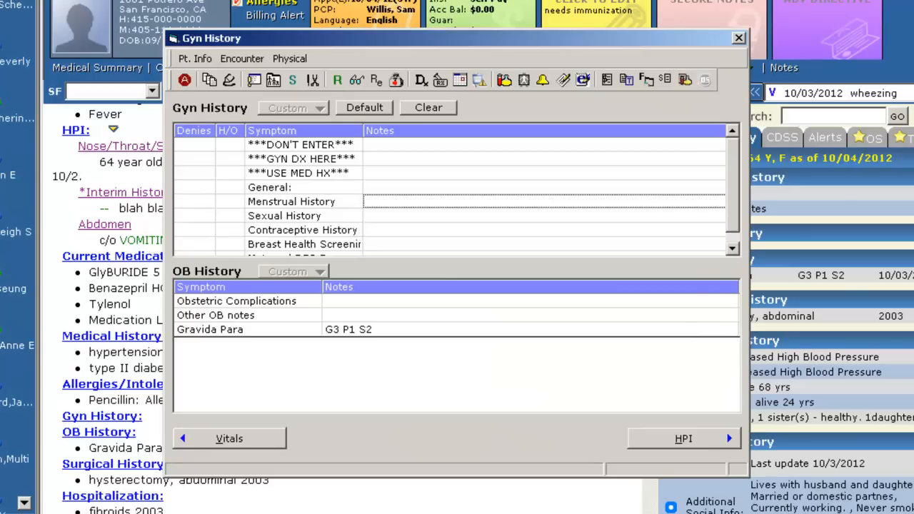
left_click(528, 315)
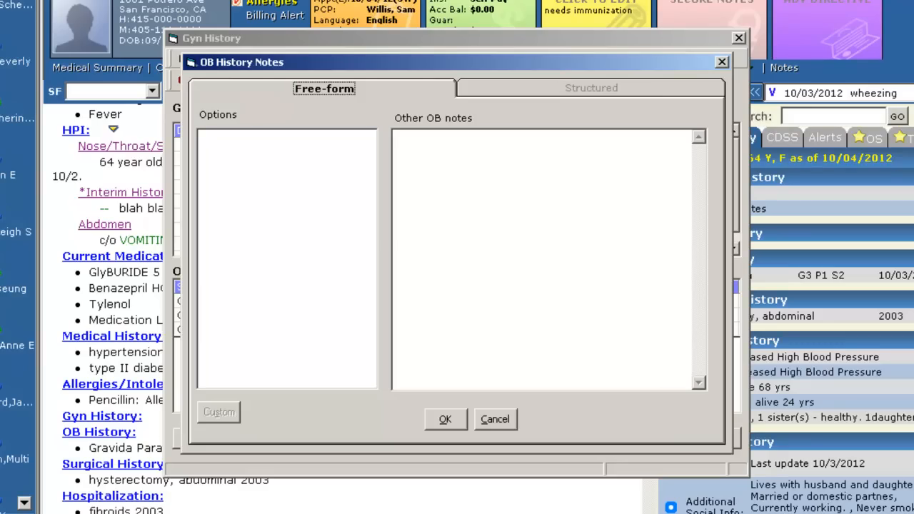
key("Escape")
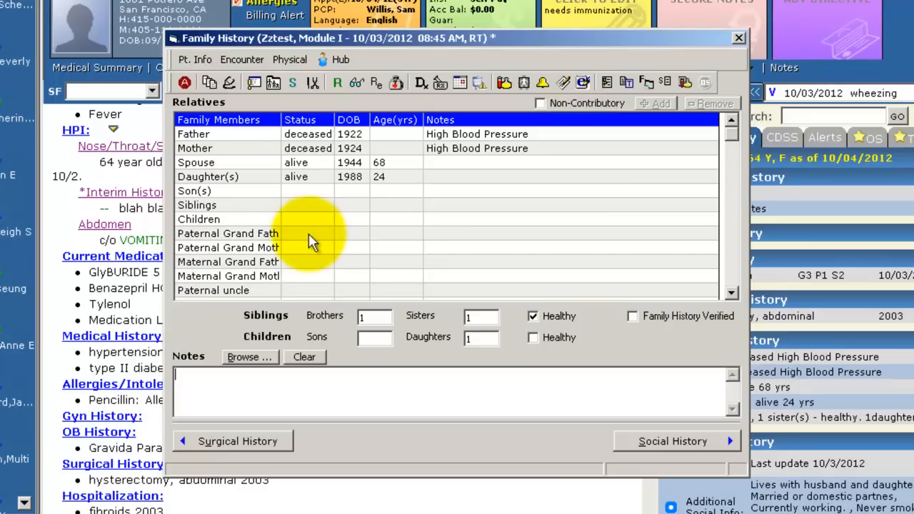
Cycle the Paternal Grand Father's status in Family History, and record alzheimer's dementia for the Paternal and Maternal Grand Fathers.
left_click(301, 234)
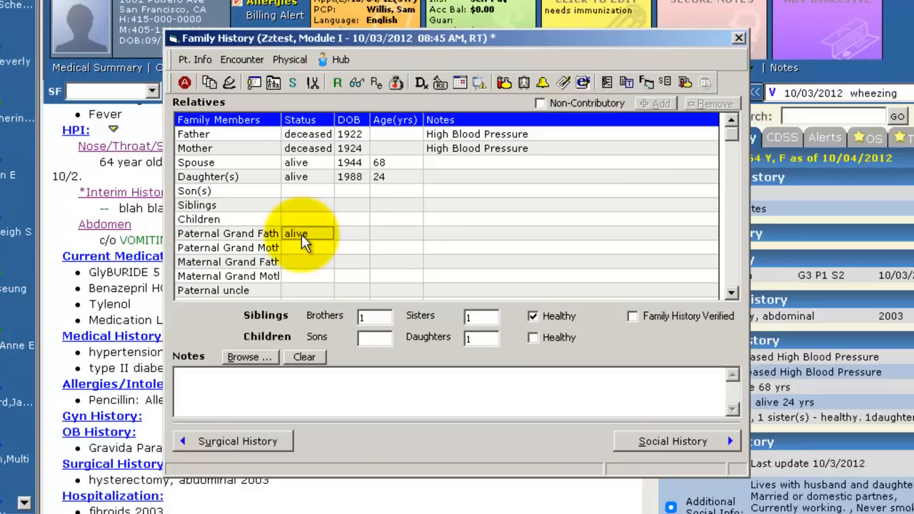
key("Down")
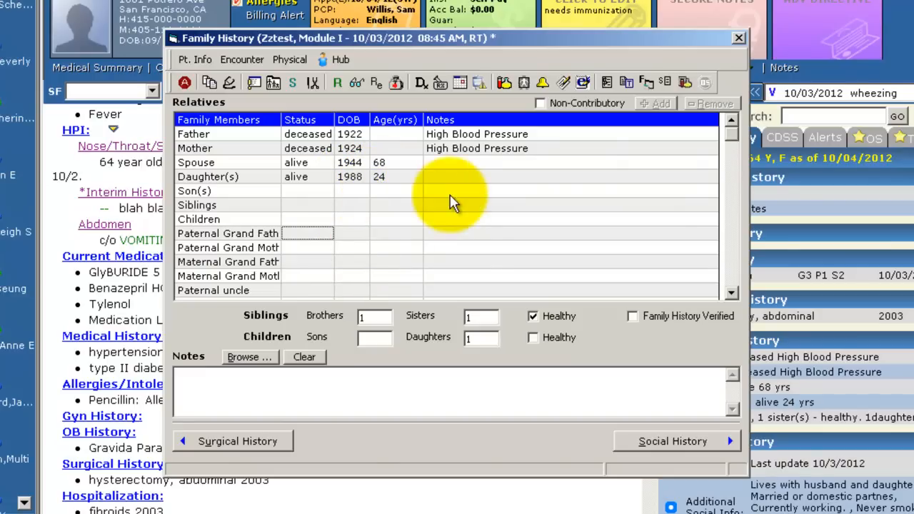
double_click(467, 238)
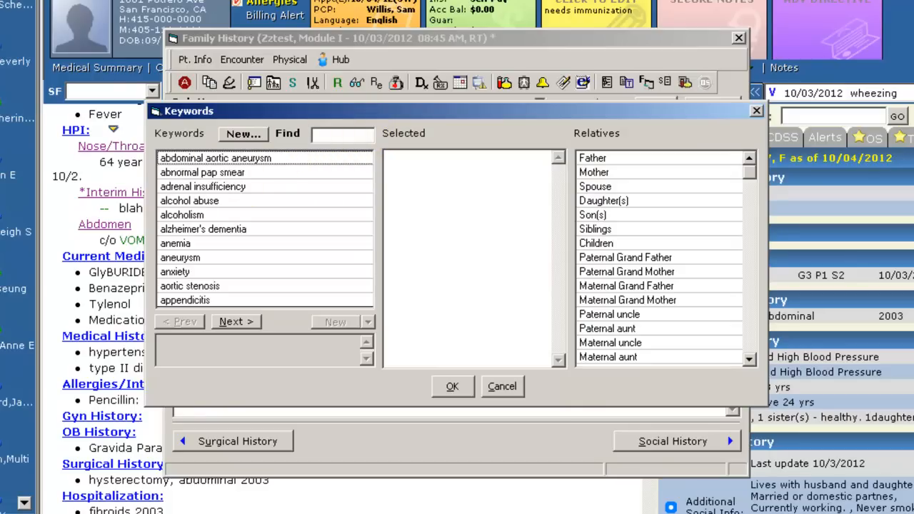
double_click(225, 229)
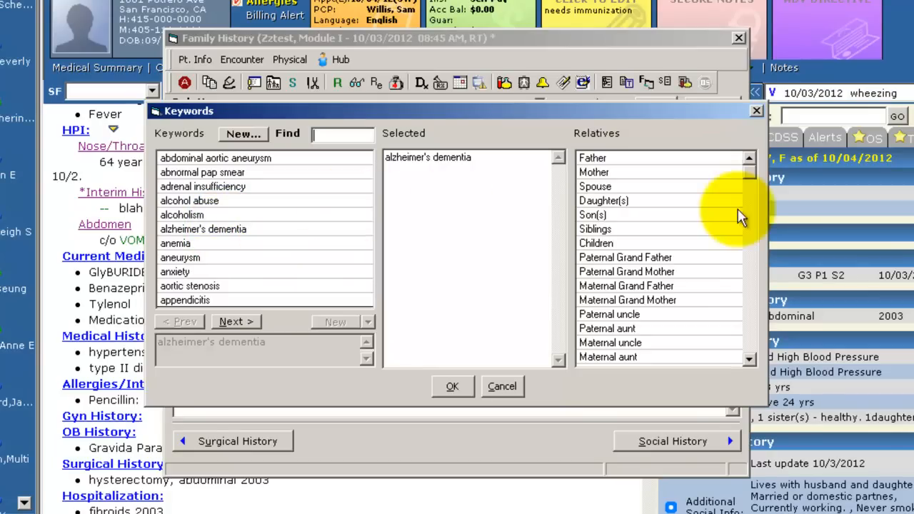
left_click(668, 260)
left_click(665, 286)
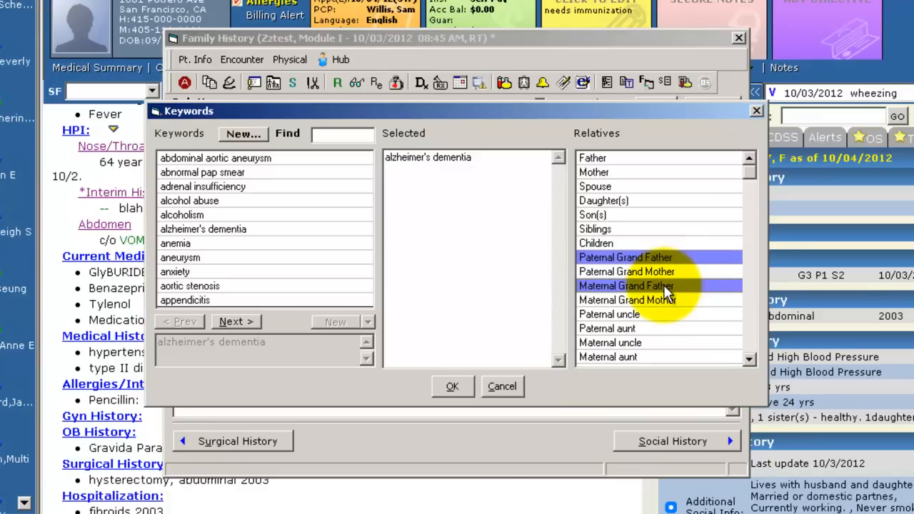
left_click(466, 385)
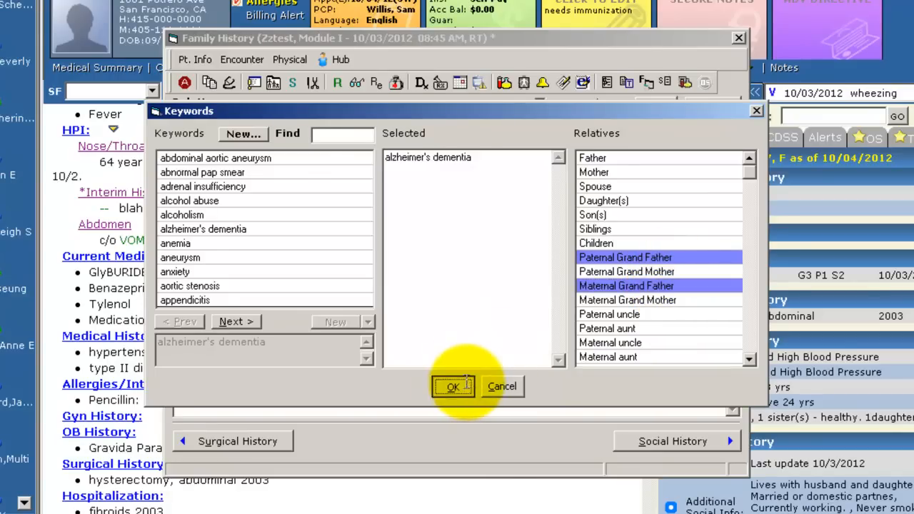
Review the Additional Social Info notes and their free-form options in the Social History.
left_click(178, 376)
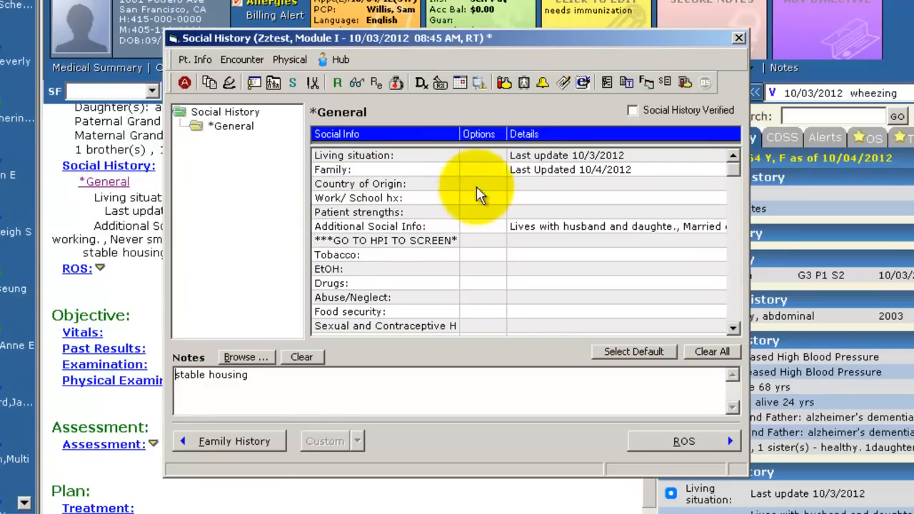
double_click(554, 230)
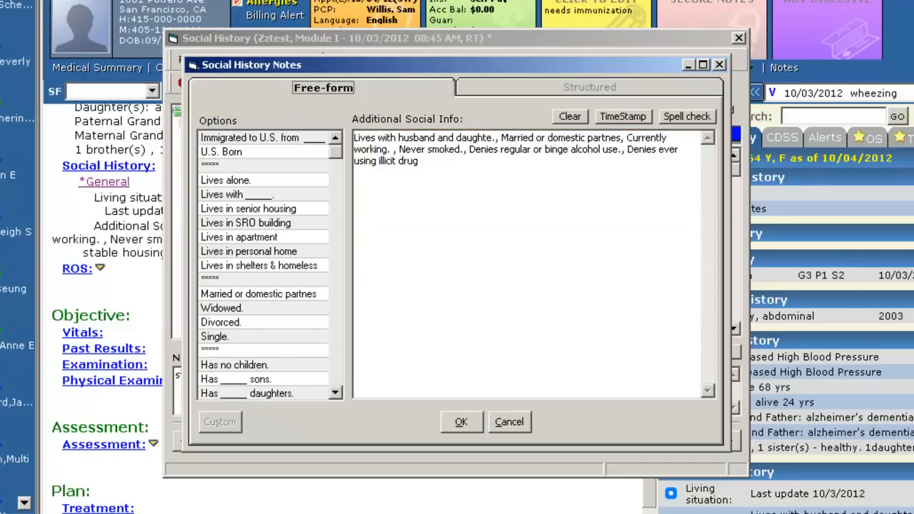
key("Return")
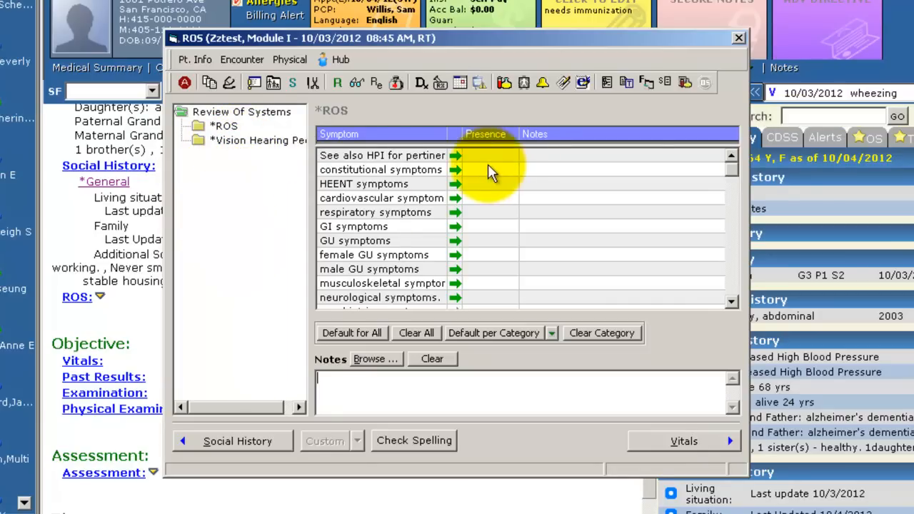
Mark constitutional symptoms as *Denies in the ROS, and apply the defaults to all categories.
left_click(456, 176)
left_click(456, 176)
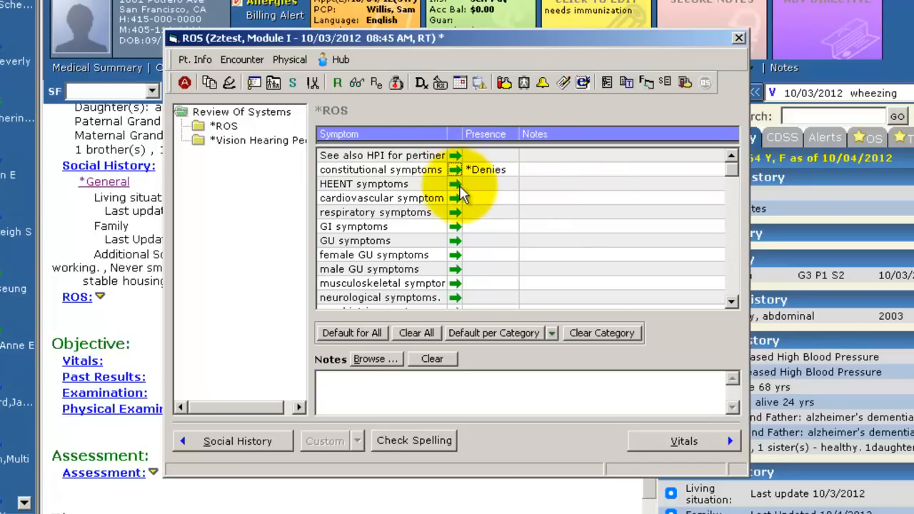
left_click(362, 339)
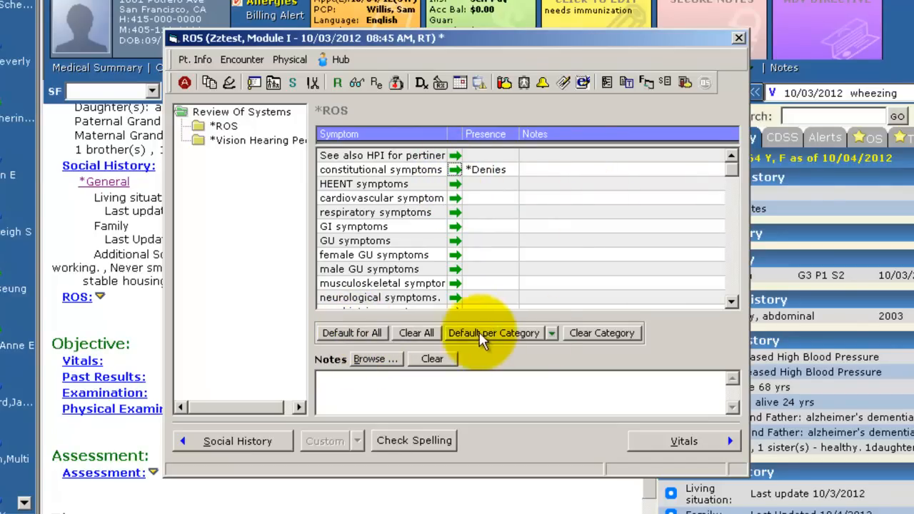
left_click(366, 339)
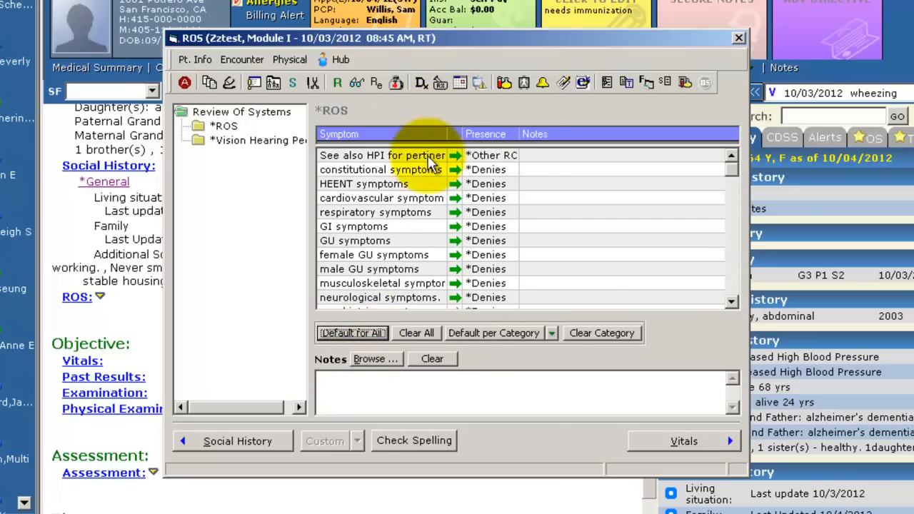
Clear all ROS entries, including those in *Vision Hearing Peds, and apply the default to the *ROS category only.
left_click(235, 141)
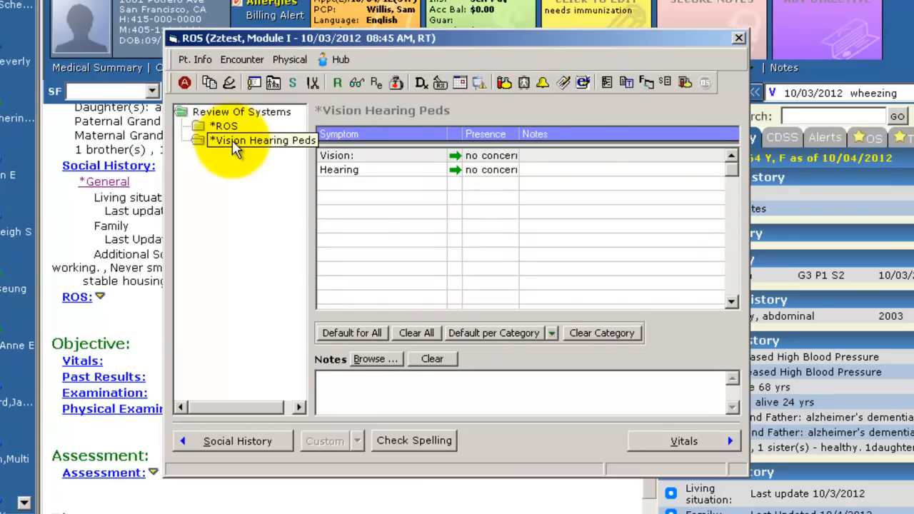
key("Up")
left_click(416, 334)
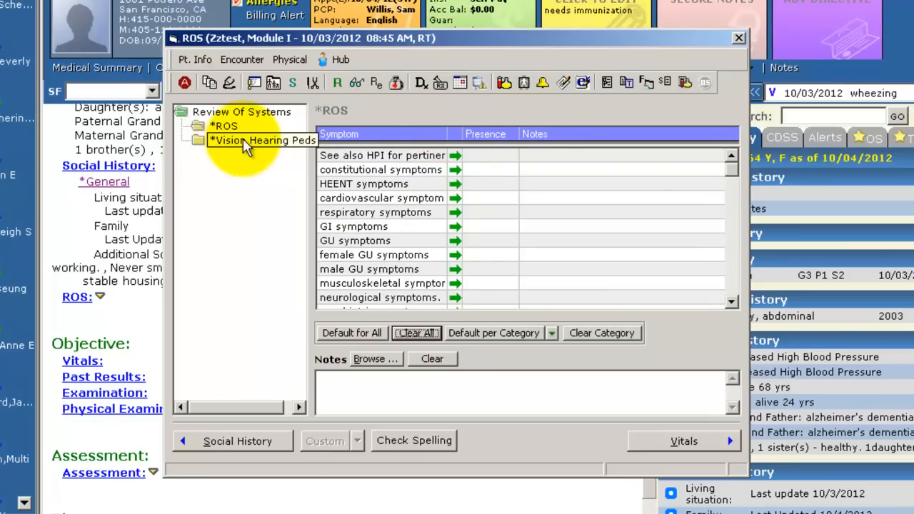
left_click(499, 335)
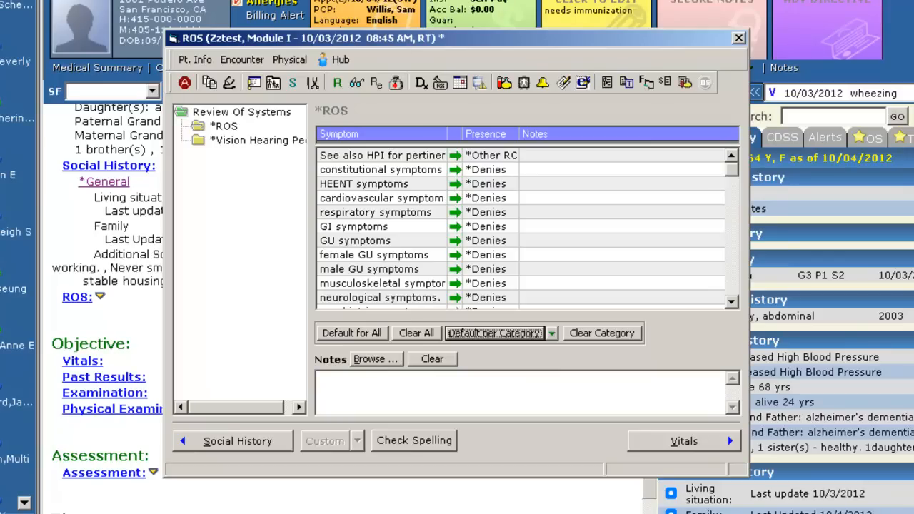
key("Tab")
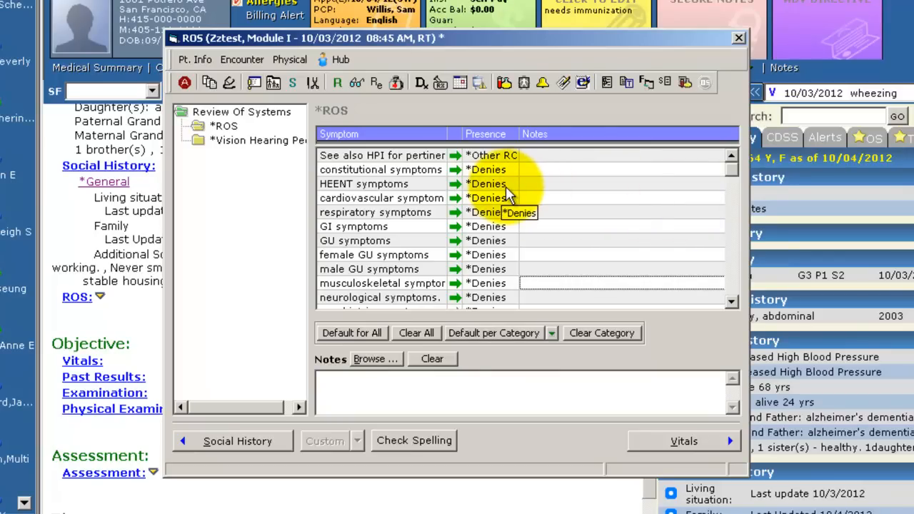
Replace the HEENT symptoms' *Denies with the note "vision changes for the last week", and clear the *ROS category.
left_click(454, 183)
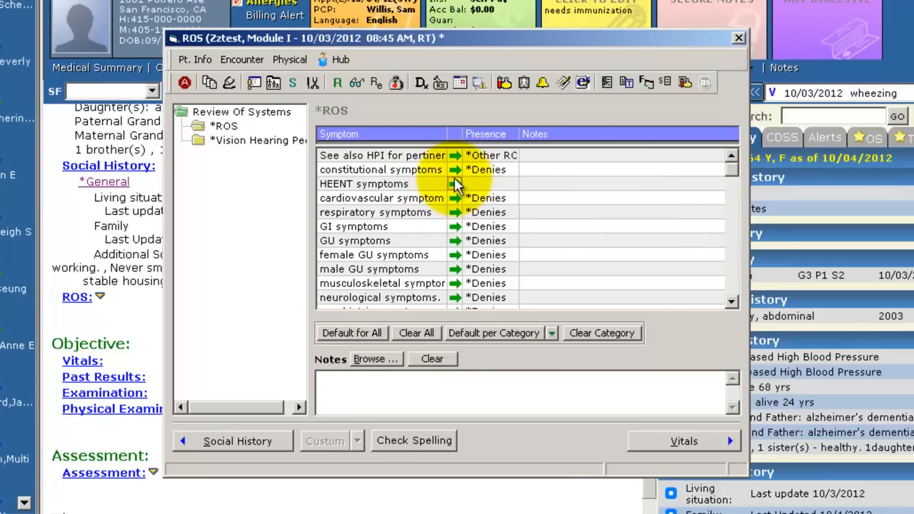
double_click(543, 184)
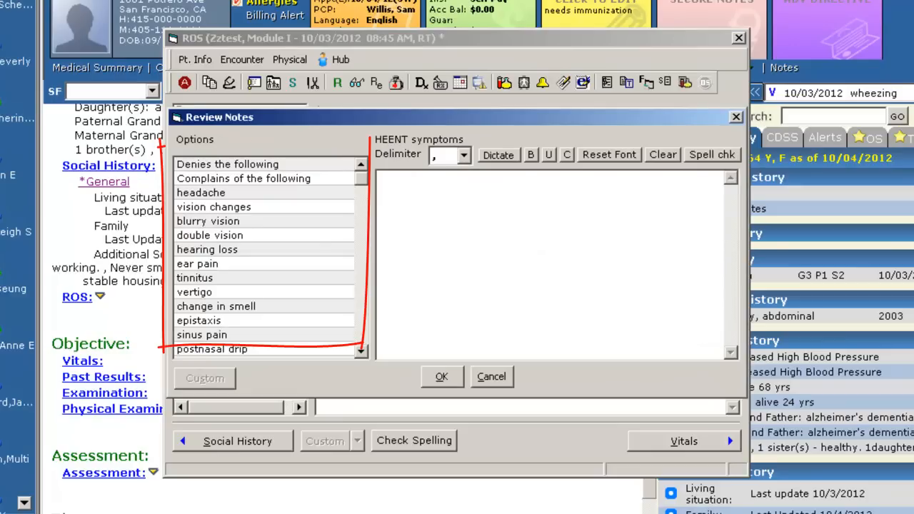
left_click(214, 207)
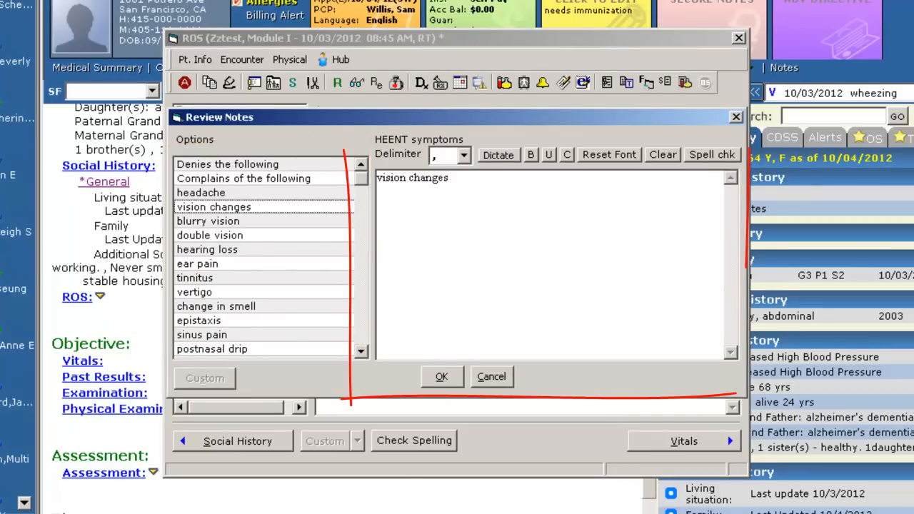
type("for the last week")
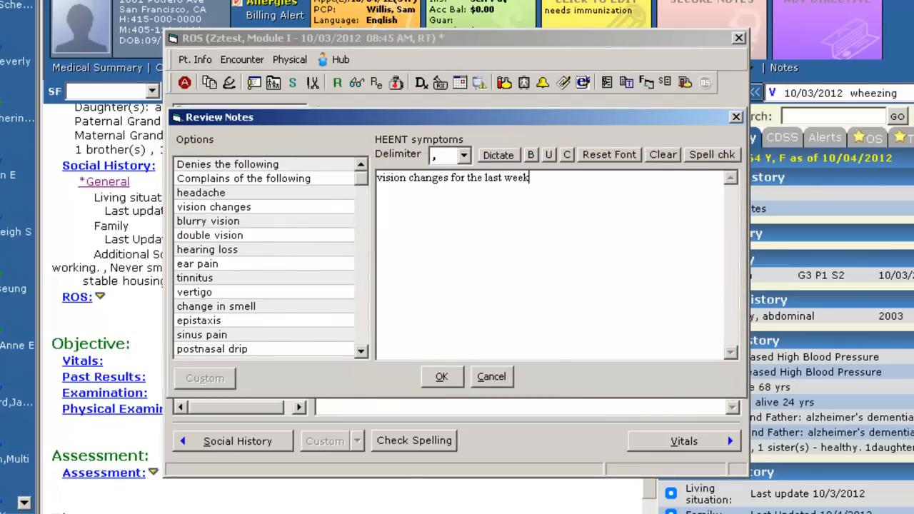
left_click(441, 376)
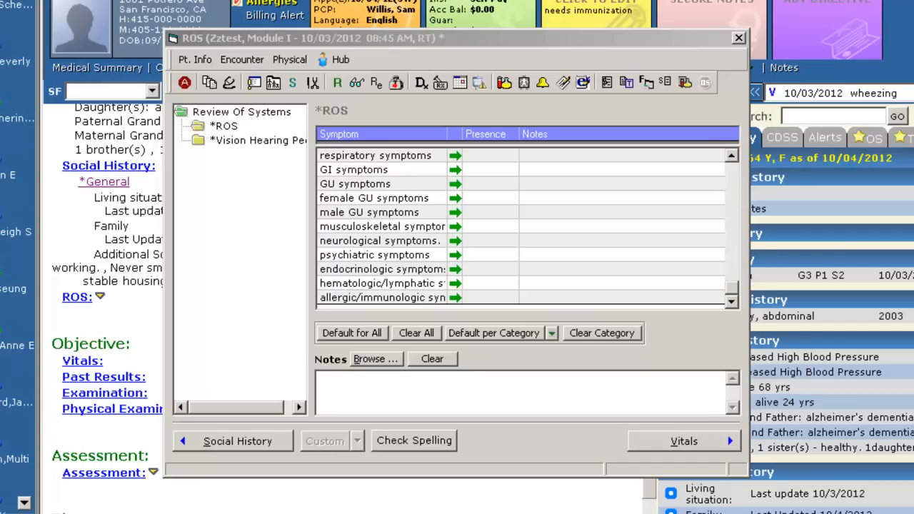
left_click(601, 332)
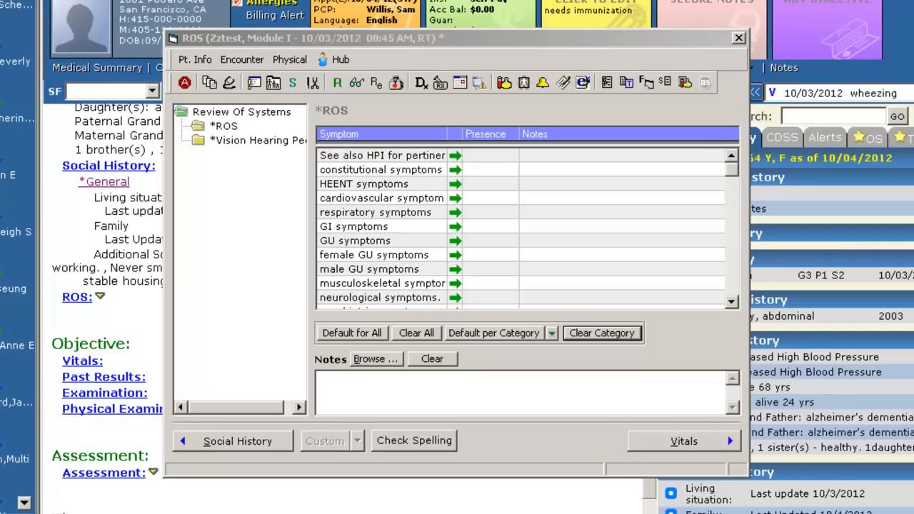
left_click(550, 332)
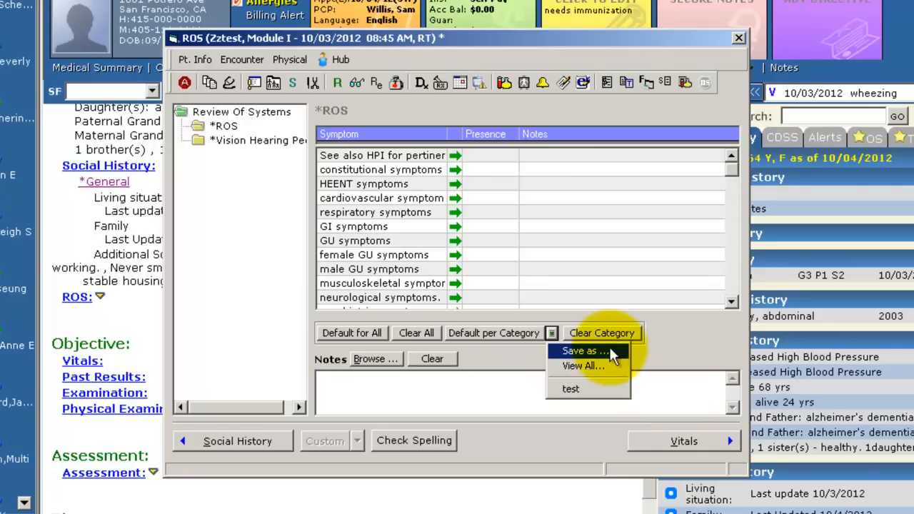
key("Return")
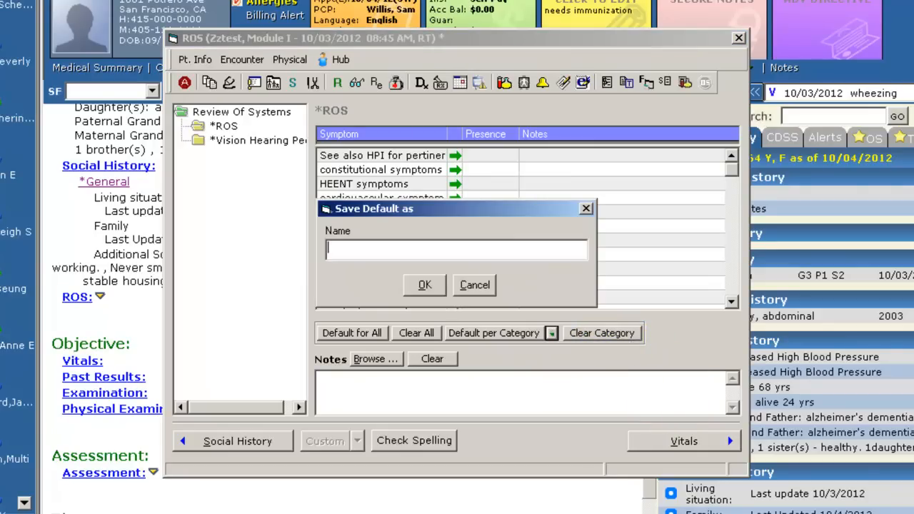
key("Escape")
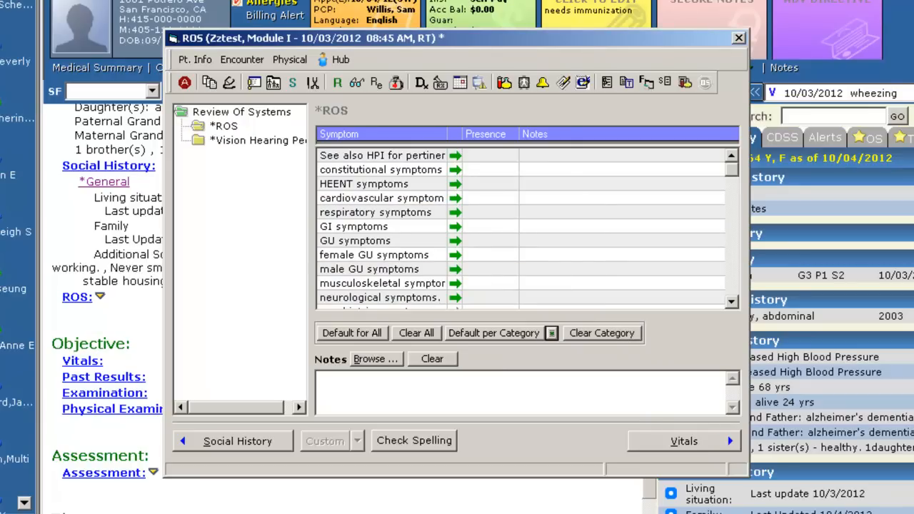
Apply the saved "test" default to the *ROS category, review its symptom notes, and close the ROS.
key("alt+Down")
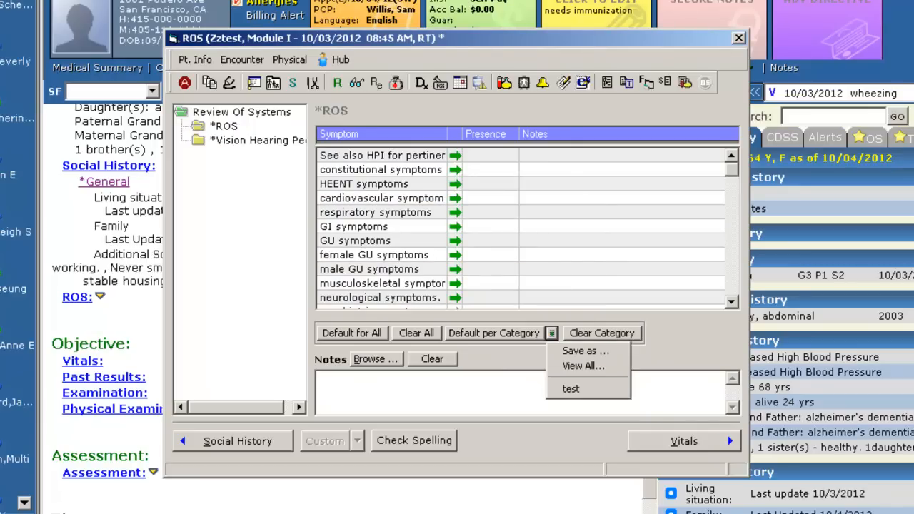
left_click(604, 394)
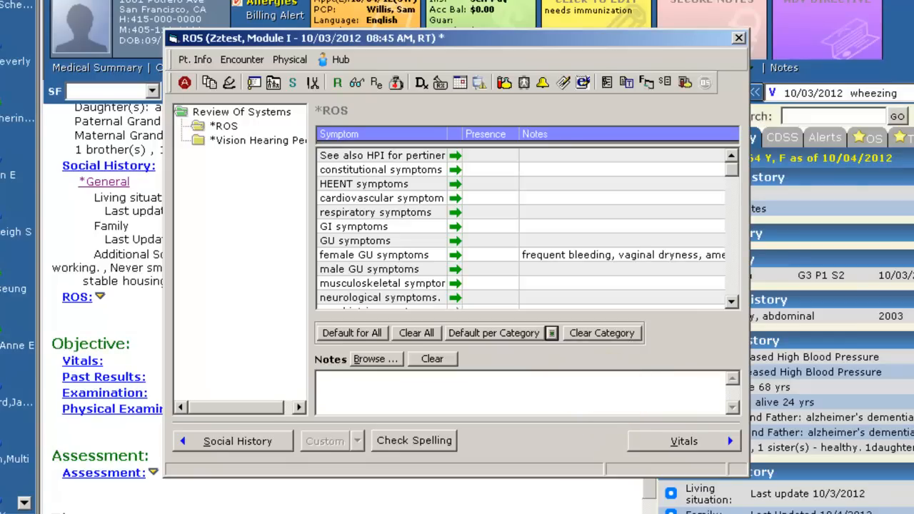
scroll(521, 229, "down", 2)
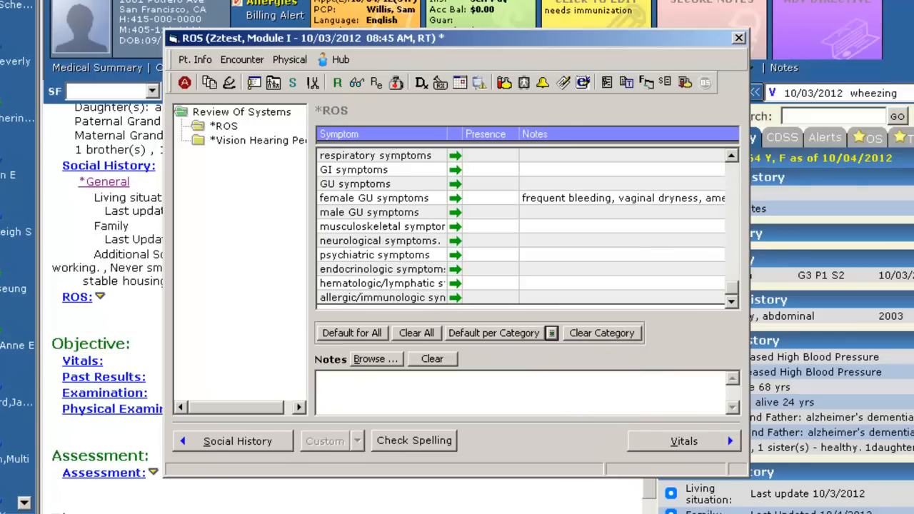
scroll(521, 228, "up", 2)
key("Escape")
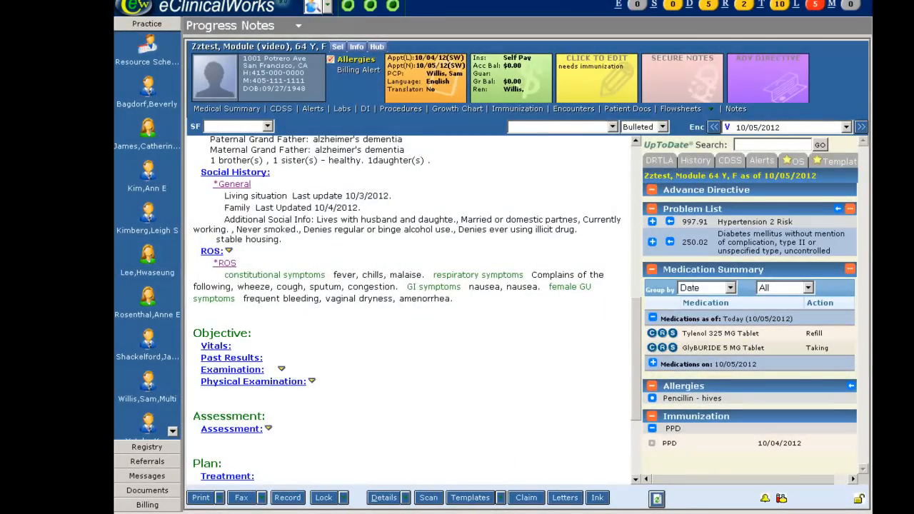
Enter a blood pressure of 120/70 in the Vitals for 10/05/2012, and turn on Pop Up entry.
left_click(214, 347)
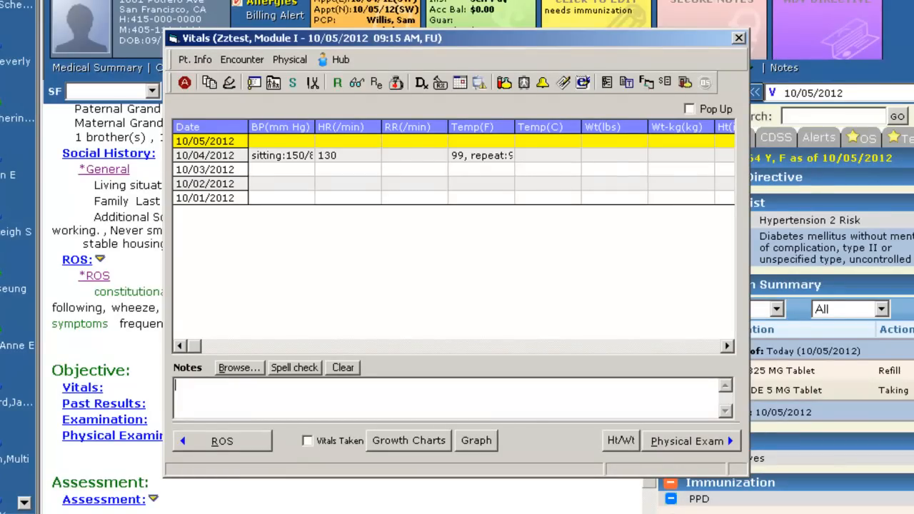
left_click_drag(187, 347, 757, 500)
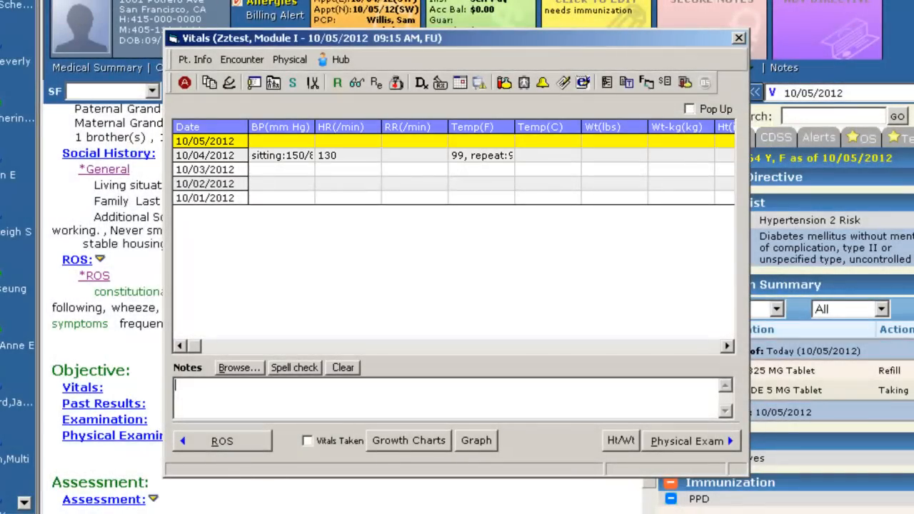
left_click(280, 140)
type("120/70")
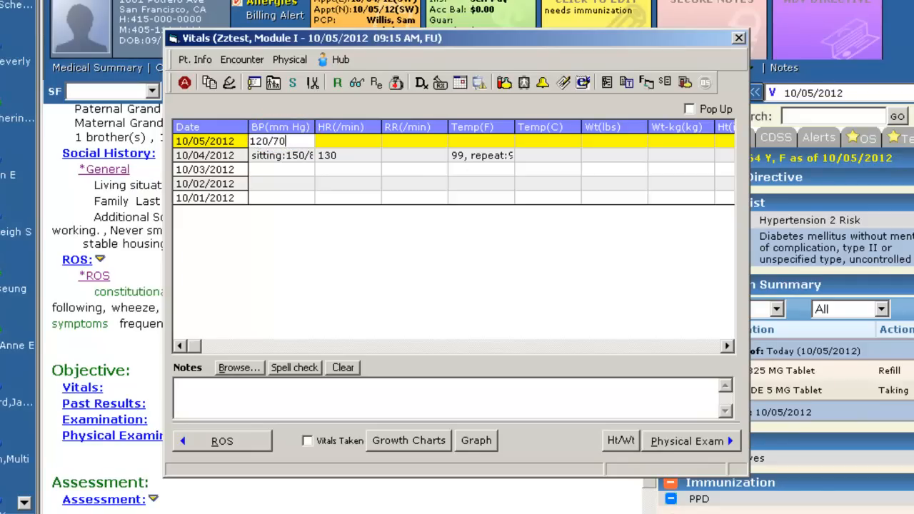
left_click(689, 109)
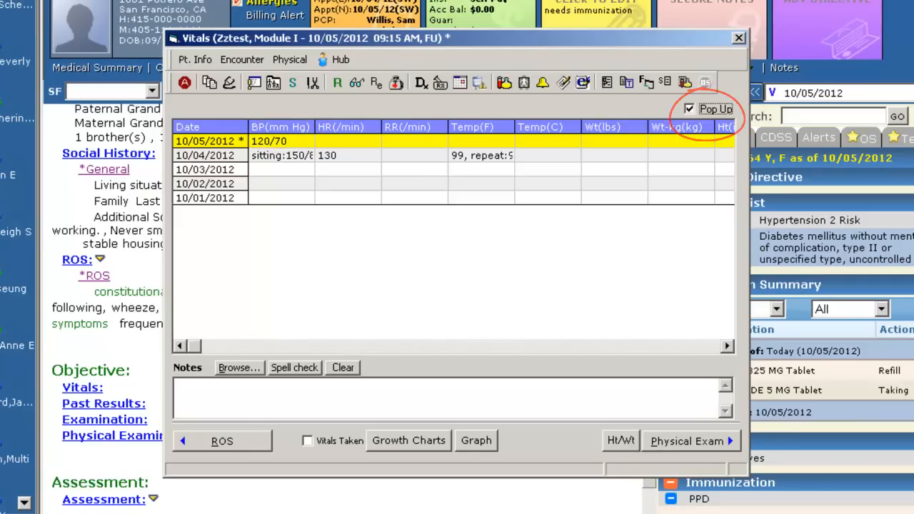
Open the HR(/min) entry for 10/05/2012, add a heart rate of 80, and delete that reading.
left_click(348, 141)
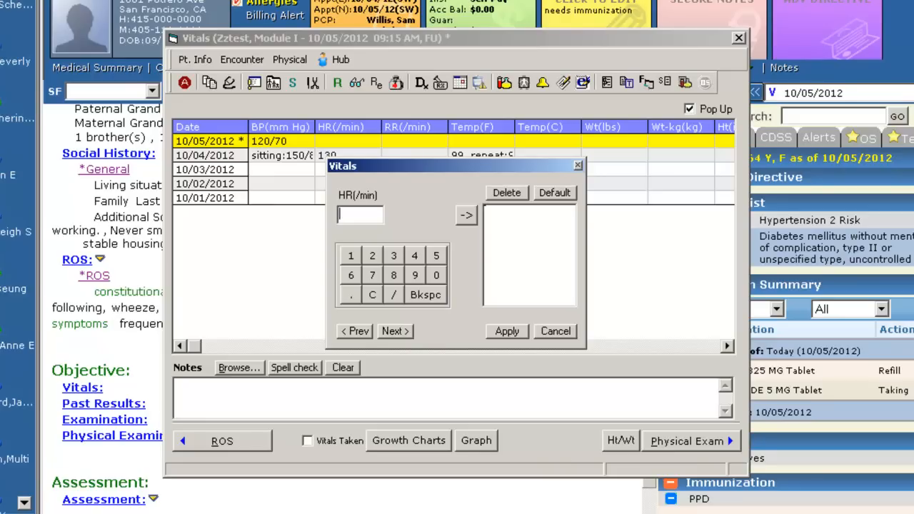
left_click(341, 126)
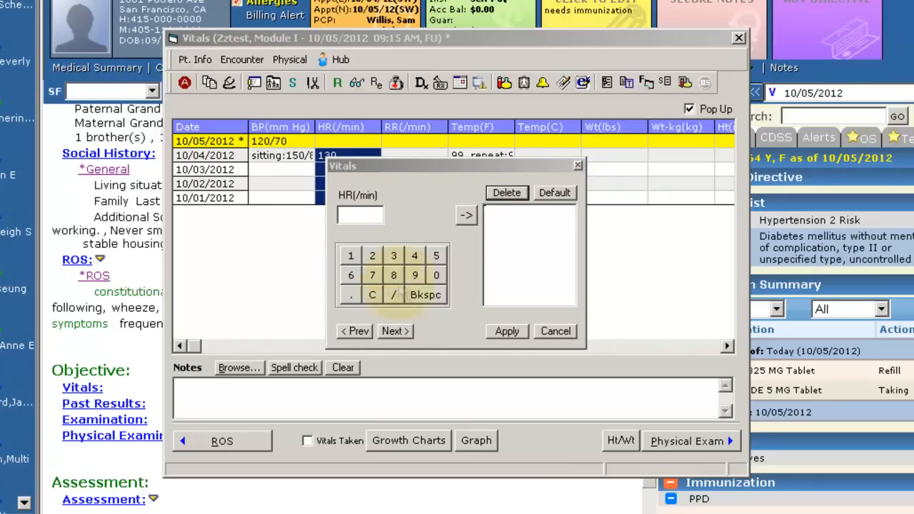
left_click(393, 275)
left_click(436, 275)
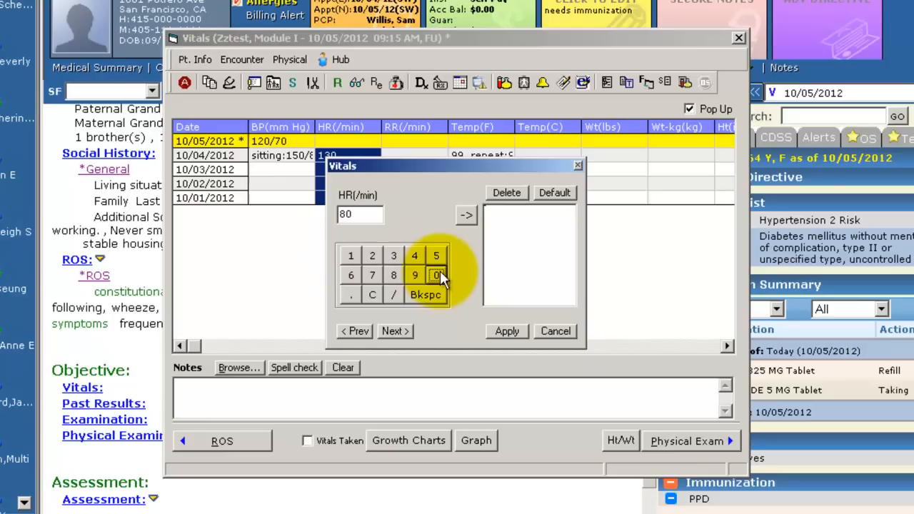
left_click(466, 215)
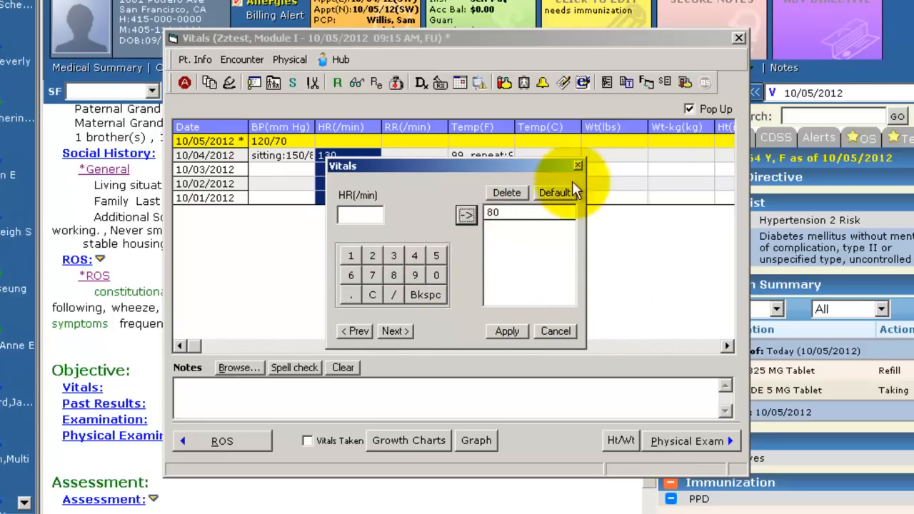
left_click(512, 214)
left_click(510, 191)
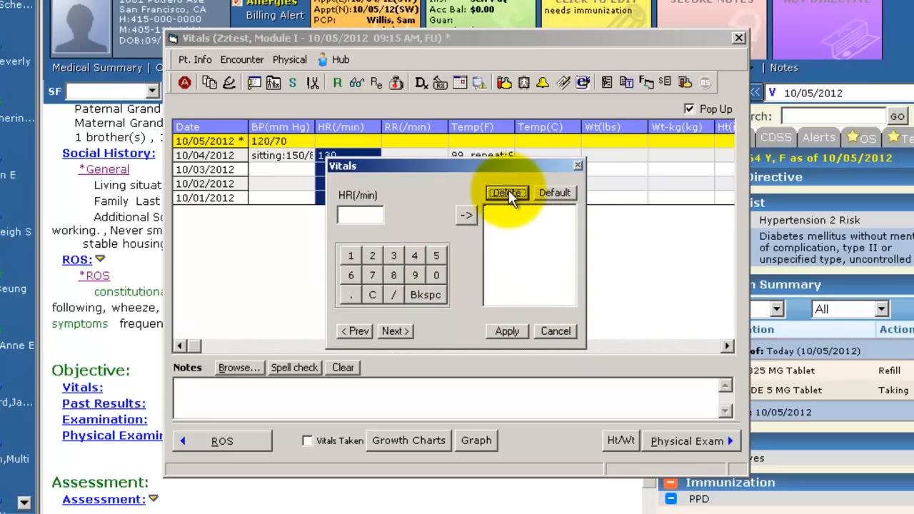
Record a heart rate of 88 and a respiratory rate of 18 for 10/05/2012.
left_click(392, 274)
left_click(466, 215)
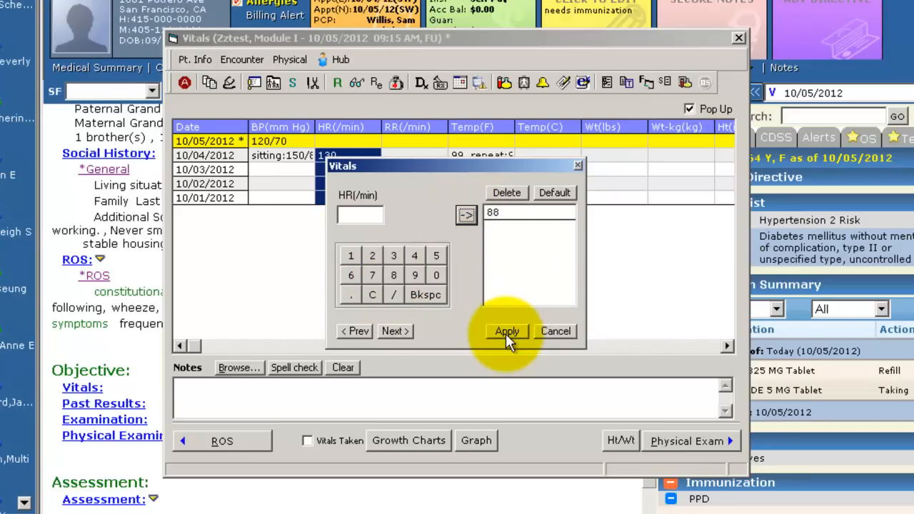
left_click(398, 330)
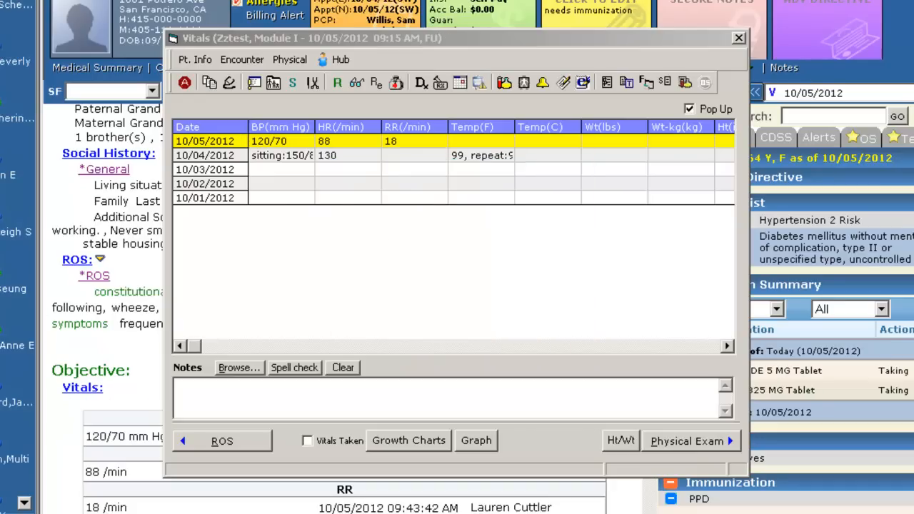
Mark the vitals as taken, view the HR(/min) graph, and return to the progress note.
left_click(317, 441)
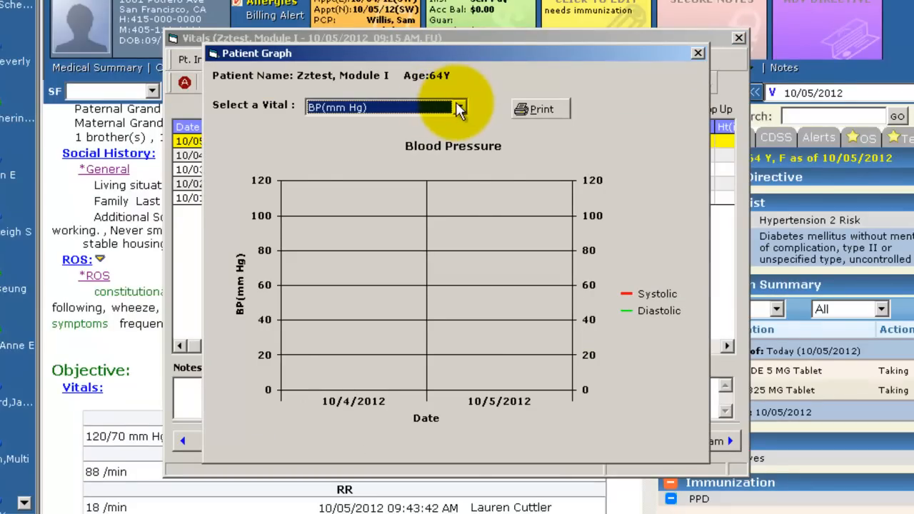
left_click(458, 108)
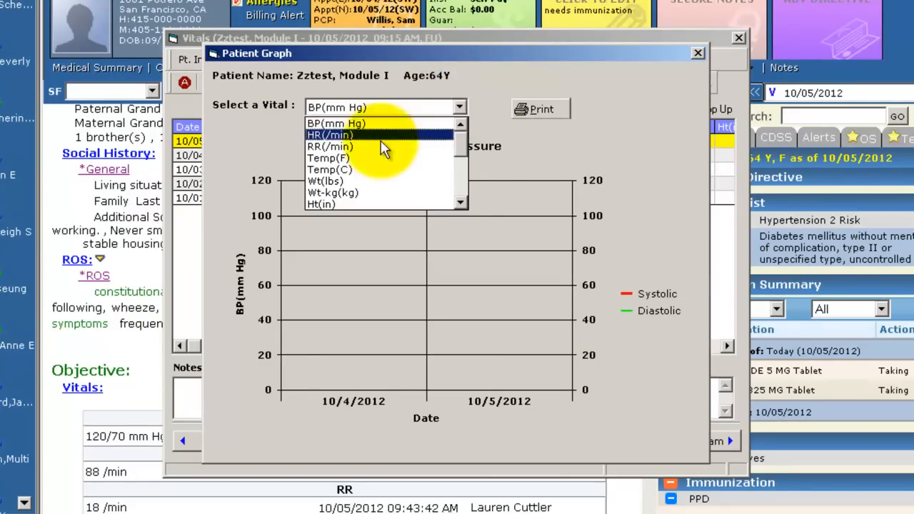
left_click(361, 135)
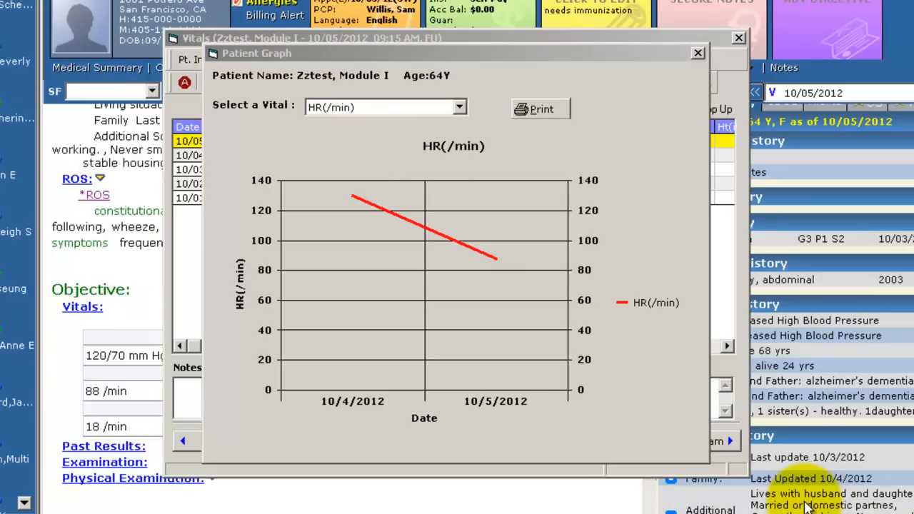
left_click(700, 53)
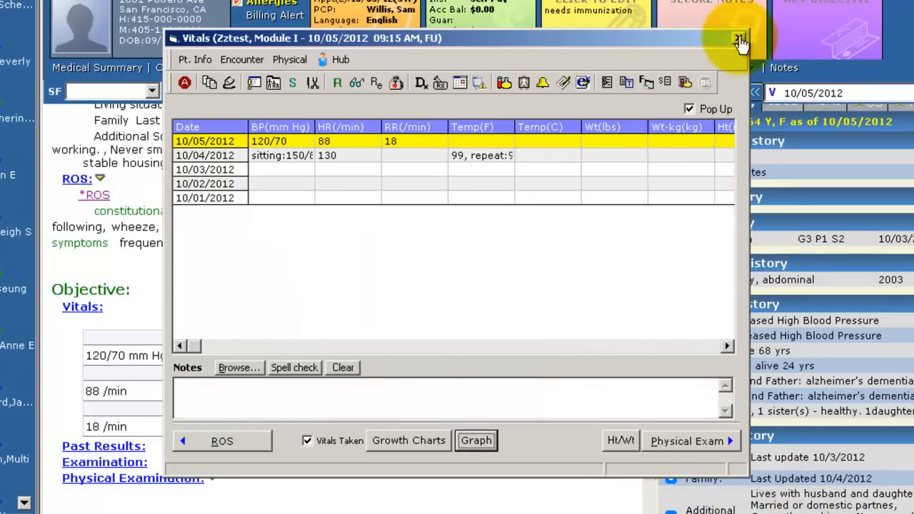
left_click(738, 39)
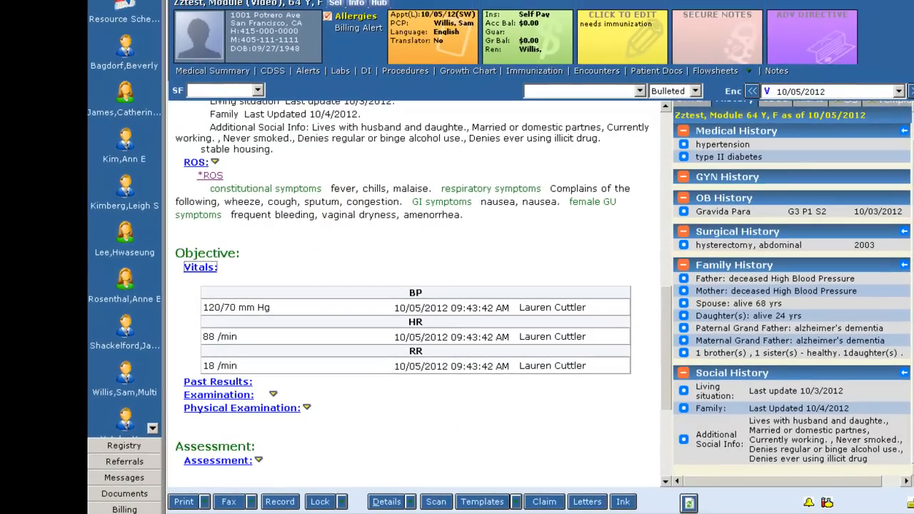
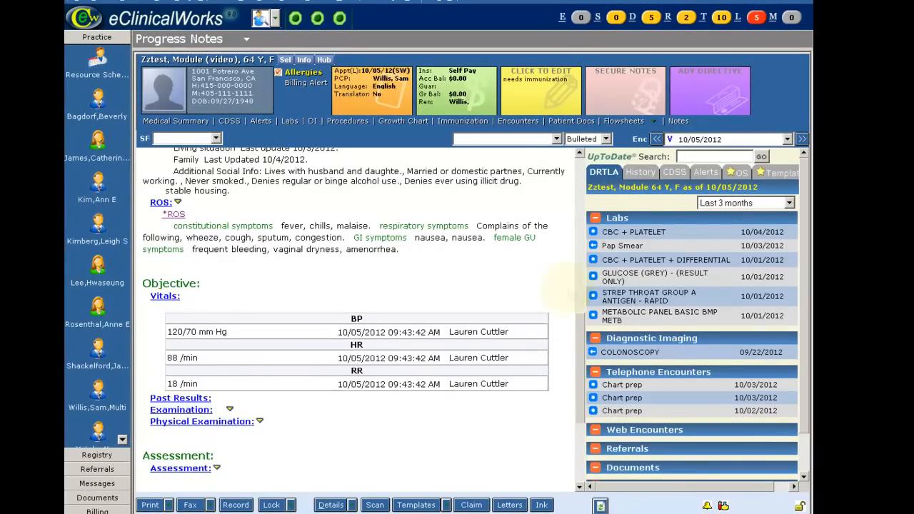
Add the 10/03/2012 Pap Smear from Labs to the note's Past Results, and open *AdultGenExam in the Examination.
left_click(592, 246)
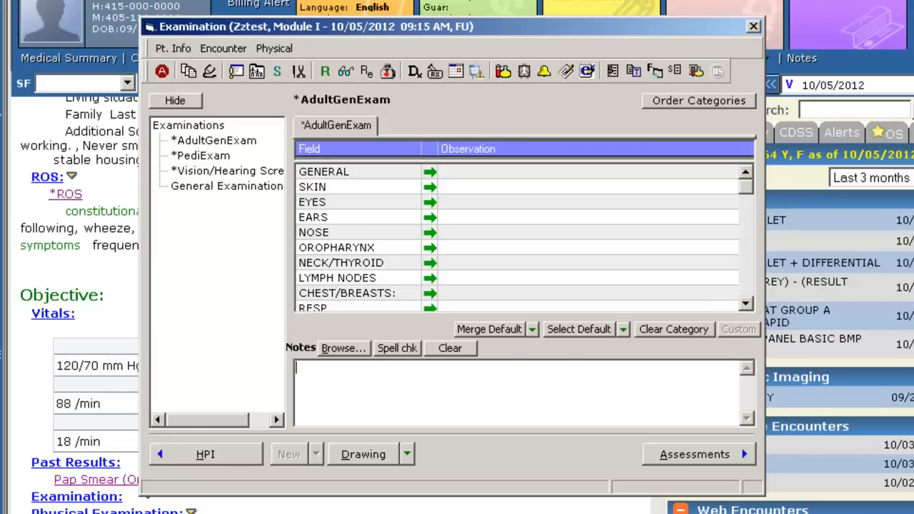
mouse_move(157, 109)
left_mouse_down()
mouse_move(157, 335)
mouse_move(282, 107)
mouse_move(156, 117)
left_mouse_up()
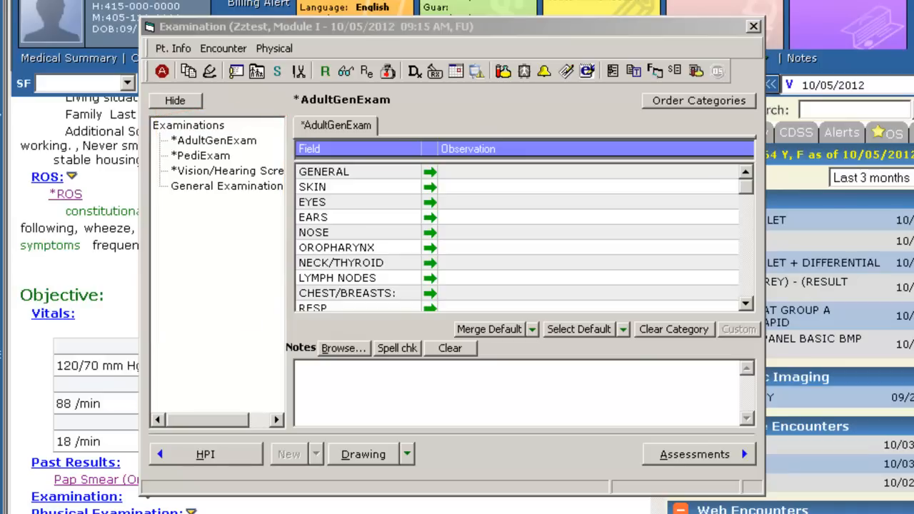
mouse_move(254, 114)
left_mouse_down()
mouse_move(262, 340)
mouse_move(760, 117)
left_mouse_up()
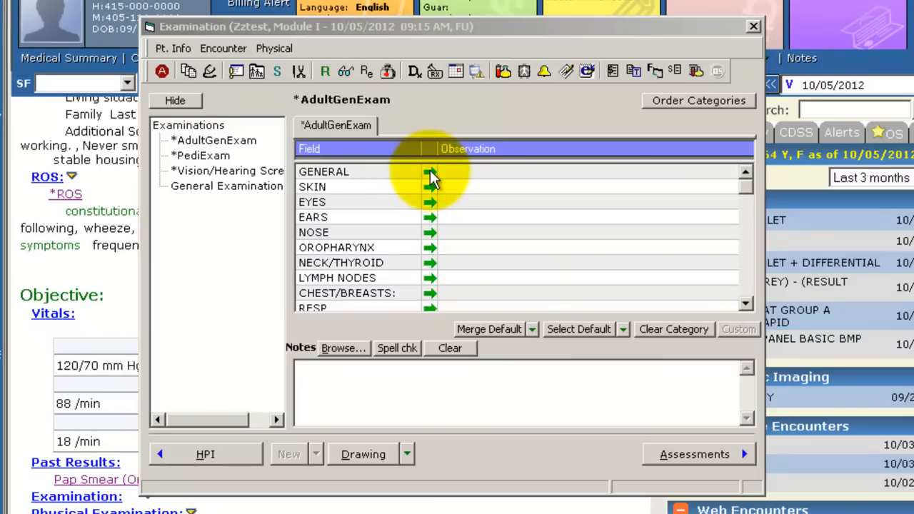
Merge the default observations into *AdultGenExam, and clear the category.
left_click(501, 327)
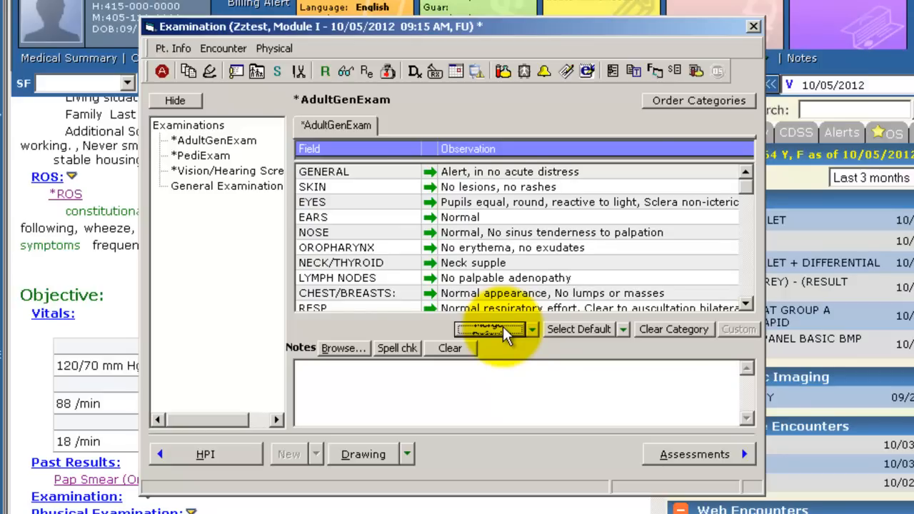
left_click(671, 330)
key("Return")
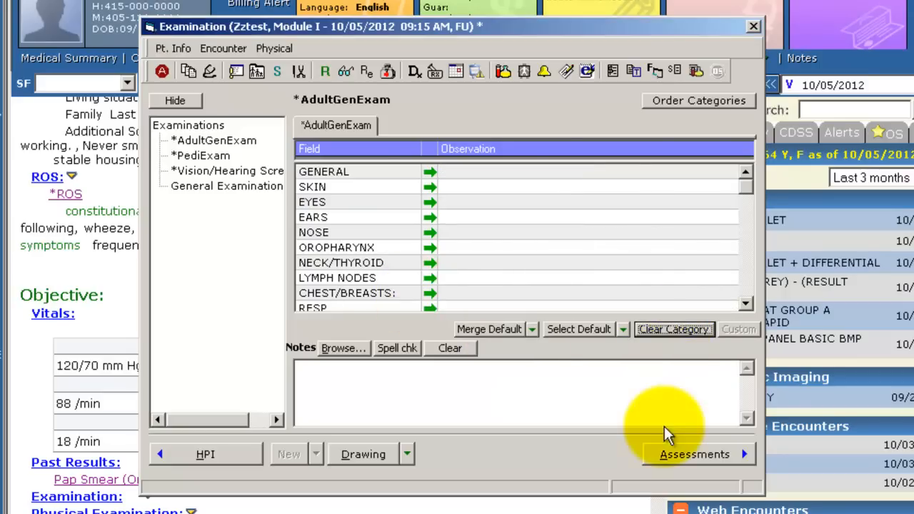
Fill *AdultGenExam with the selected default observations and add vesicles to the SKIN observation.
left_click(579, 336)
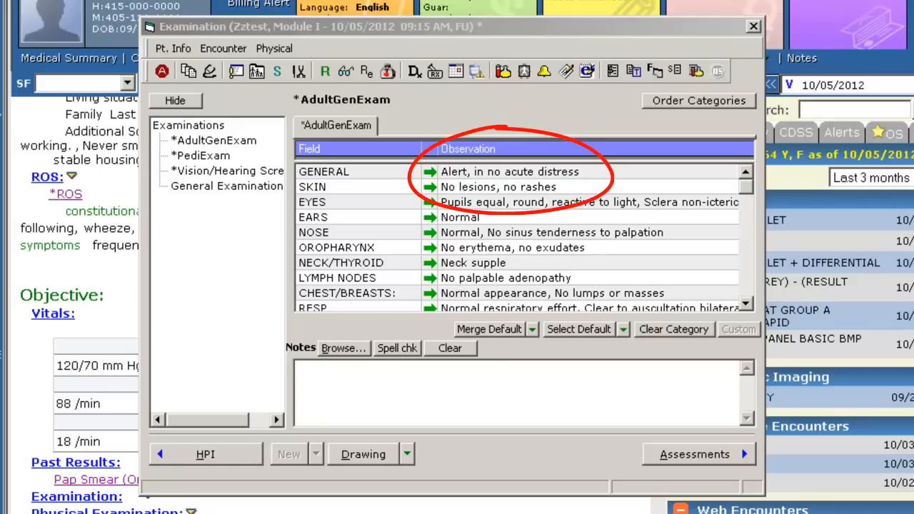
left_click(498, 187)
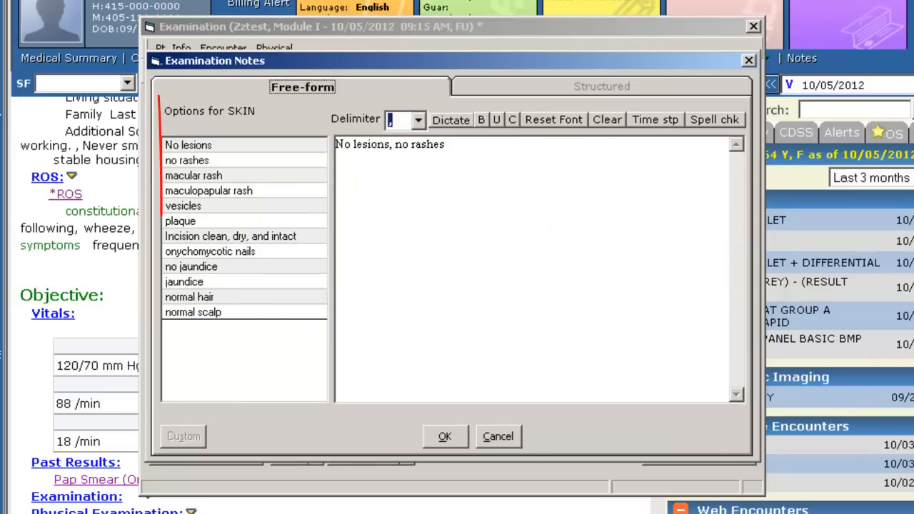
left_click(183, 206)
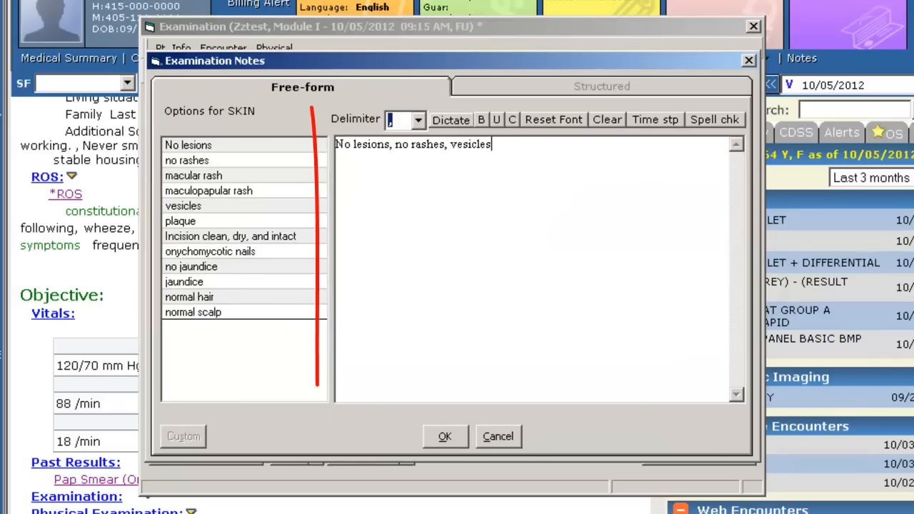
key("Return")
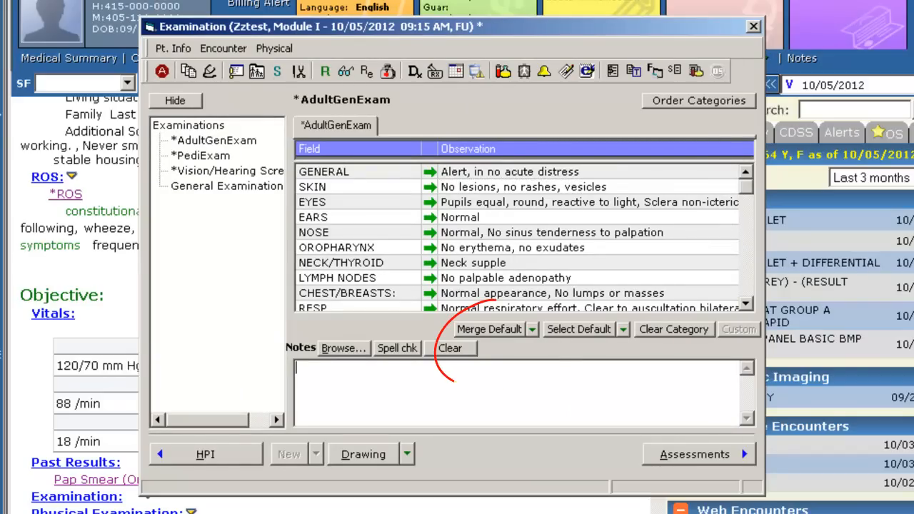
Clear the *AdultGenExam category and view the extra options for merging and selecting defaults.
left_click(532, 329)
left_click(673, 329)
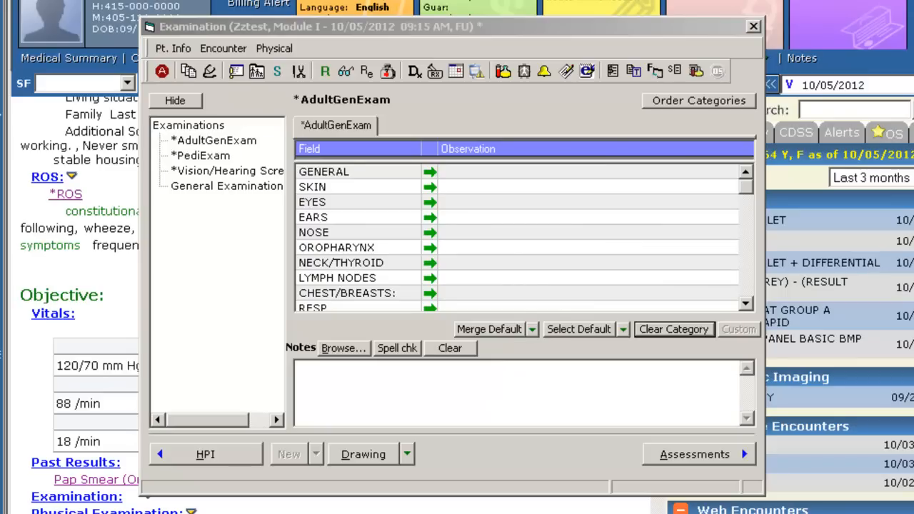
left_click(532, 329)
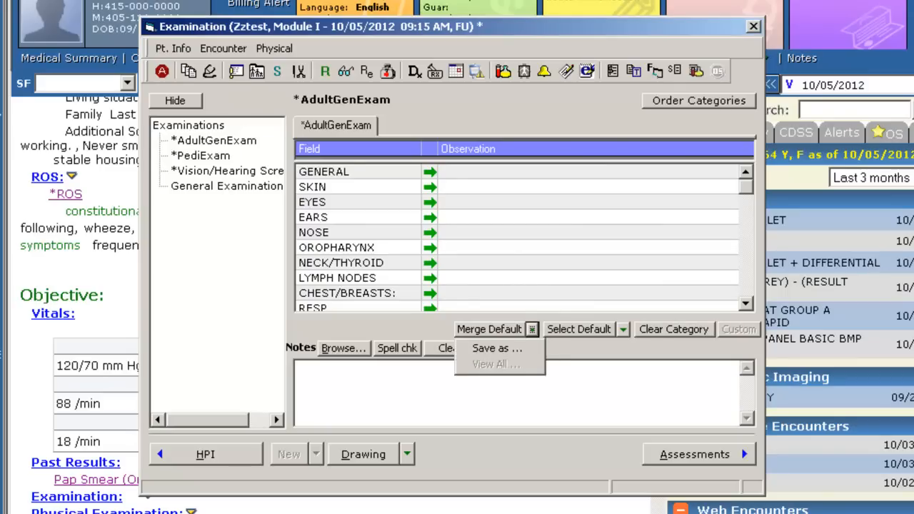
left_click(623, 329)
left_click(624, 329)
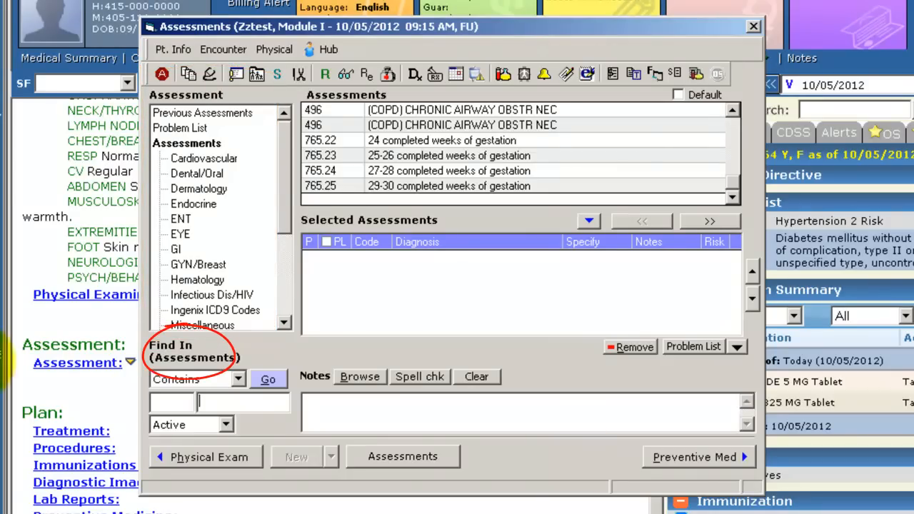
Search the Assessments for diagnoses containing "hypertension" and view the available match modes.
left_click(186, 404)
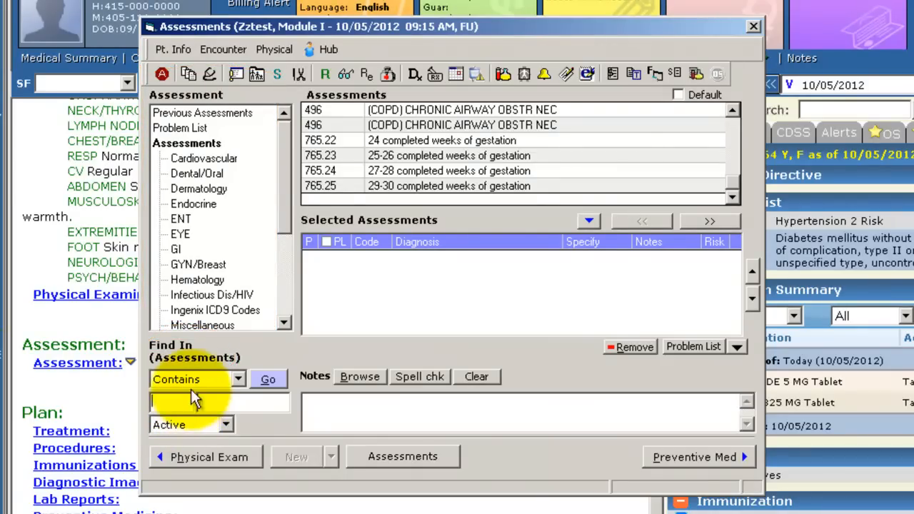
left_click(229, 398)
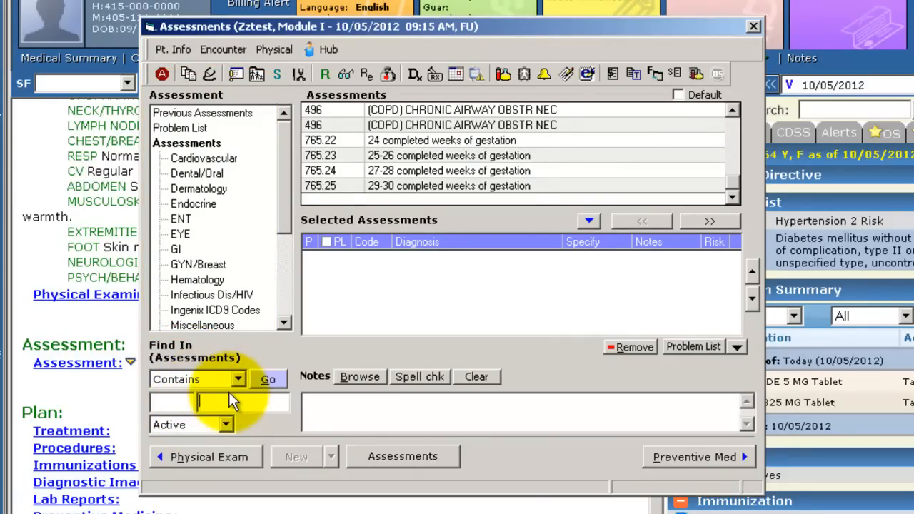
type("hypertension")
key("Return")
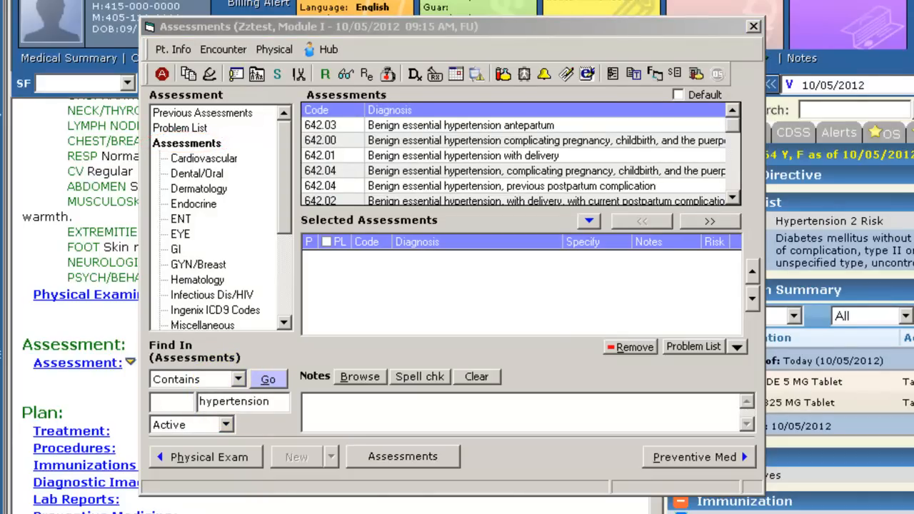
left_click(238, 379)
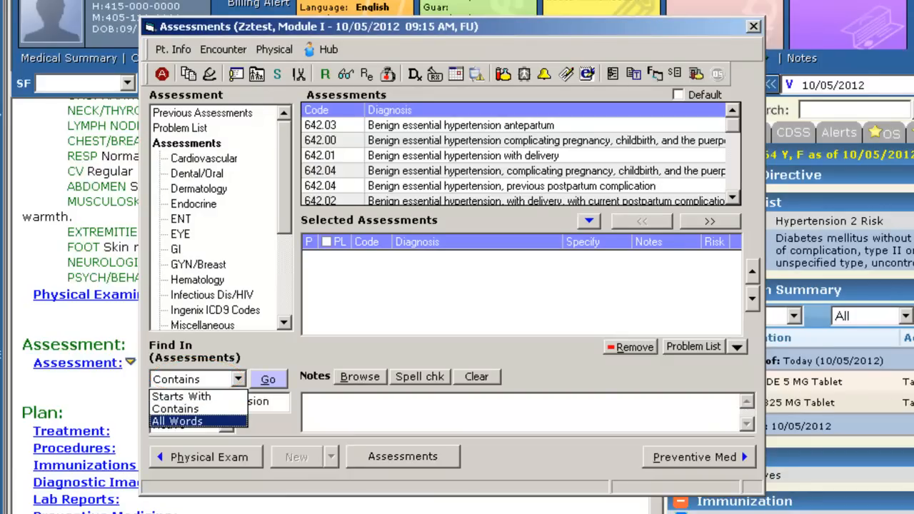
left_click(270, 401)
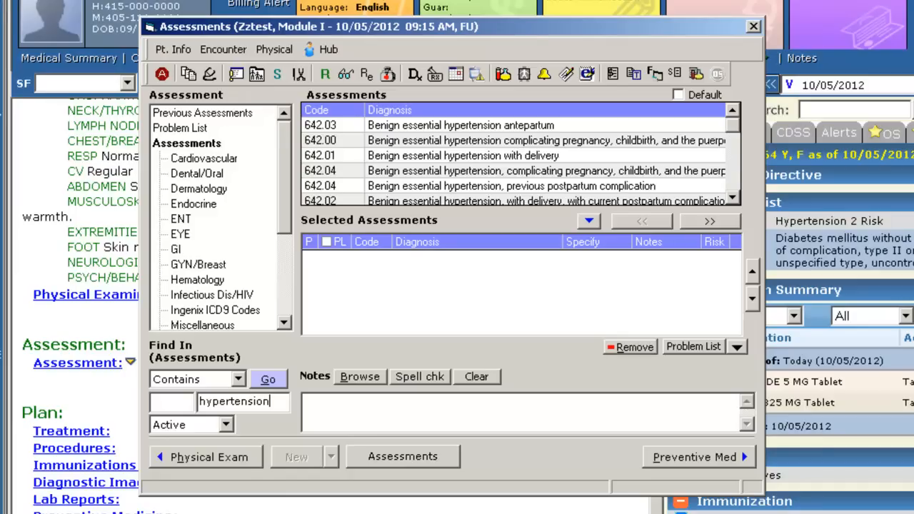
Review the Problem List and Previous Assessments, and select the previous avian influenza diagnosis 488.09 for this visit.
left_click(241, 115)
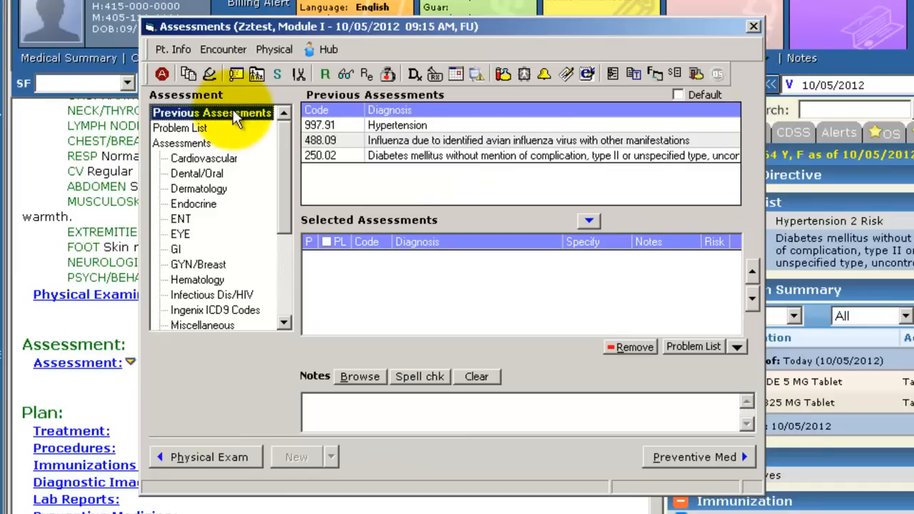
left_click(196, 131)
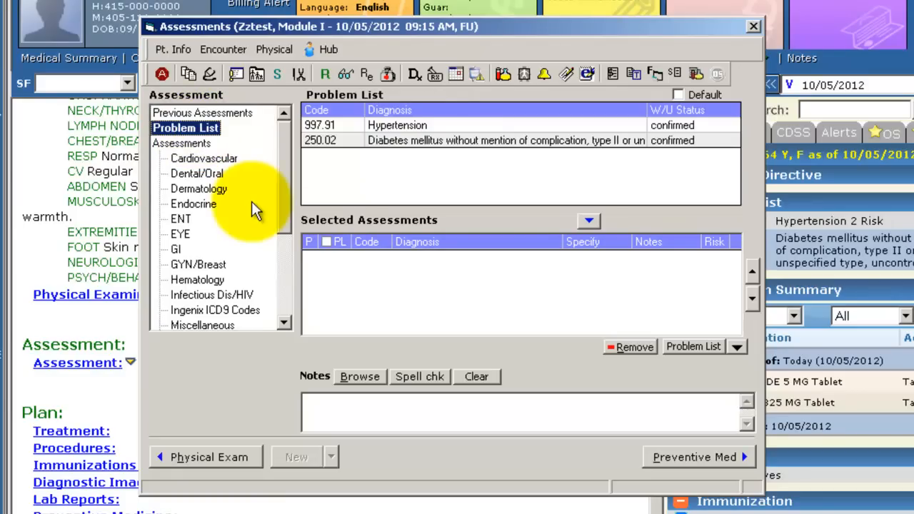
left_click(226, 115)
left_click(504, 140)
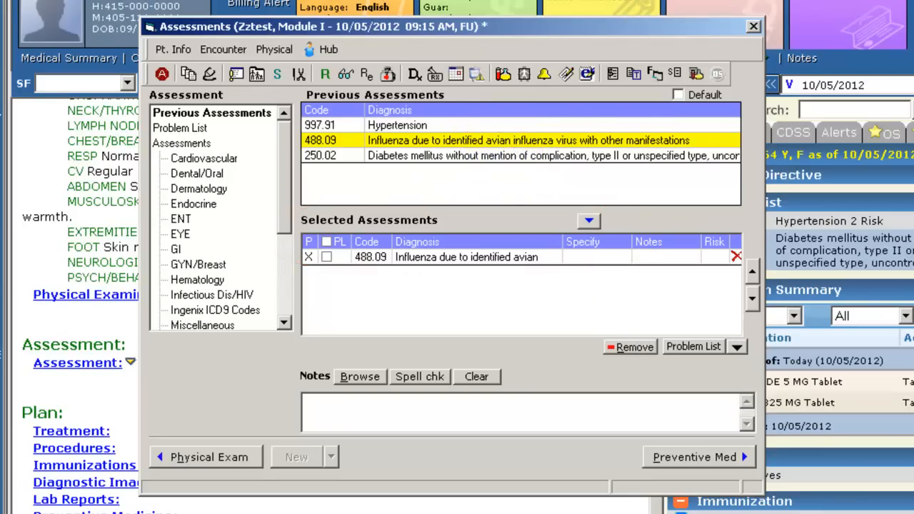
Add the previous Hypertension diagnosis 997.91 to the Selected Assessments, and remove it again.
left_click(397, 127)
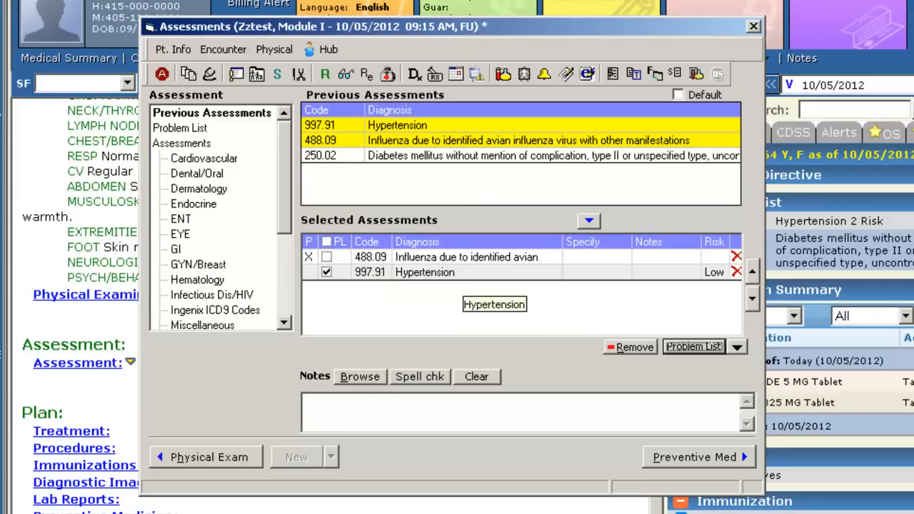
left_click(480, 274)
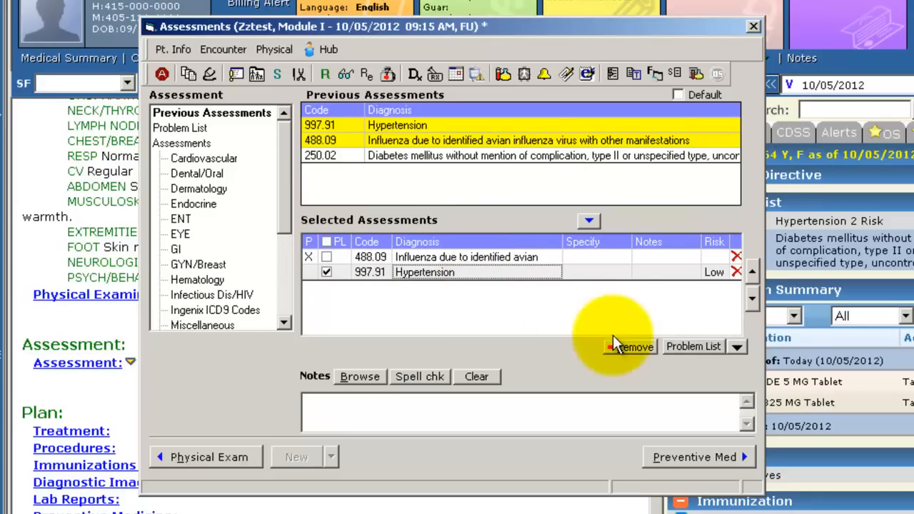
left_click(631, 347)
left_click(416, 295)
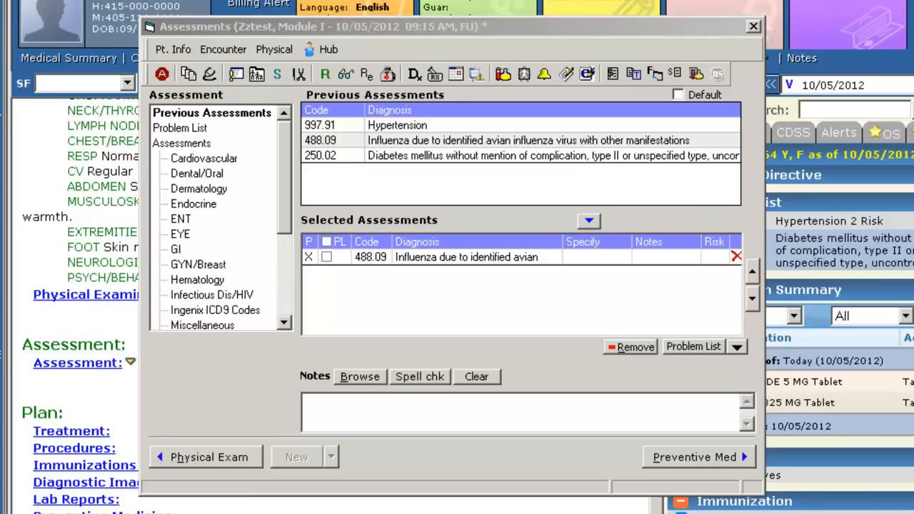
View the patient's Problem List, return to the progress note, and look at Treatment with its Procedures browser.
left_click(698, 349)
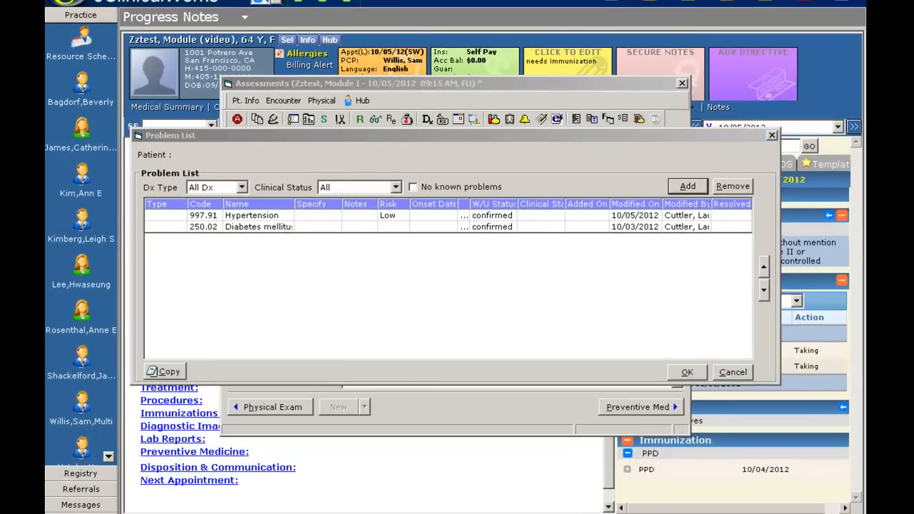
key("Escape")
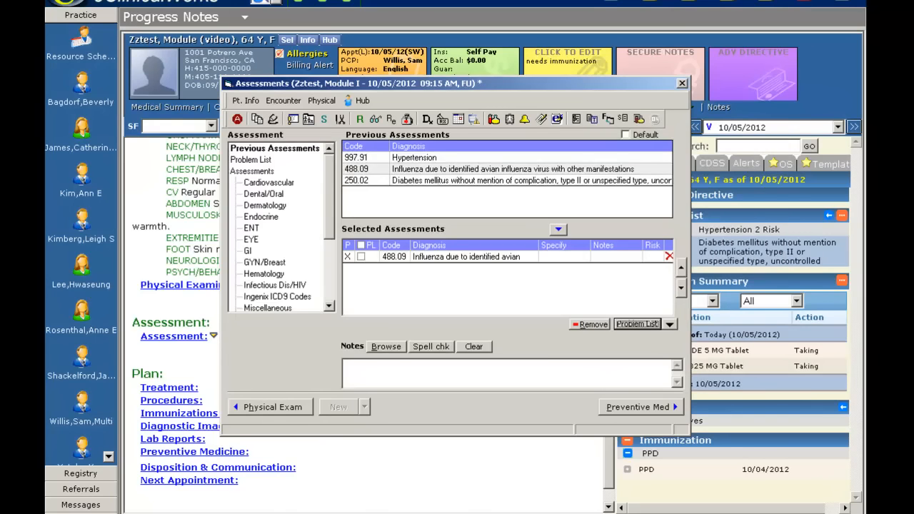
key("Escape")
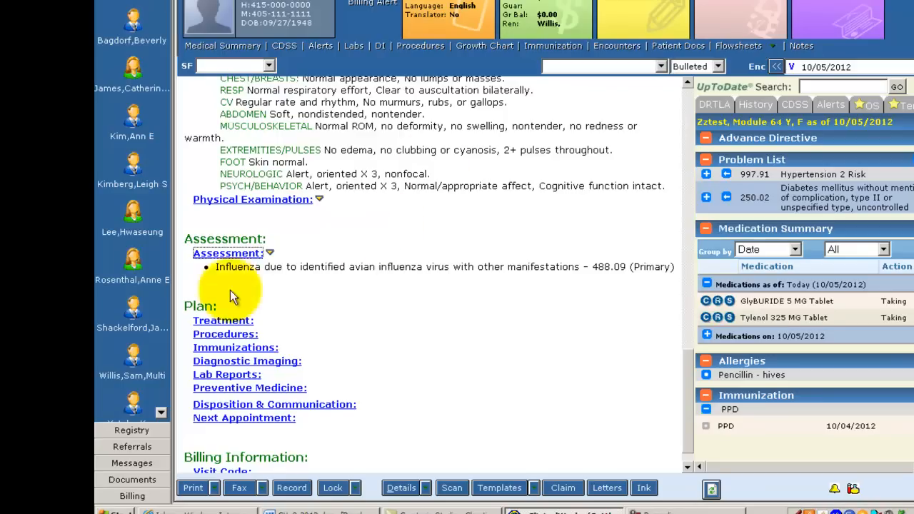
left_click(223, 320)
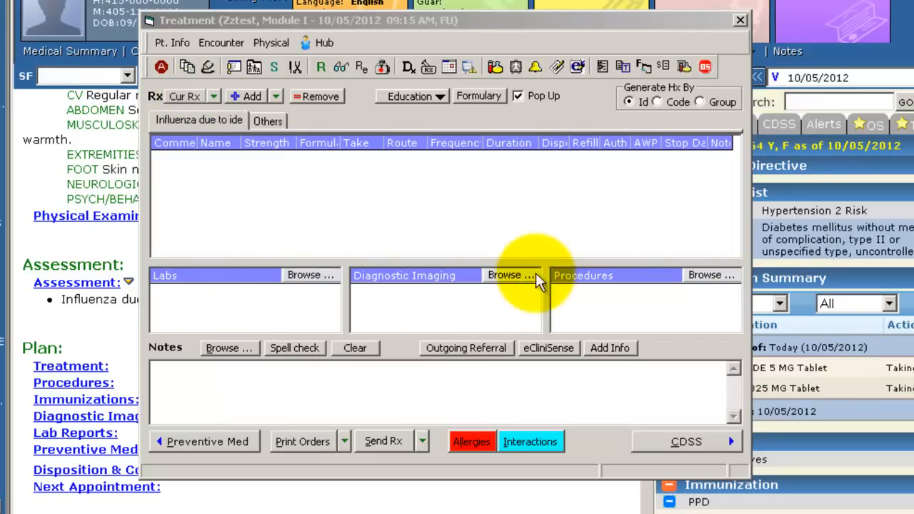
left_click(724, 278)
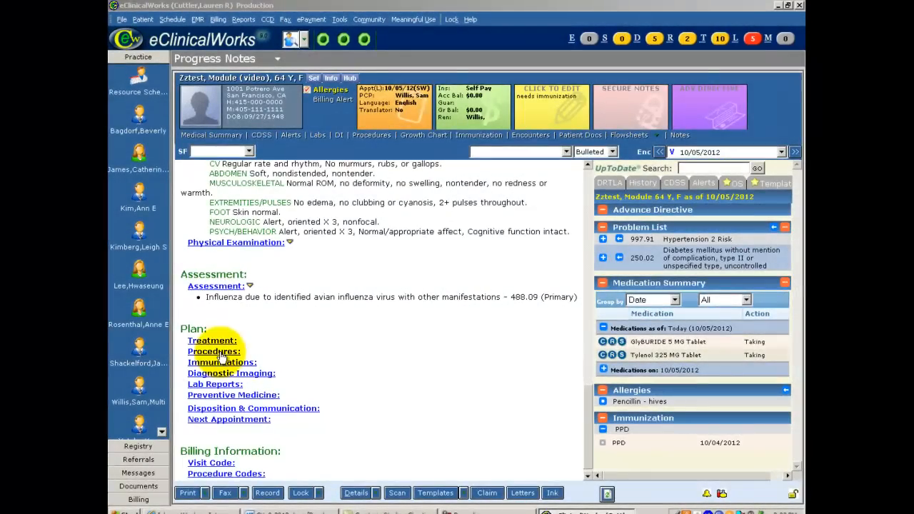
Open DERM-I & D in the plan's Procedures, and fill its notes with the category defaults.
left_click(218, 353)
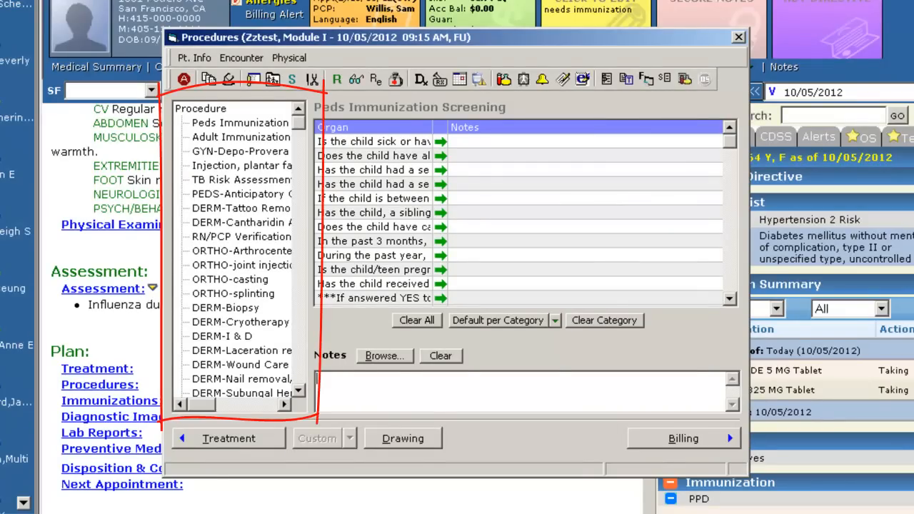
left_click(222, 335)
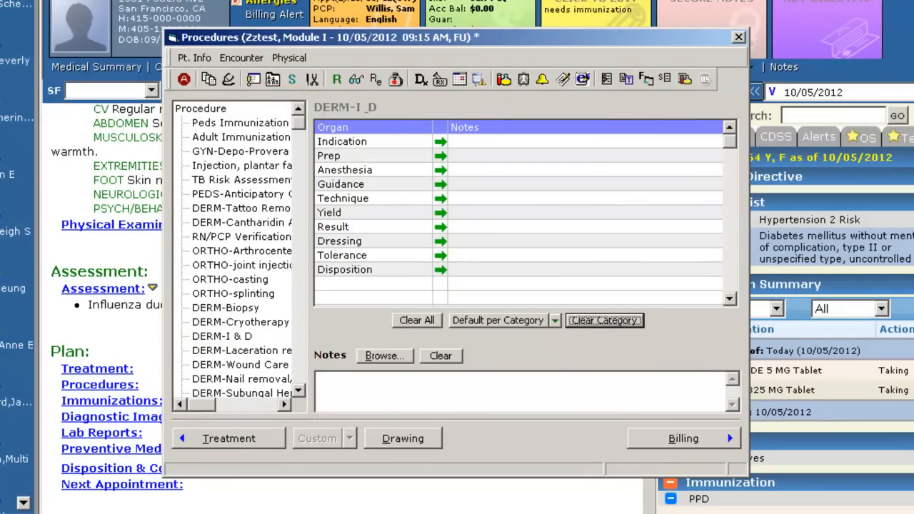
left_click(440, 269)
left_click(440, 256)
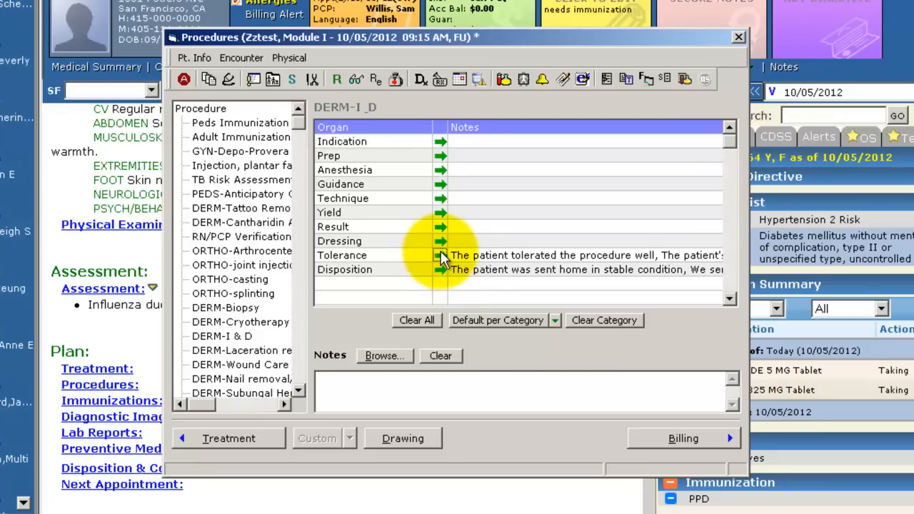
left_click(522, 320)
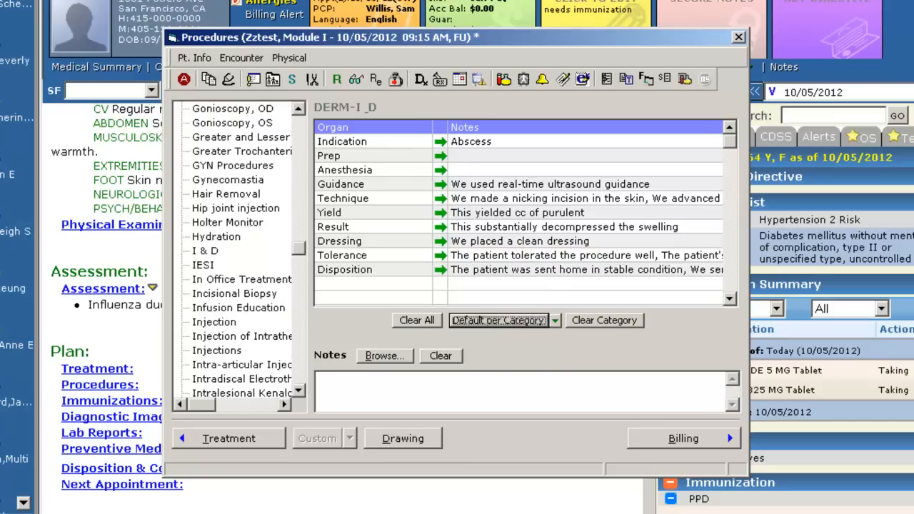
Record ASTHMA: and Albuterol 0.83% as the first Medication ordered under In Office Treatment.
left_click(271, 282)
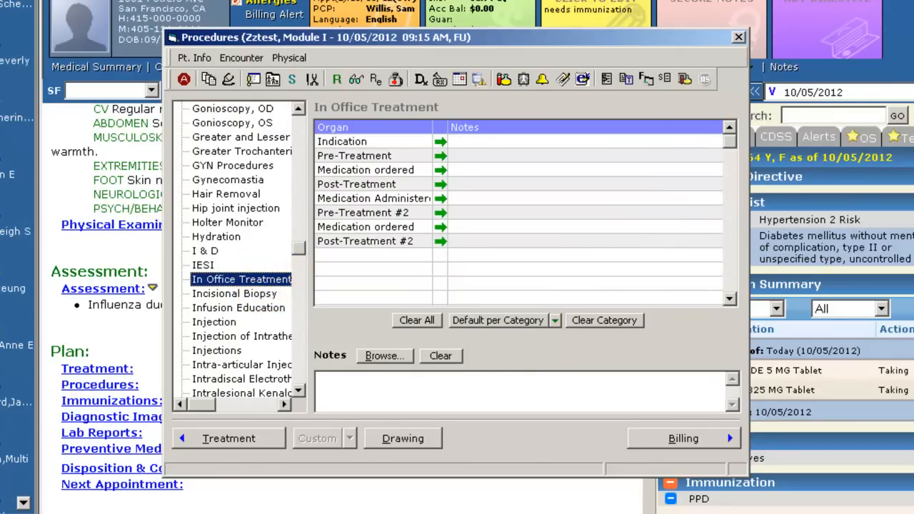
left_click(477, 170)
left_click(193, 368)
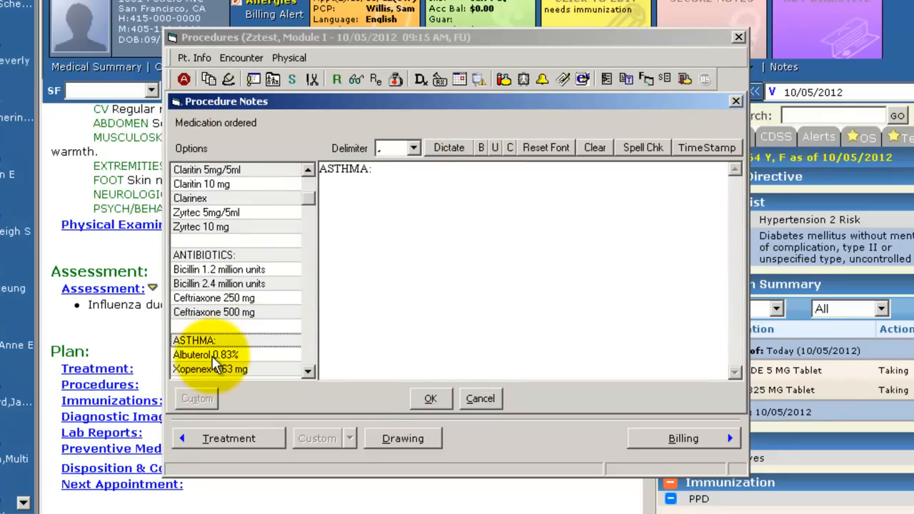
left_click(206, 354)
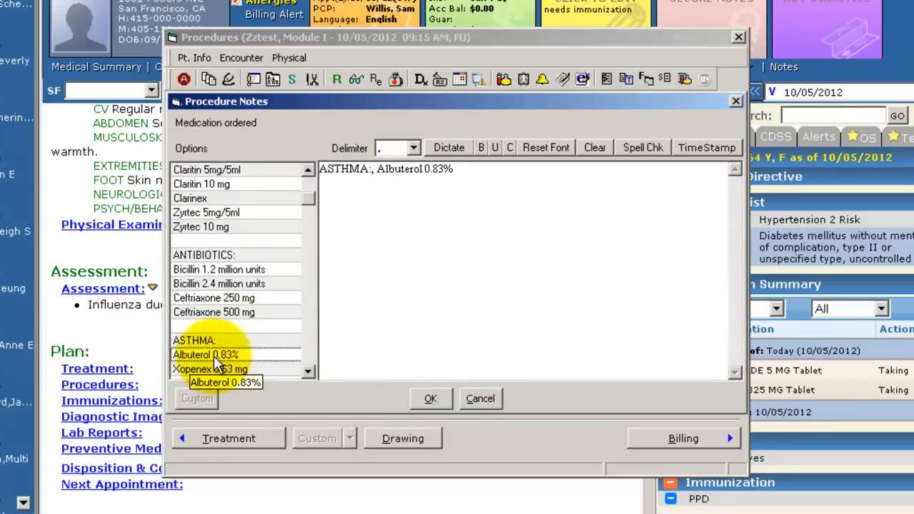
left_click(430, 399)
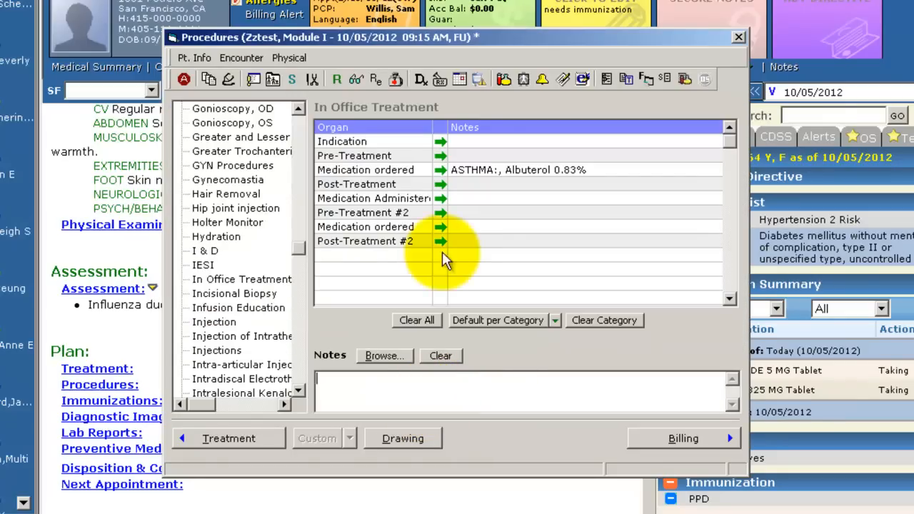
Record Albuterol 0.83% as the Medication Administered under In Office Treatment, and return to the progress note.
left_click(473, 198)
left_click(227, 275)
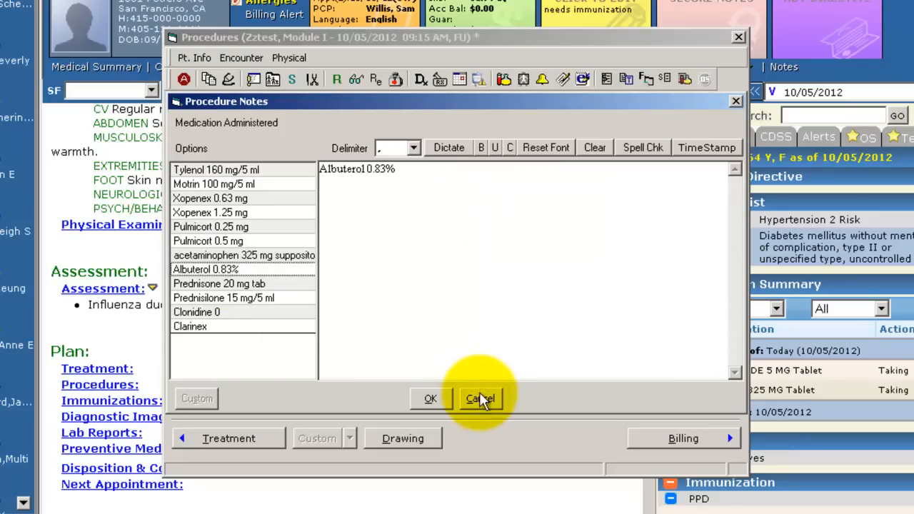
left_click(429, 398)
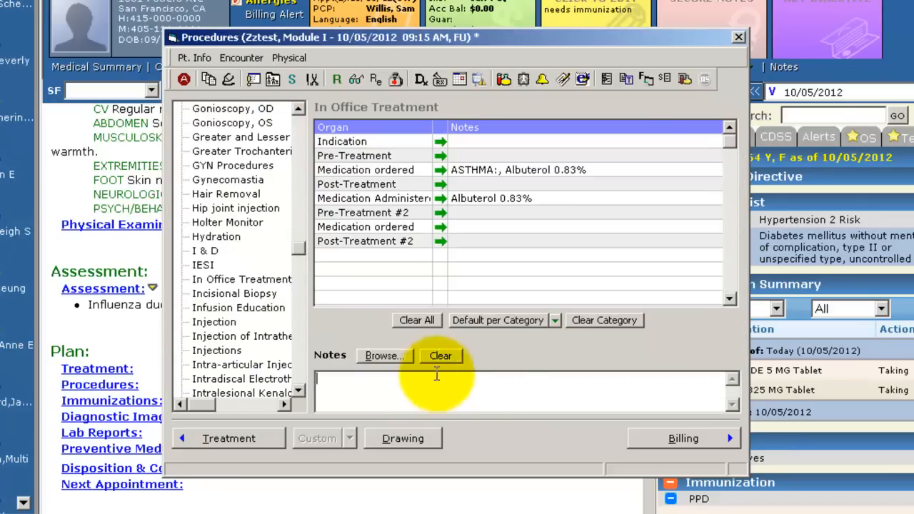
left_click(738, 37)
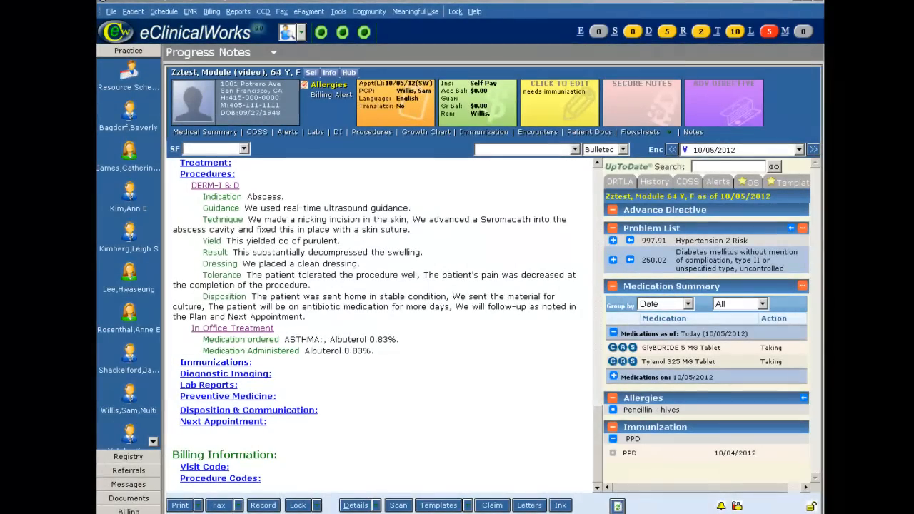
Add a DTP immunization to the 10/05/2012 visit, and return to the progress note.
left_click(241, 364)
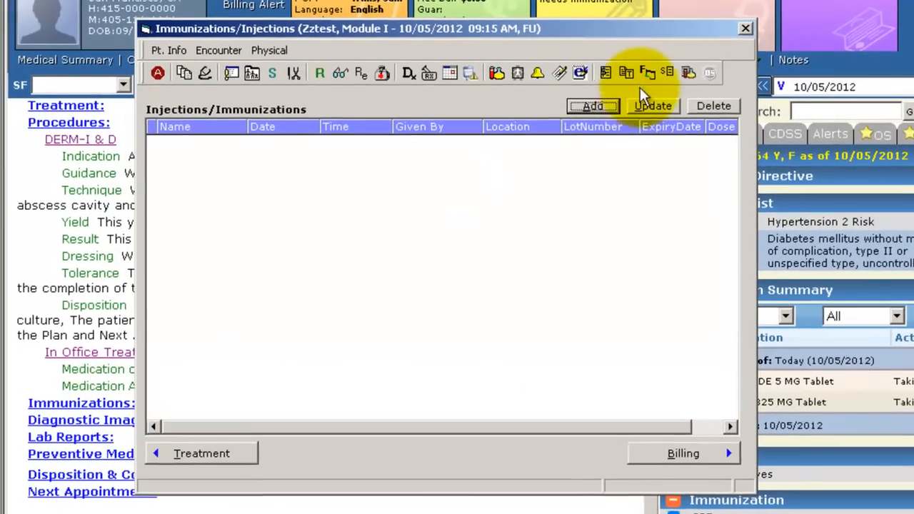
left_click(582, 124)
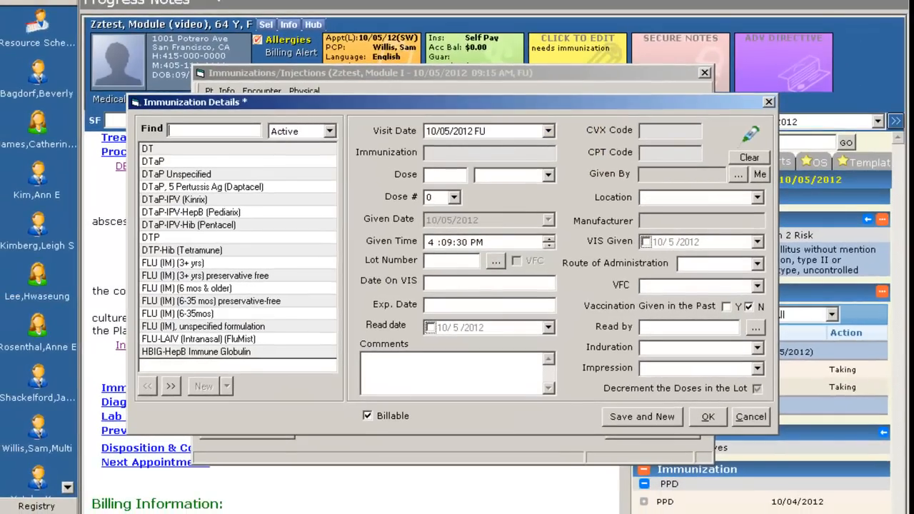
double_click(151, 237)
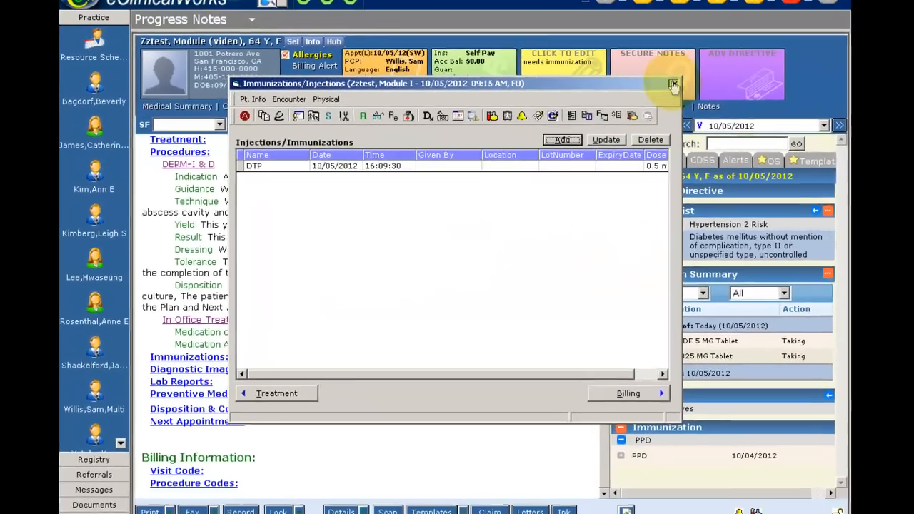
left_click(745, 28)
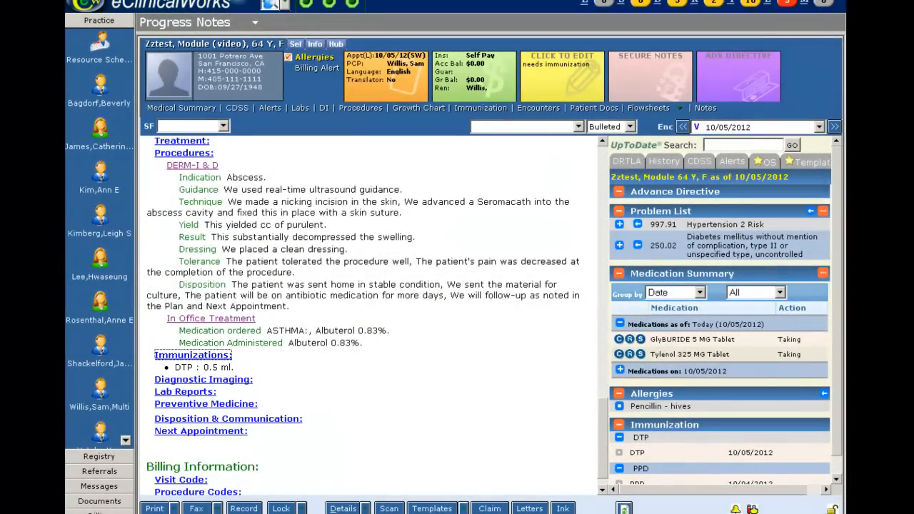
Update the DTP immunization as given by the current user, with location Left Deltoid and route IM Intramuscular, and save it.
left_click(218, 361)
left_click(395, 166)
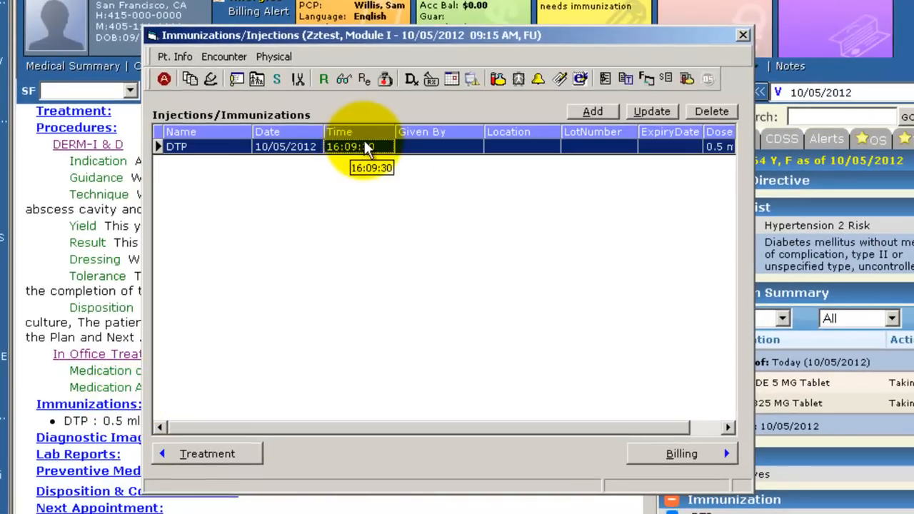
left_click(659, 109)
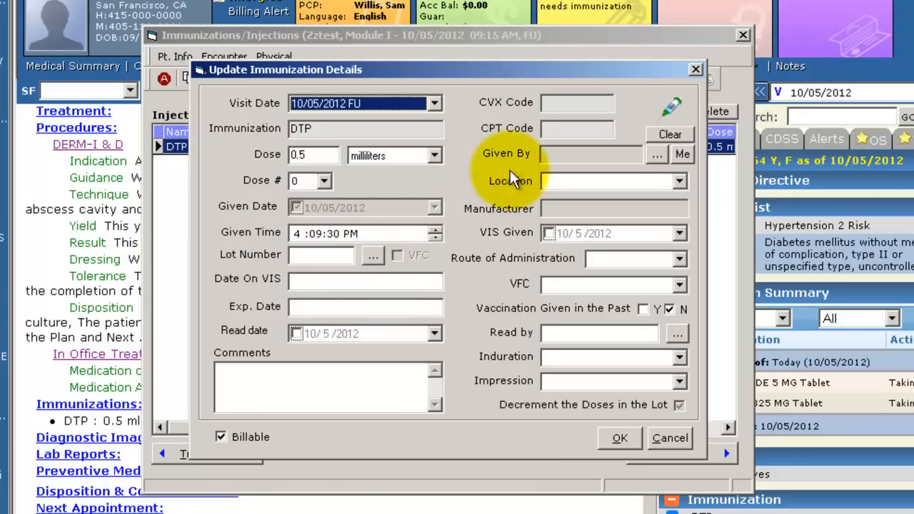
left_click(681, 153)
left_click(678, 181)
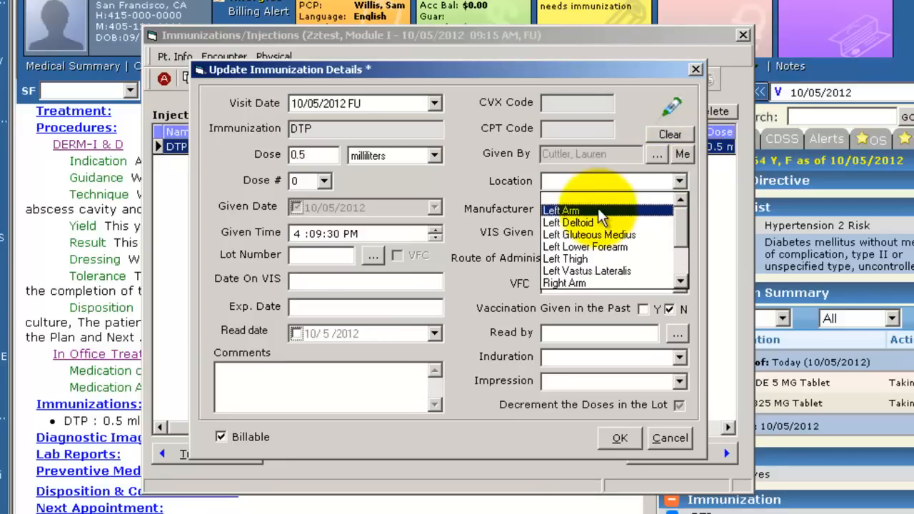
left_click(602, 222)
left_click(678, 258)
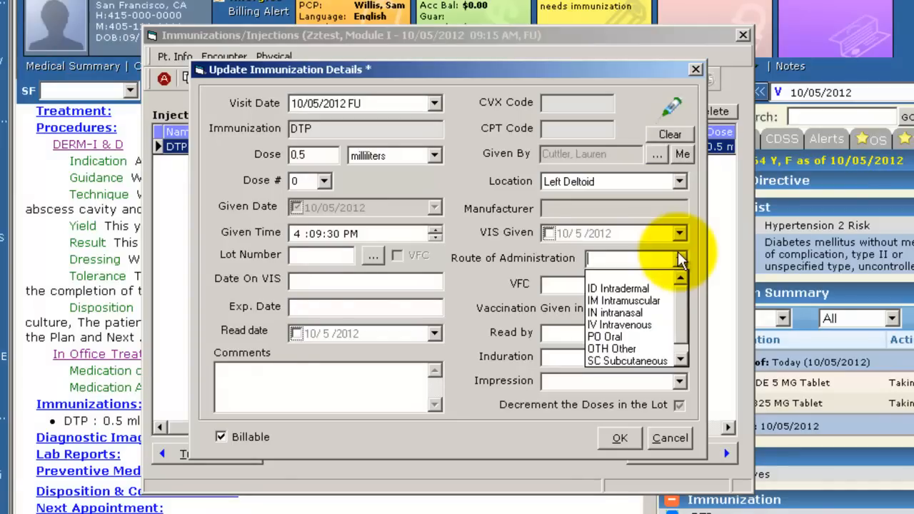
left_click(640, 303)
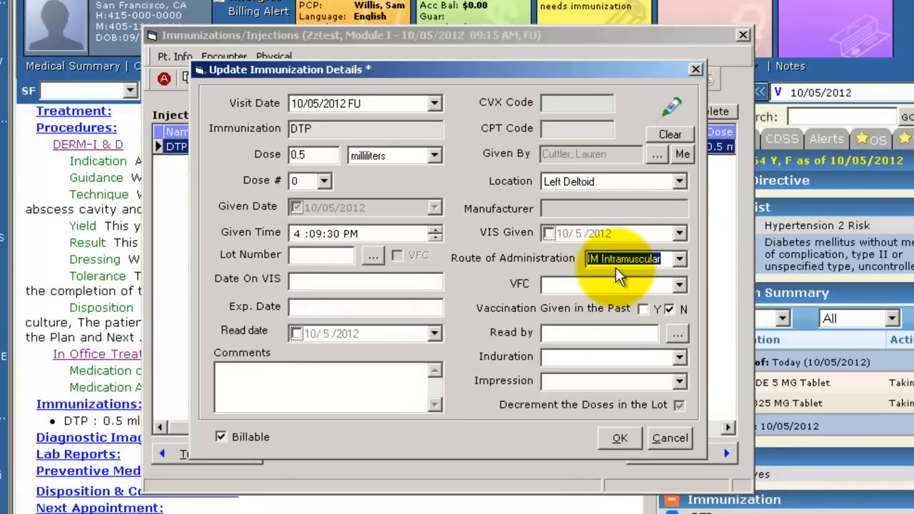
left_click(628, 440)
left_click(743, 34)
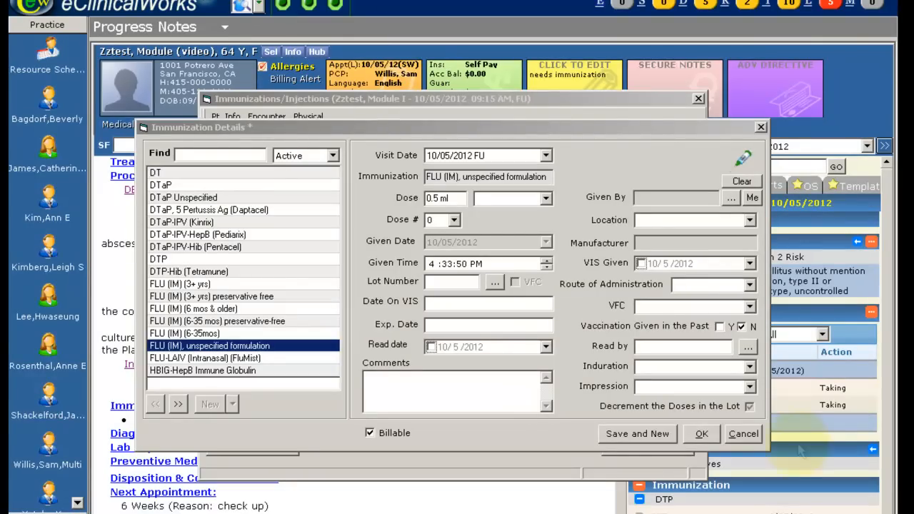
Mark the FLU (IM), unspecified formulation vaccination as given in the past, and open the lookup for who gave it.
left_click(719, 326)
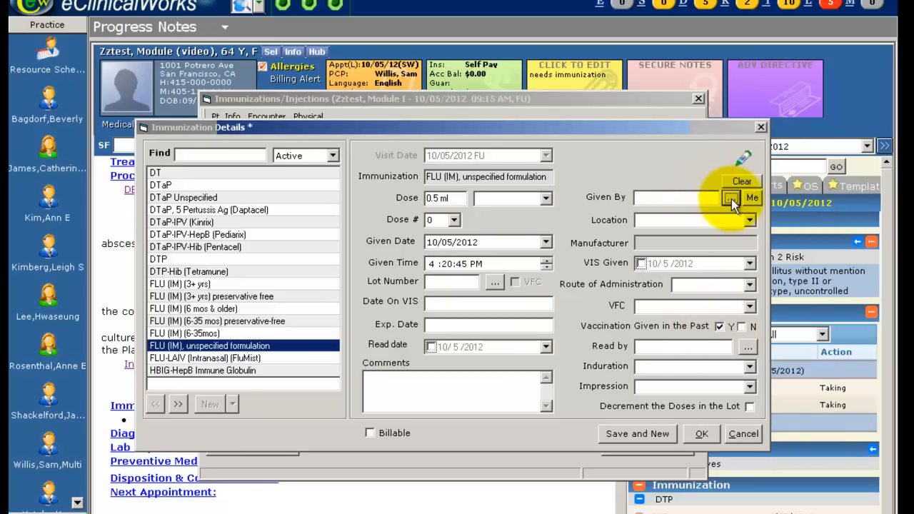
left_click(730, 199)
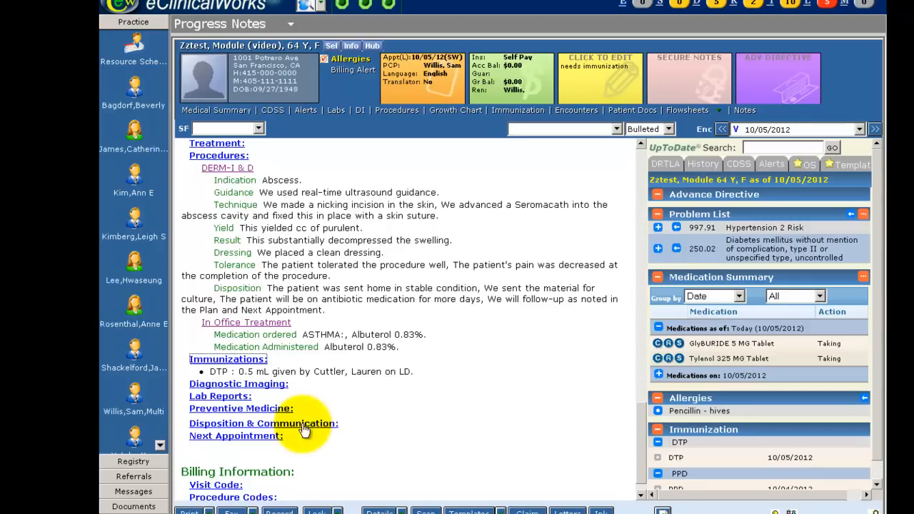
Add E&M code 99212, Office Visit, Est Pt., Level 2, to the visit's billing, and view the chart-based EM Coder.
left_click(216, 485)
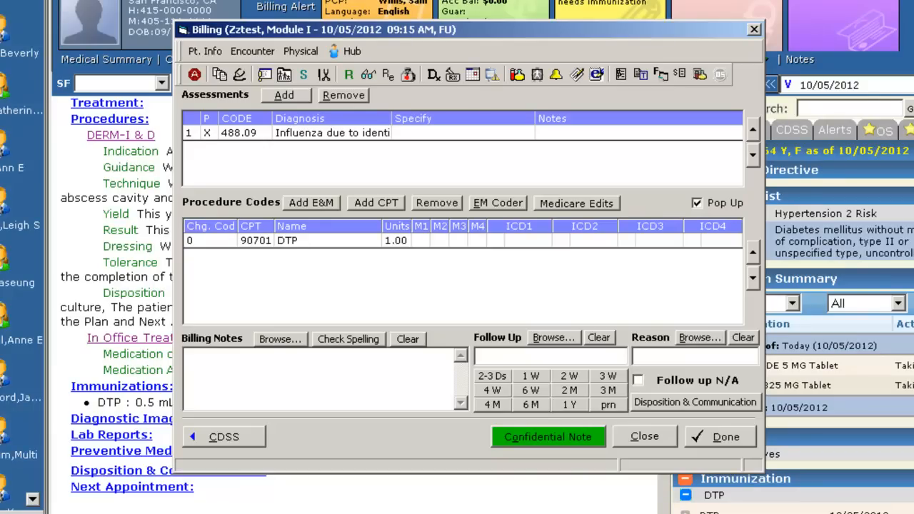
left_click(462, 133)
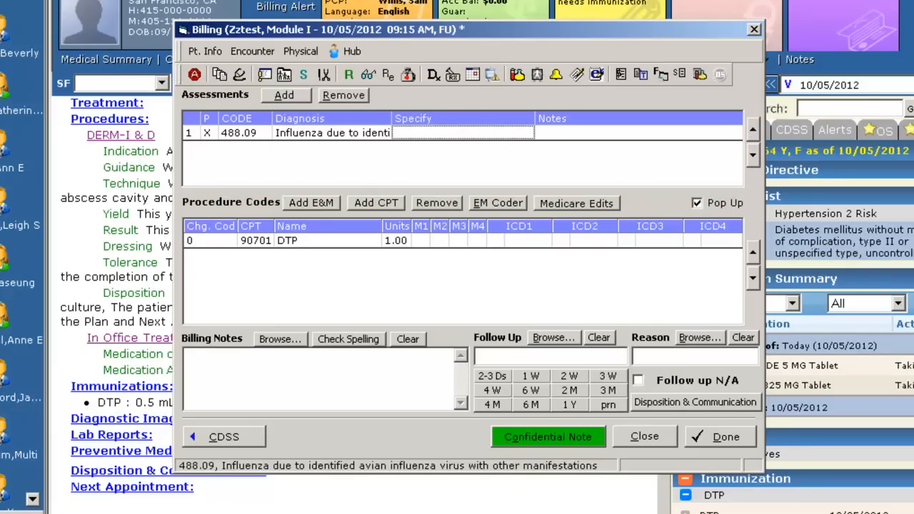
left_click(309, 203)
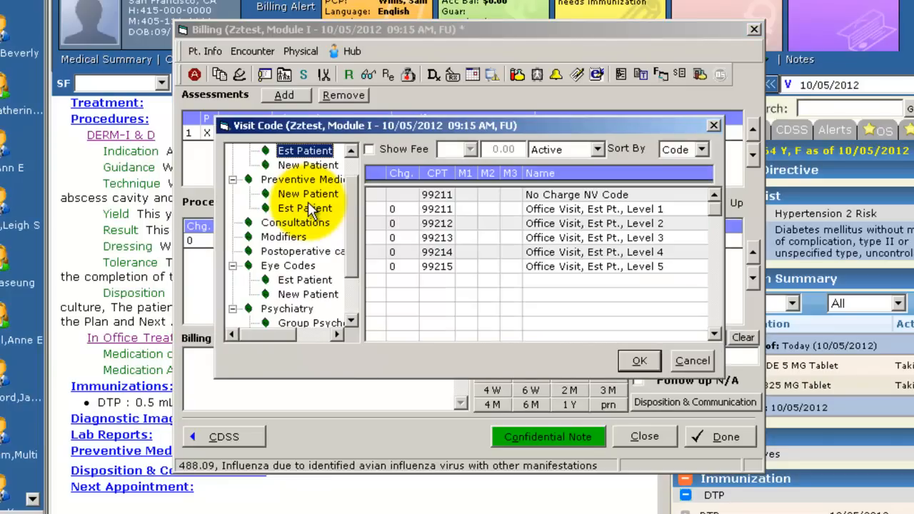
left_click(639, 360)
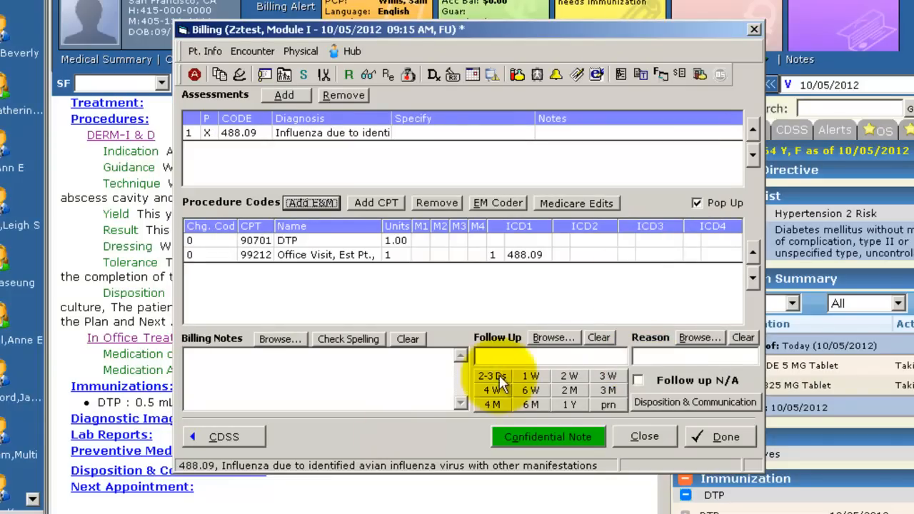
left_click(505, 203)
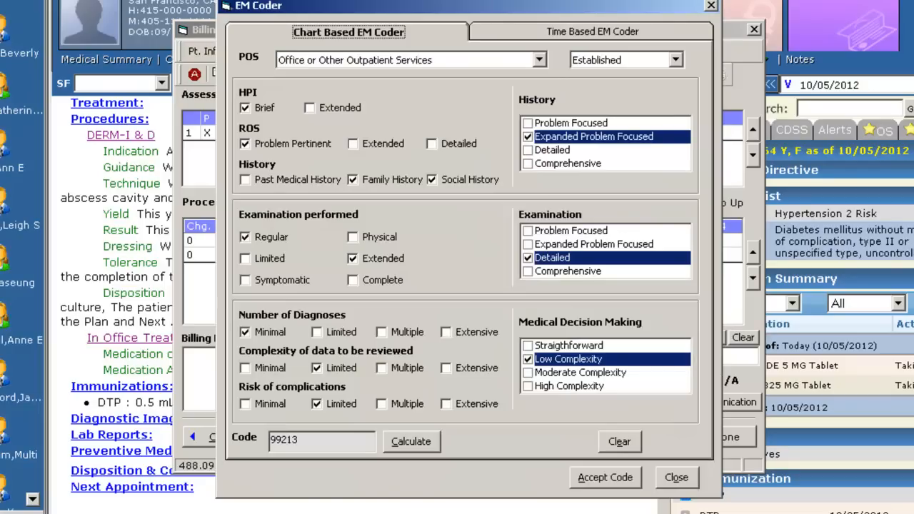
key("Escape")
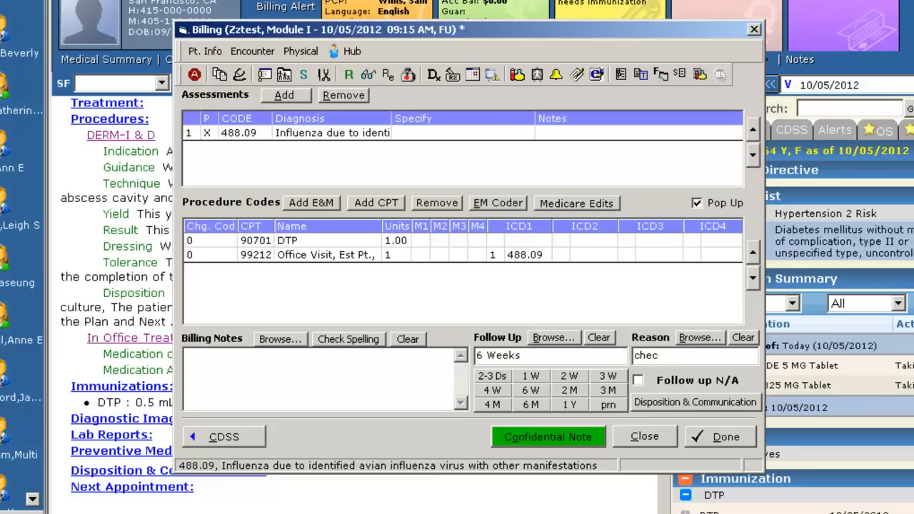
Record a follow-up in 6 Weeks with the reason "check up", and complete the visit's billing.
type("k up")
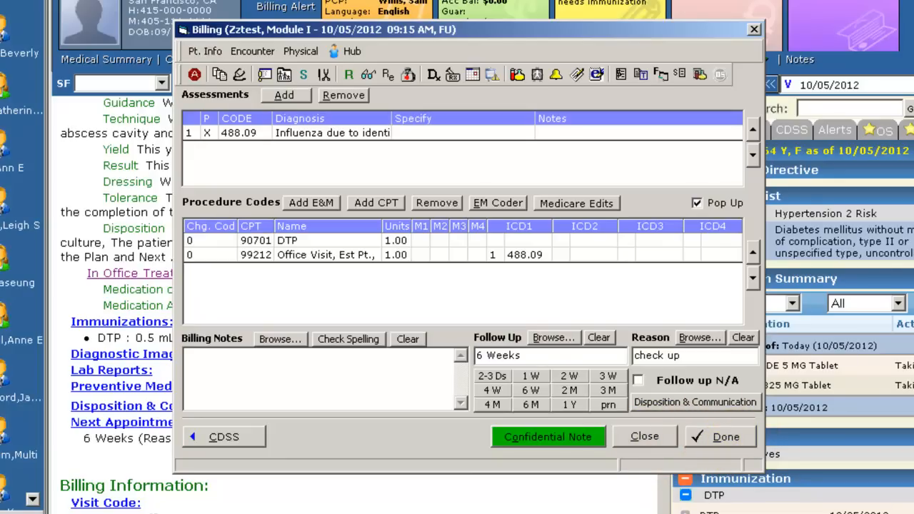
left_click(721, 436)
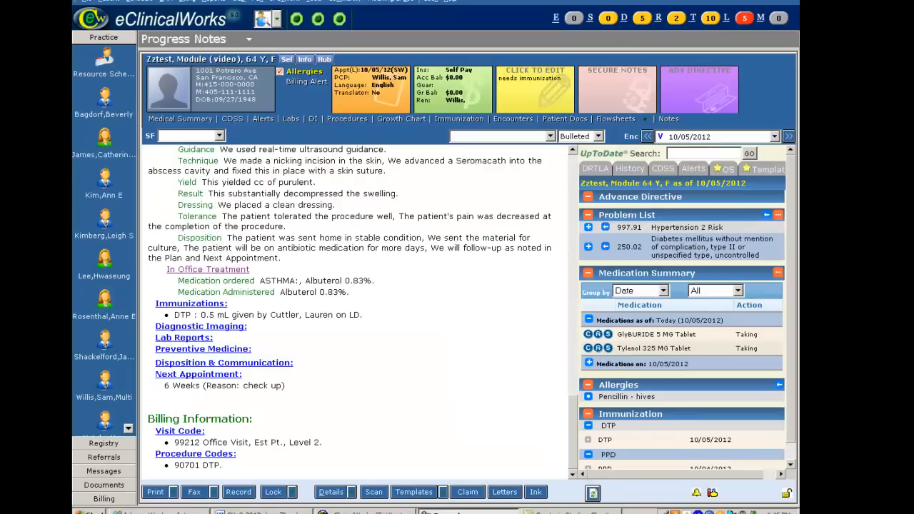